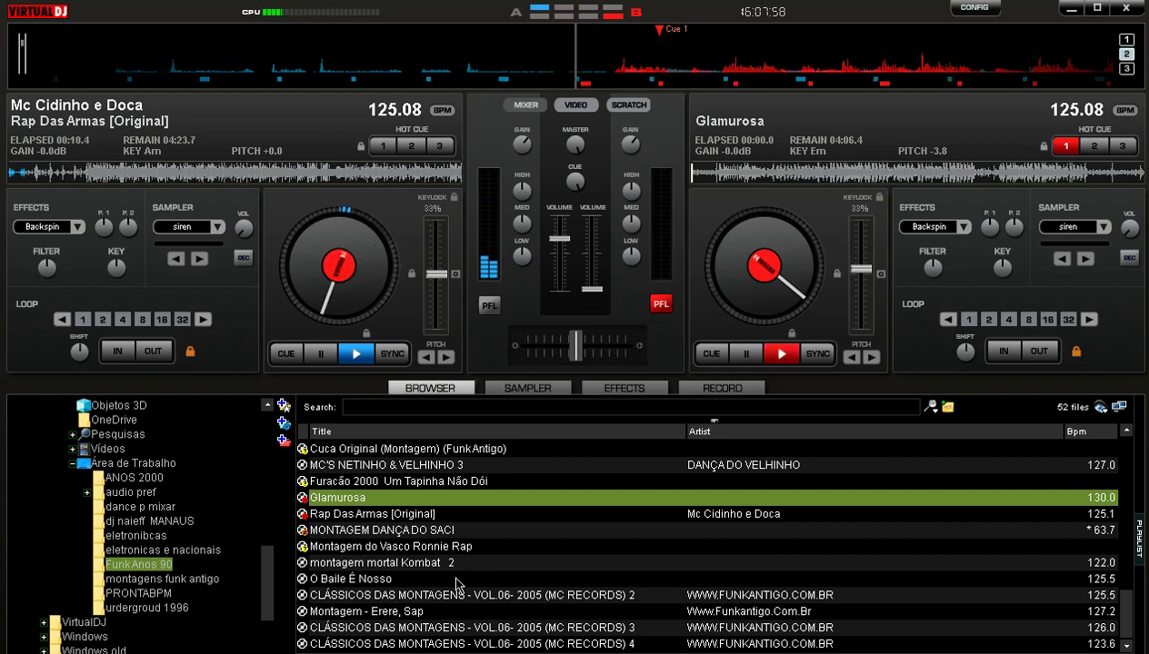
Load "O Baile É Nosso" onto deck 2 and test its volume partway up, returning it to minimum.
drag(459, 581, 900, 132)
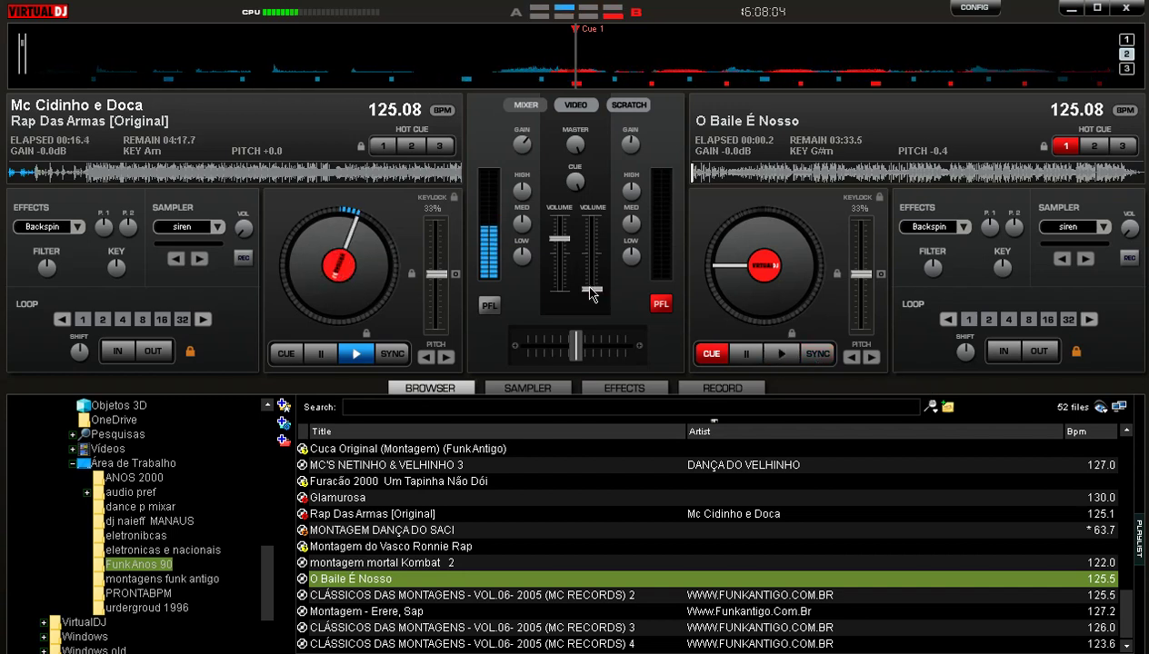
drag(591, 290, 586, 256)
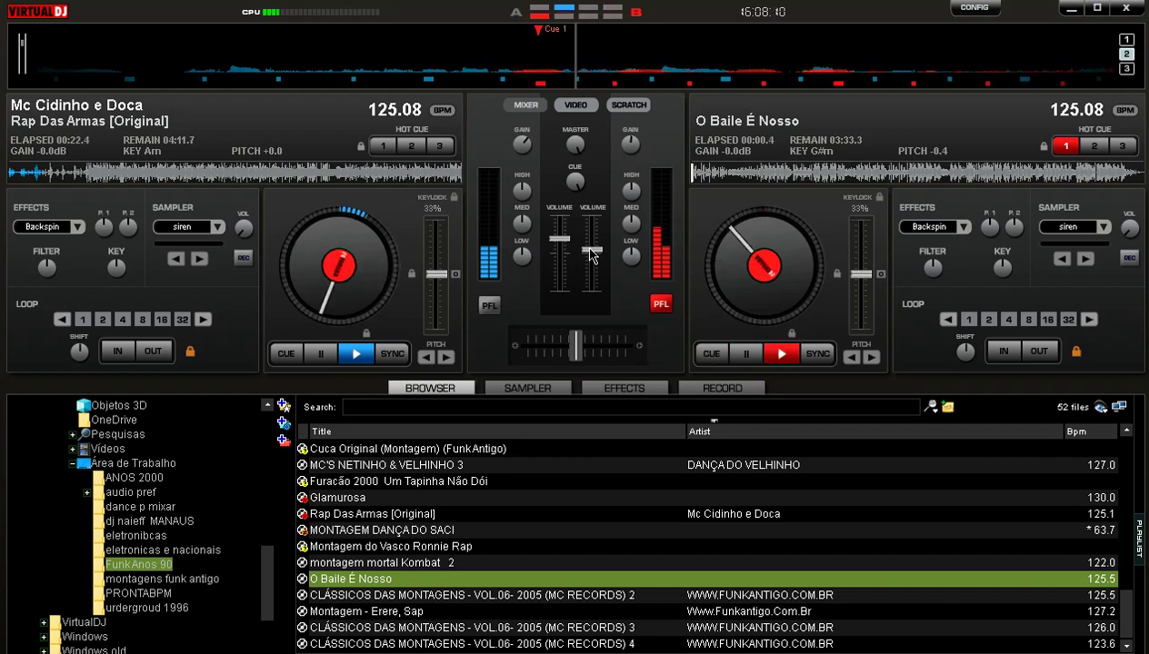
drag(591, 255, 592, 289)
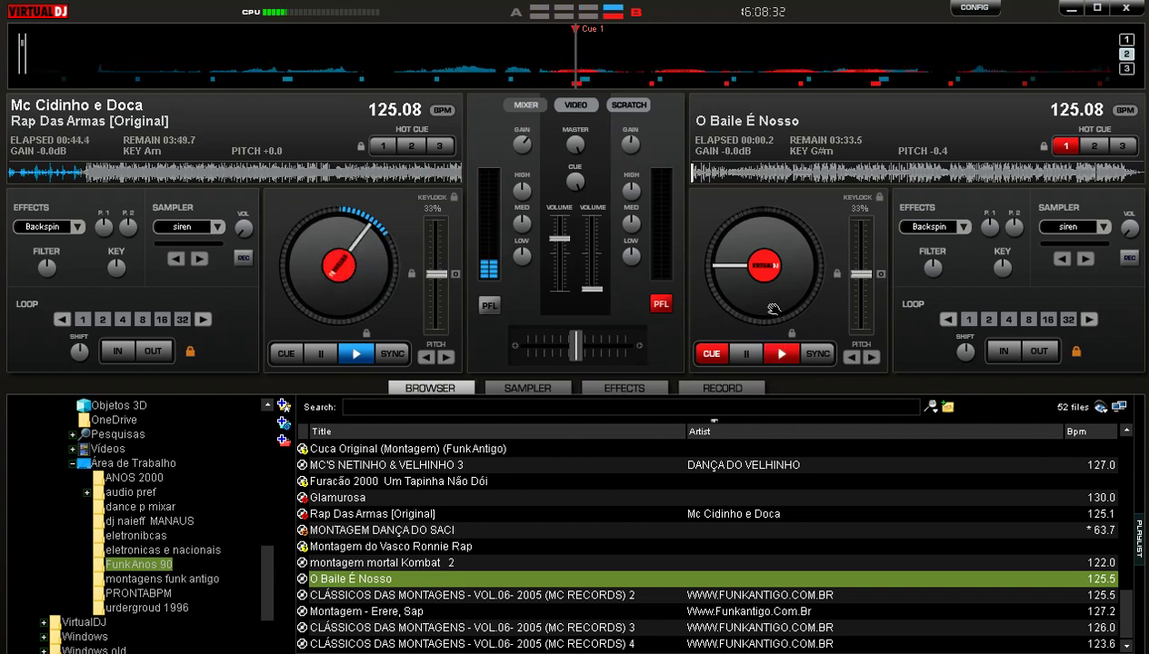
drag(592, 289, 594, 258)
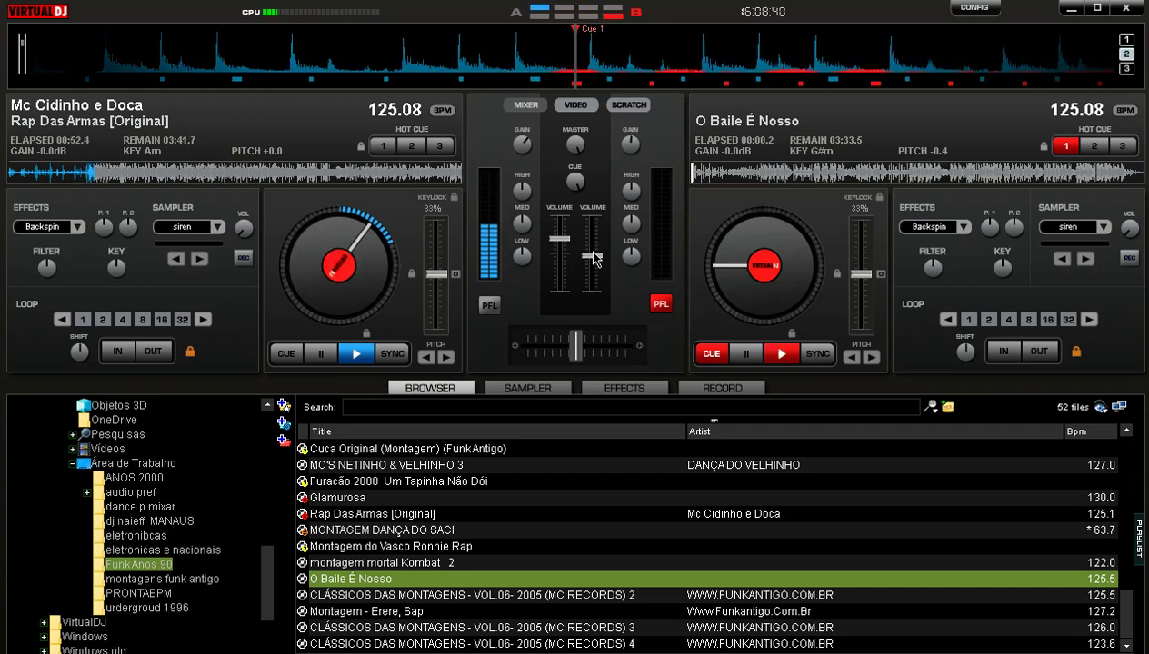
drag(593, 258, 599, 252)
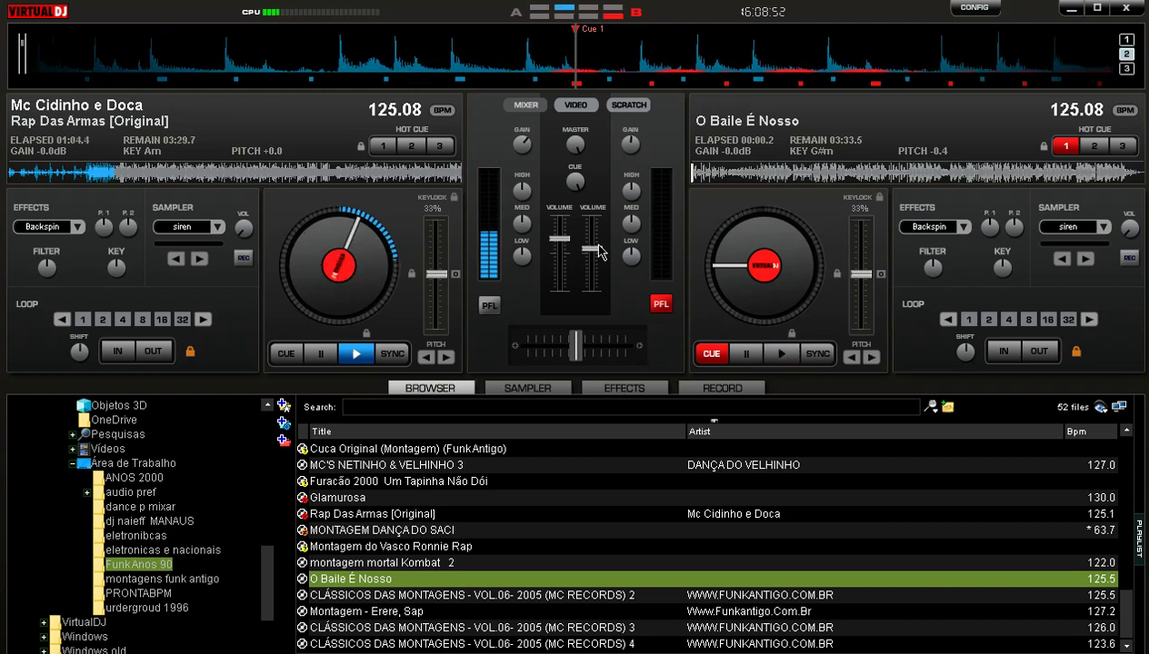
drag(593, 248, 596, 289)
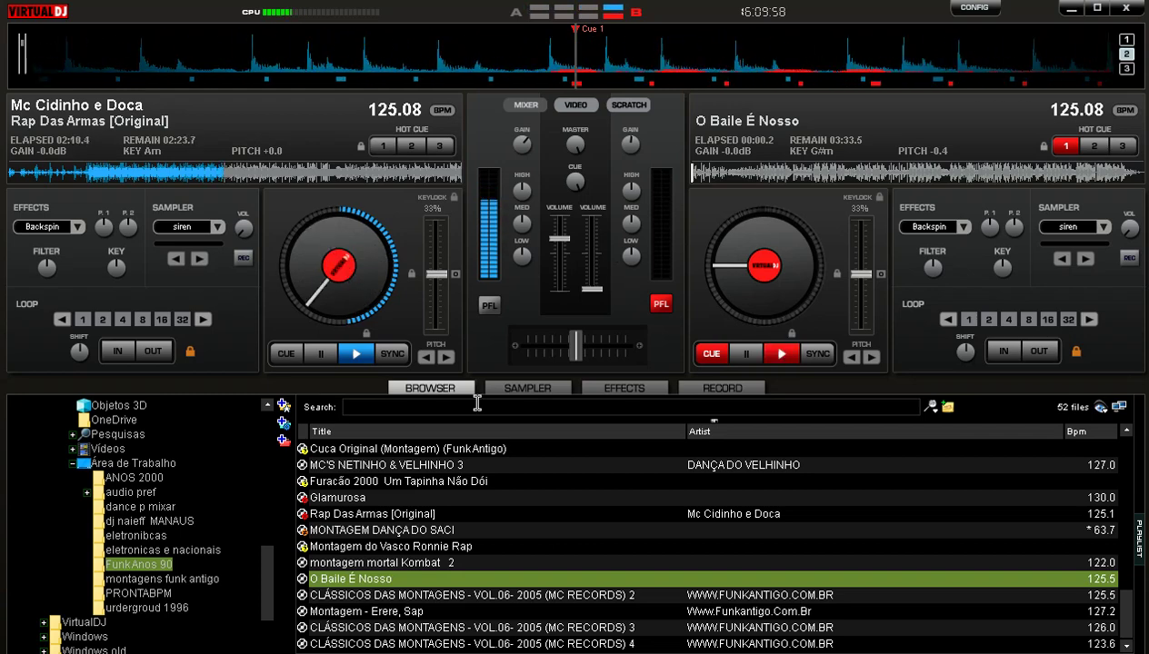
Re-analyze the BPM of "Furacão 2000 Um Tapinha Não Dói" and "Cuca Original (Montagem) (FunkAntigo)".
click(450, 484)
right_click(450, 485)
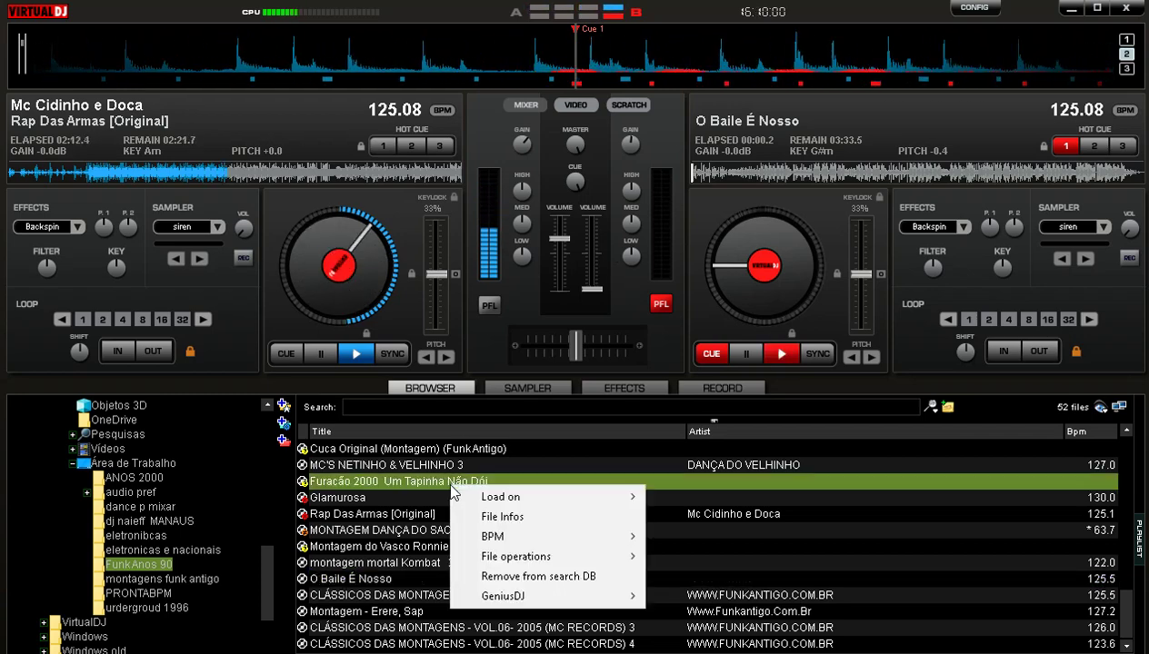
mouse_move(627, 537)
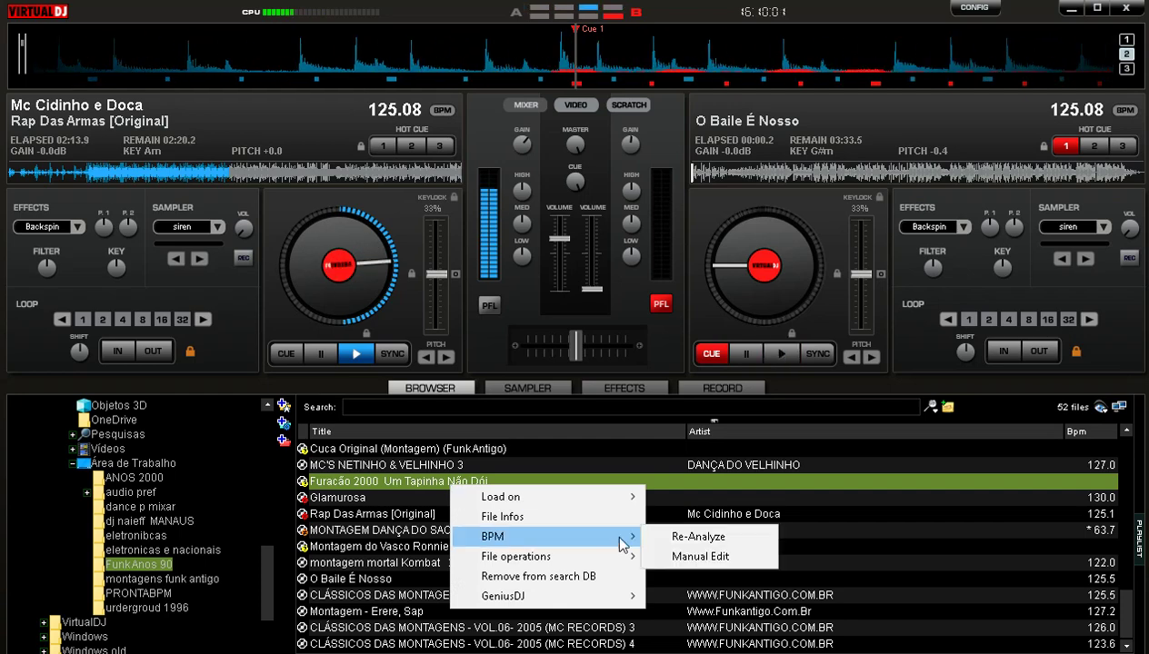
click(672, 538)
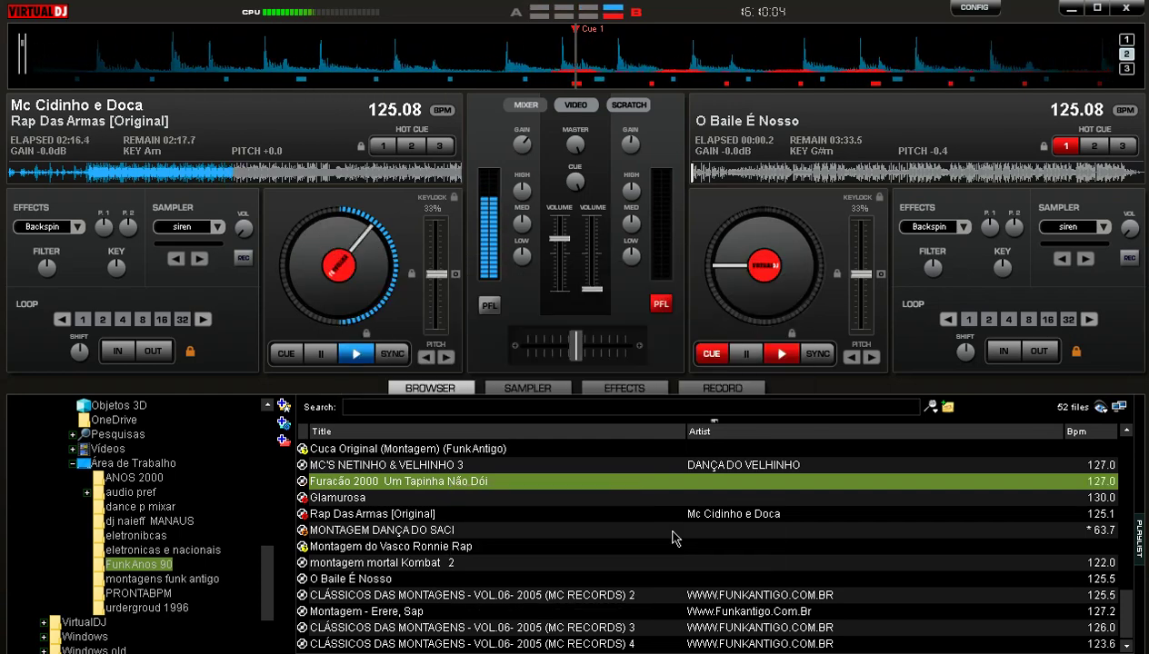
click(551, 450)
right_click(552, 450)
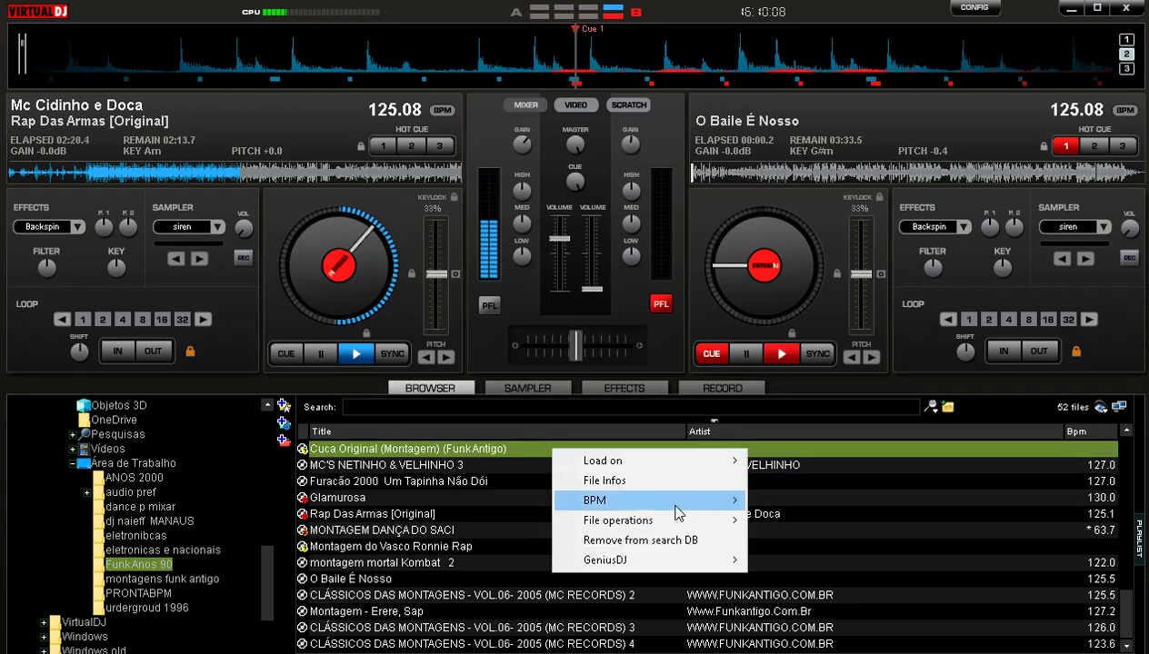
mouse_move(672, 502)
click(784, 503)
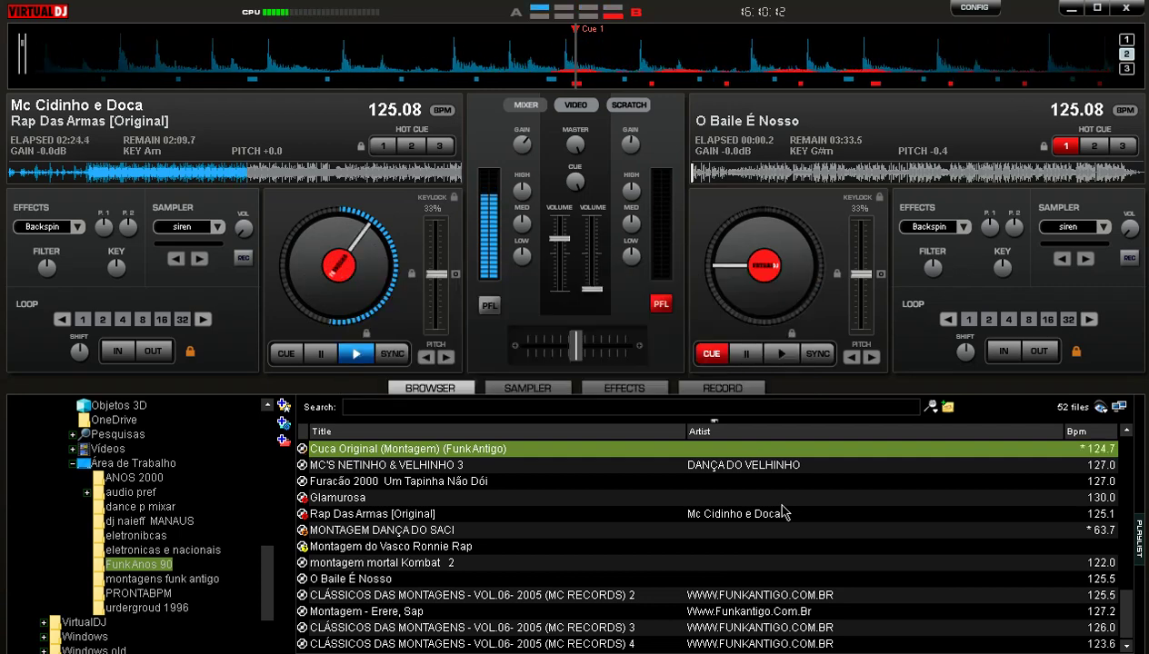
Remove the played flag from the tracks "Glamurosa" and "Rap Das Armas [Original]".
click(688, 531)
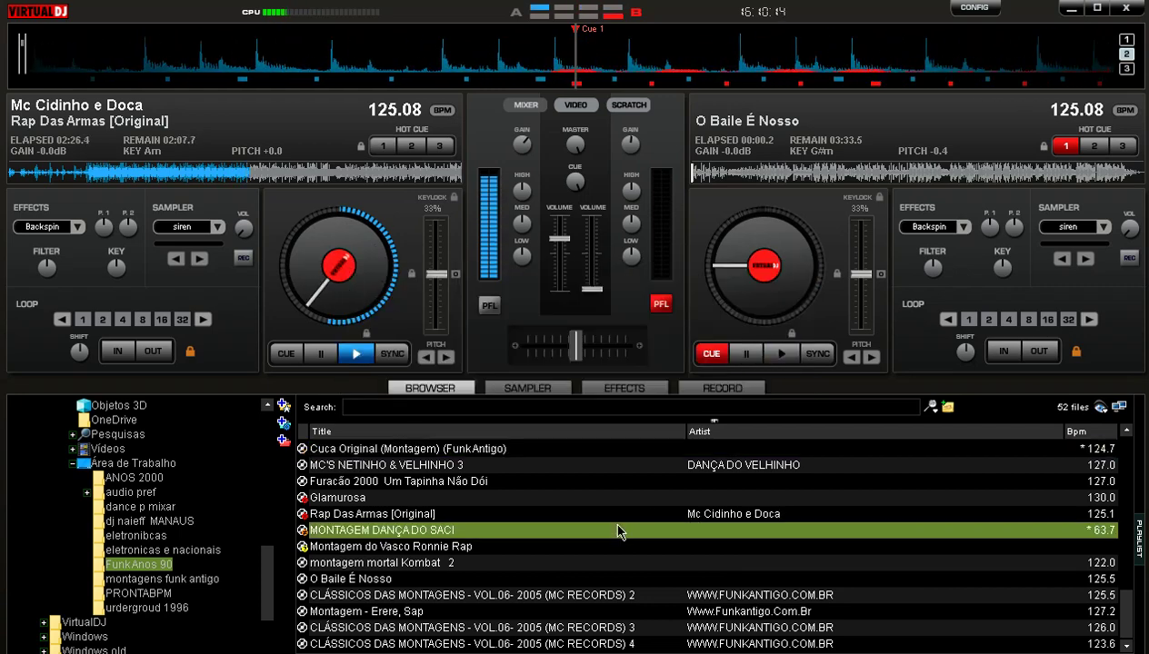
right_click(621, 532)
click(622, 499)
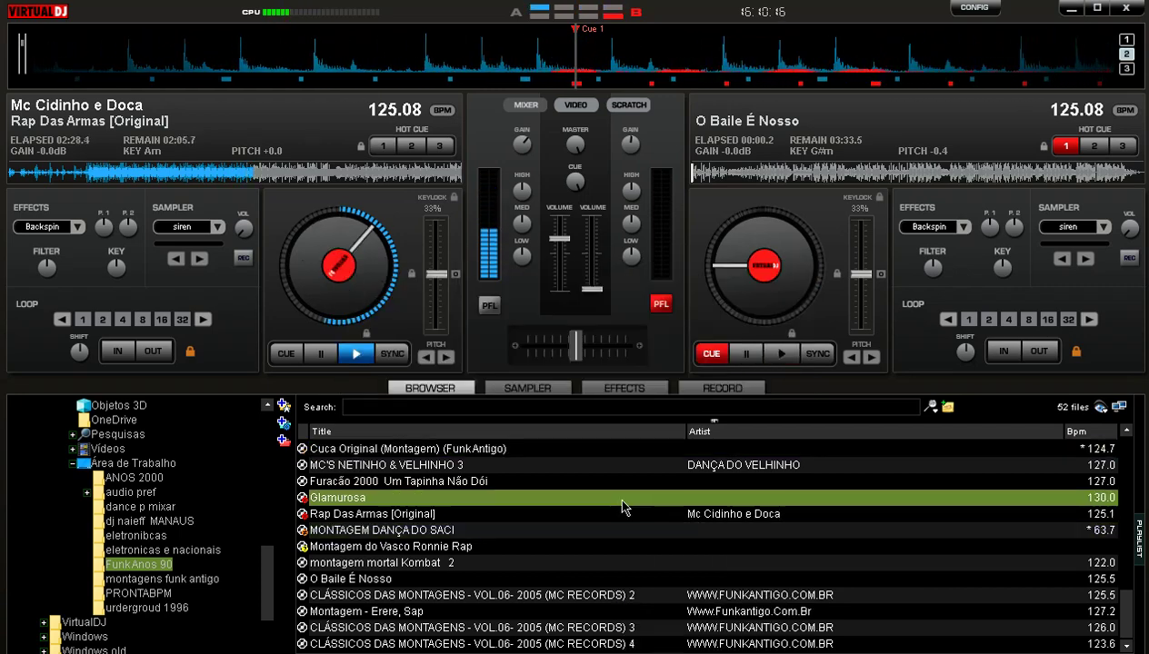
key(space)
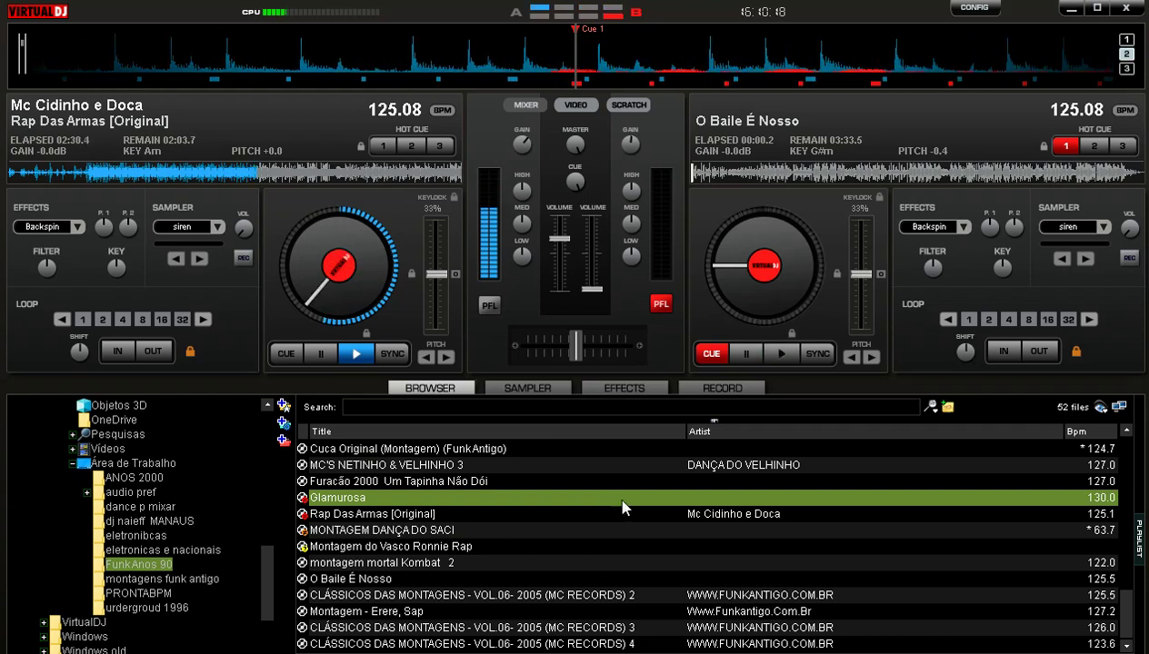
right_click(623, 509)
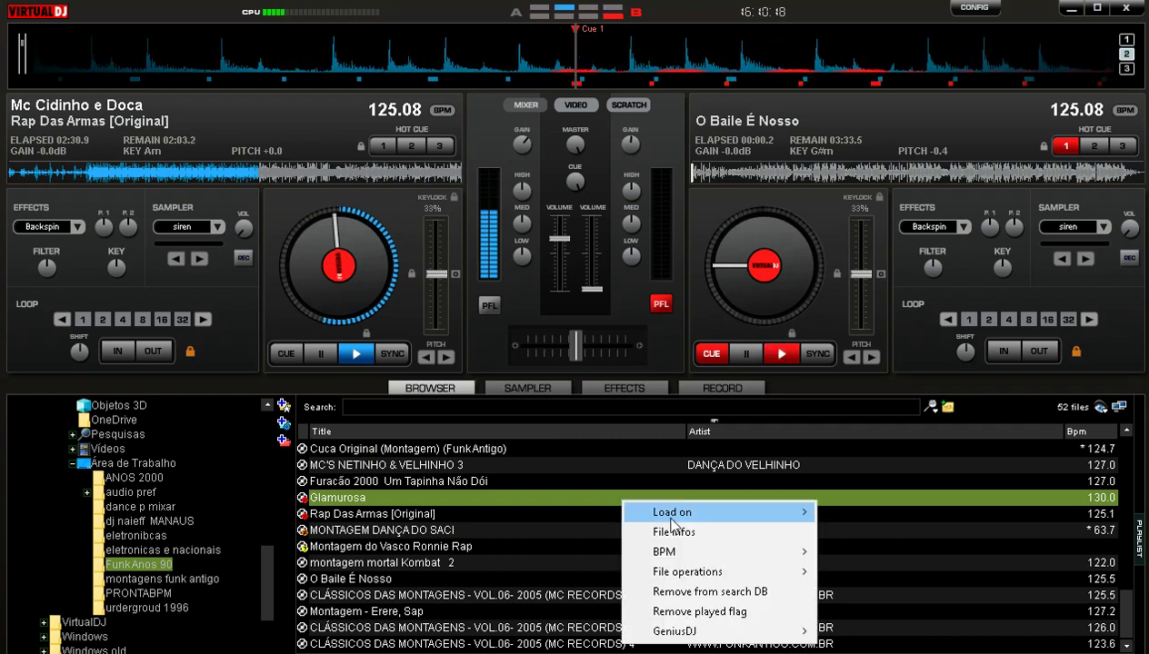
click(700, 612)
click(577, 518)
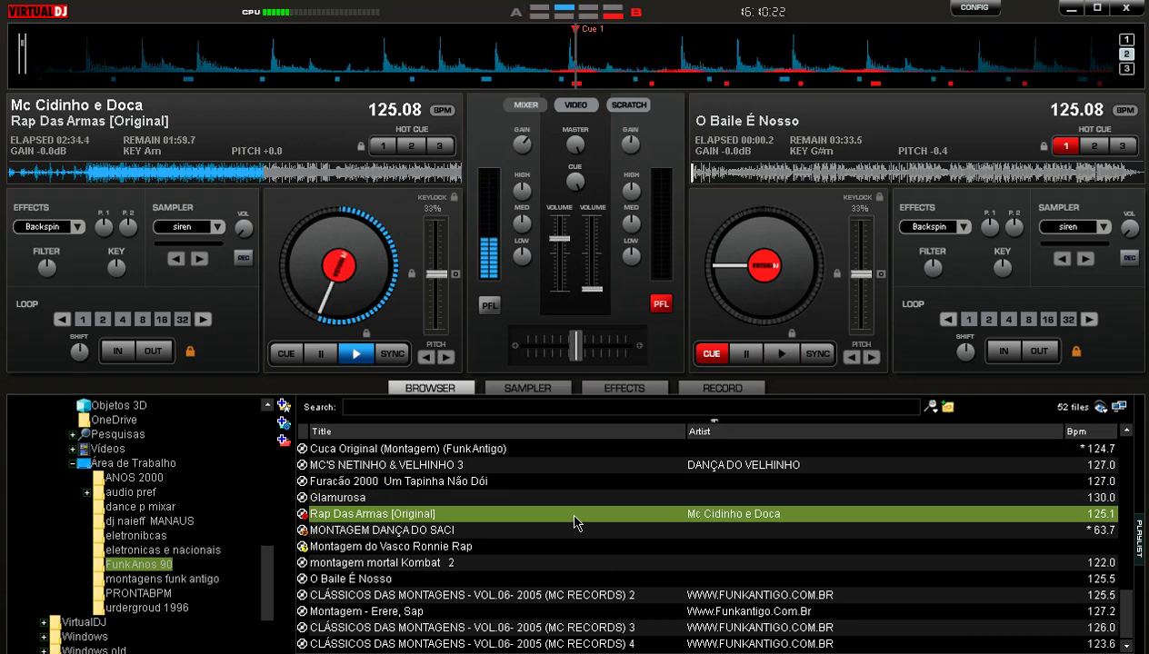
right_click(571, 513)
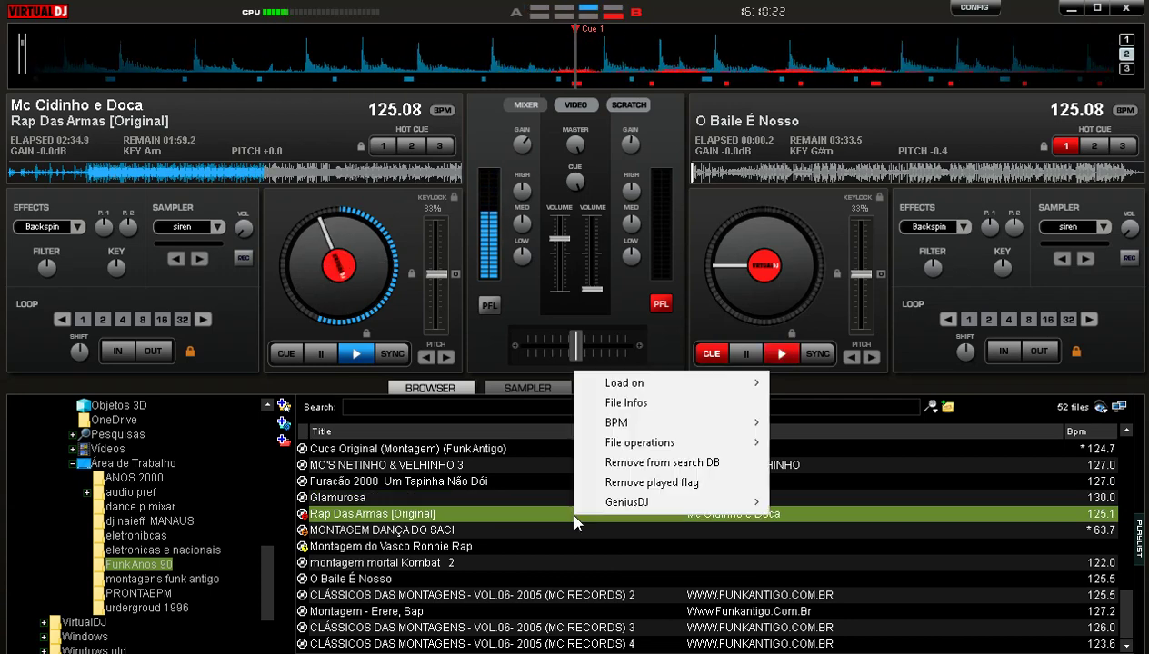
click(669, 485)
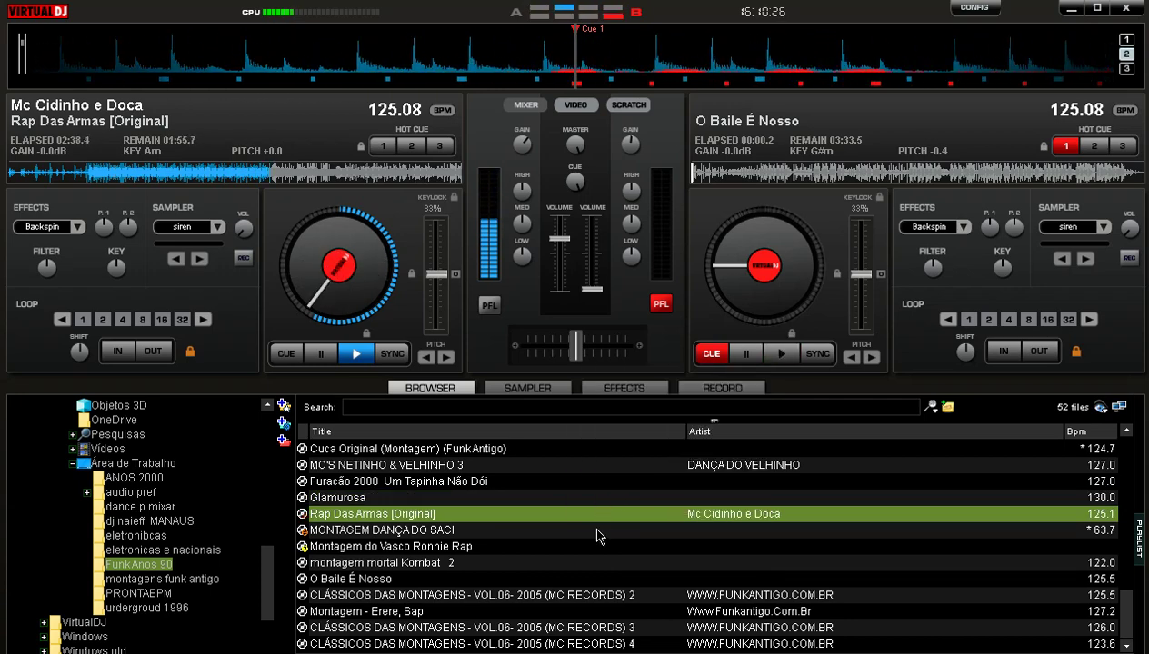
Re-analyze the BPM of the track "Montagem do Vasco Ronnie Rap".
click(611, 552)
right_click(610, 552)
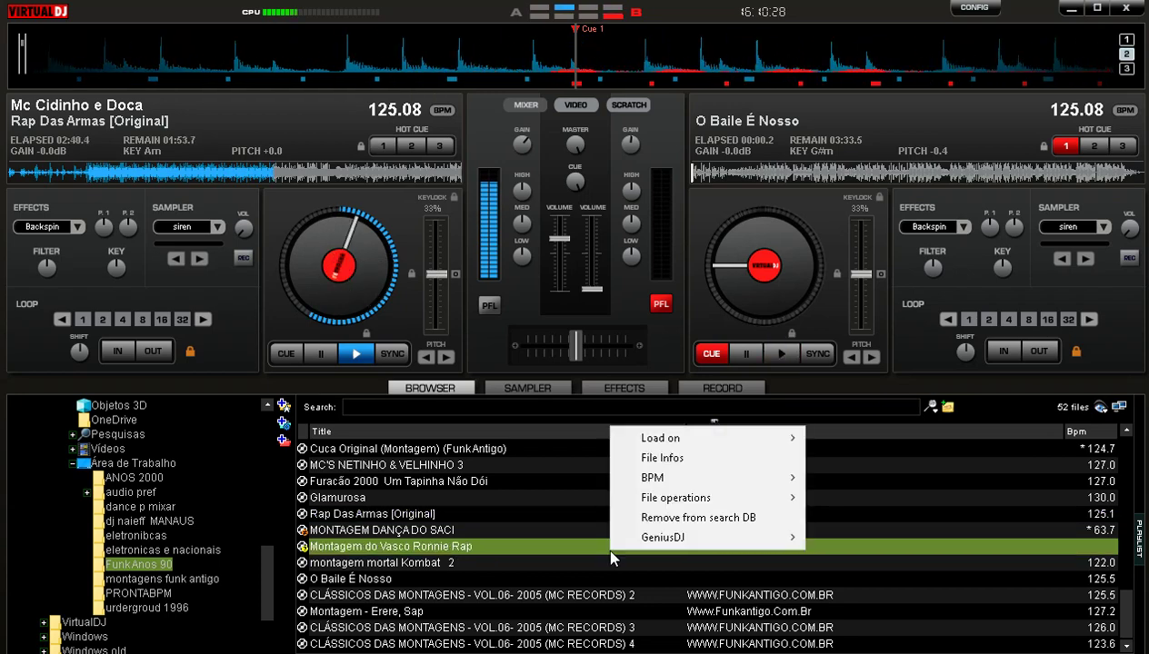
mouse_move(763, 485)
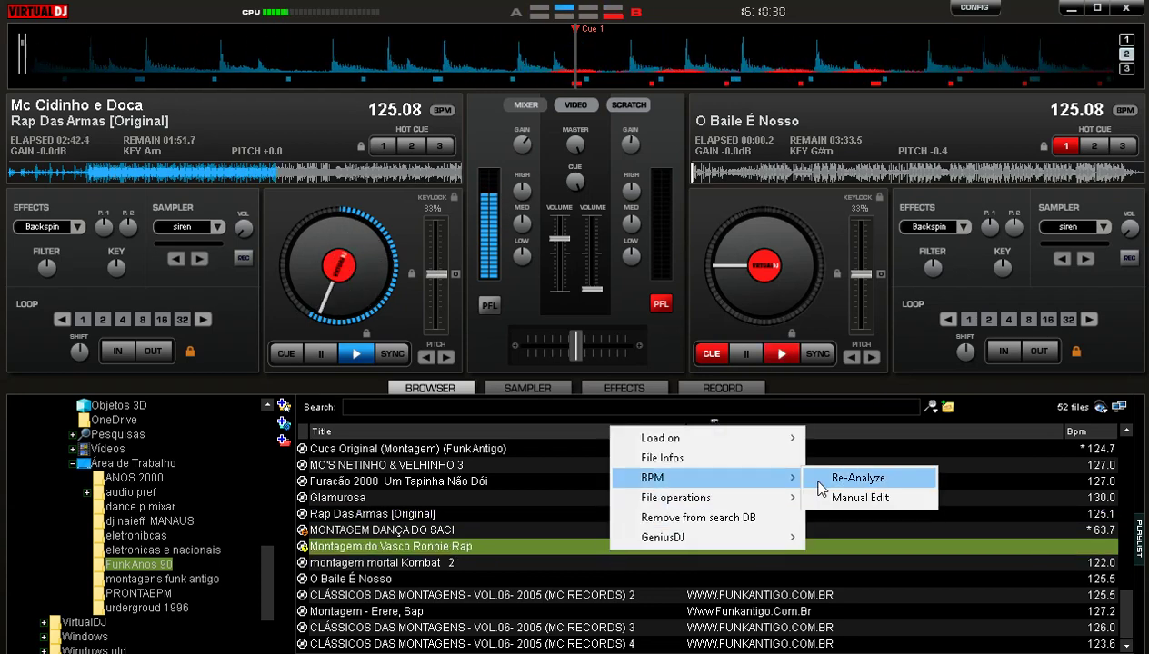
click(828, 473)
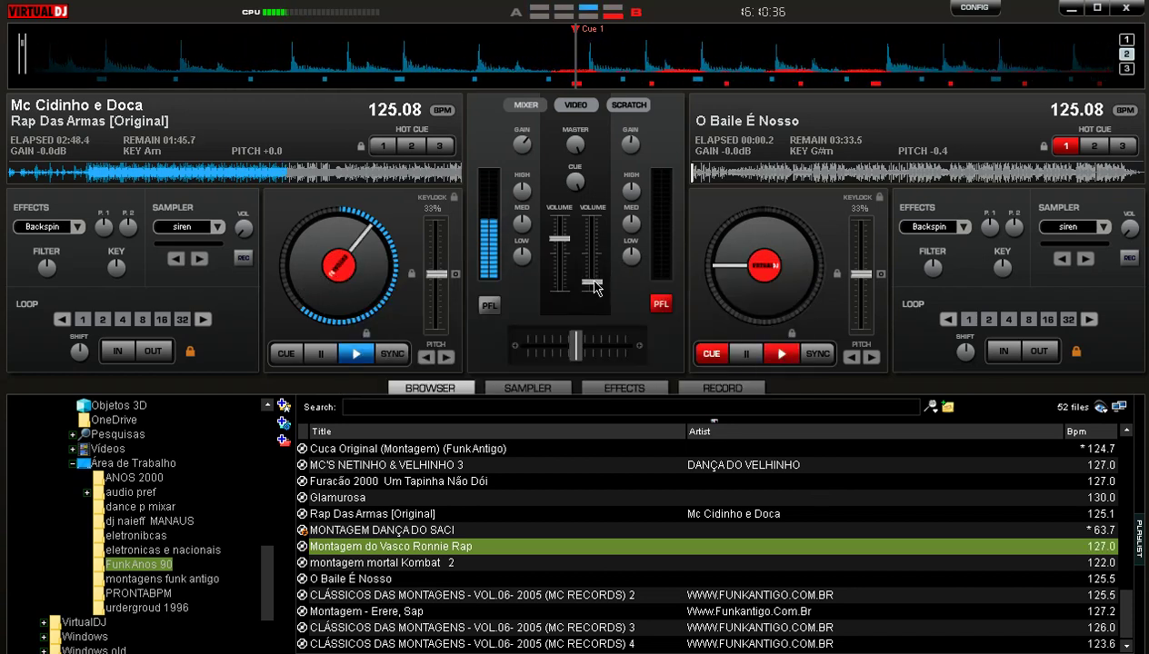
Transition to "O Baile É Nosso" by raising deck 2's volume, applying the backspin effect on deck 1, and lowering deck 1's volume to minimum.
drag(592, 289, 597, 244)
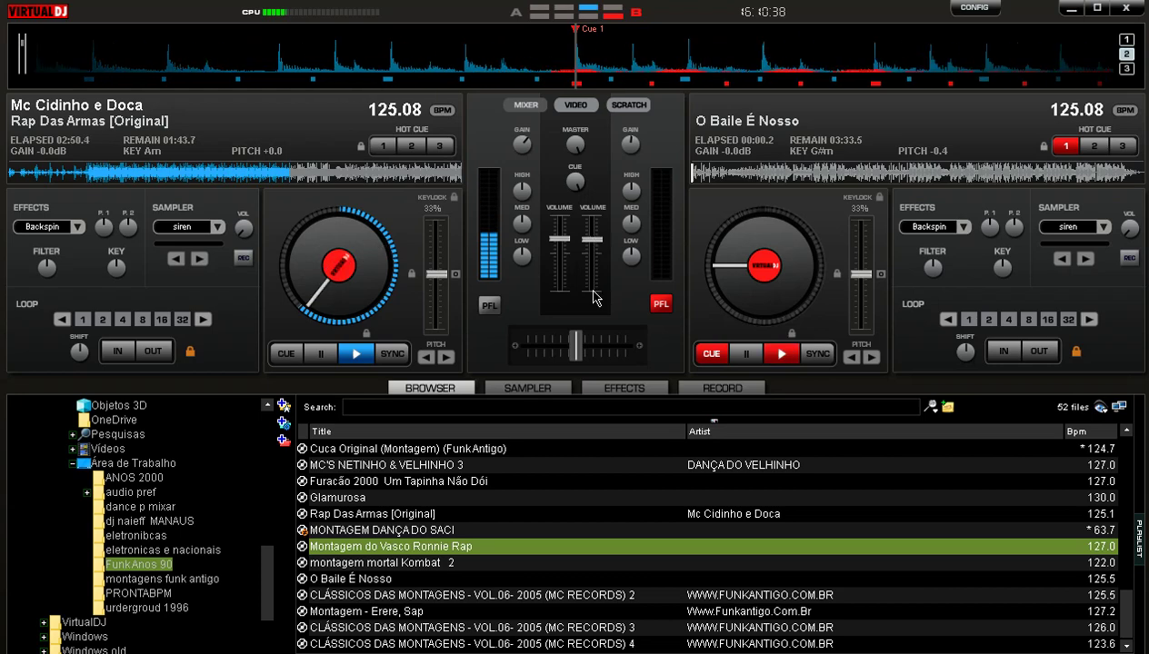
click(629, 389)
click(39, 435)
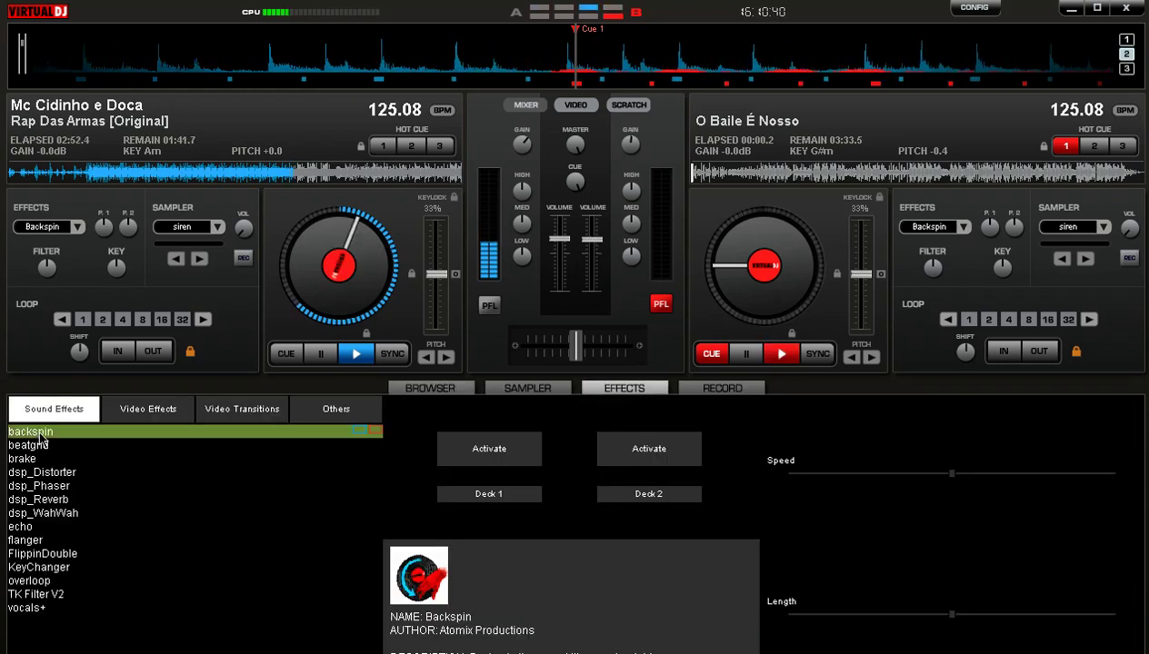
click(485, 457)
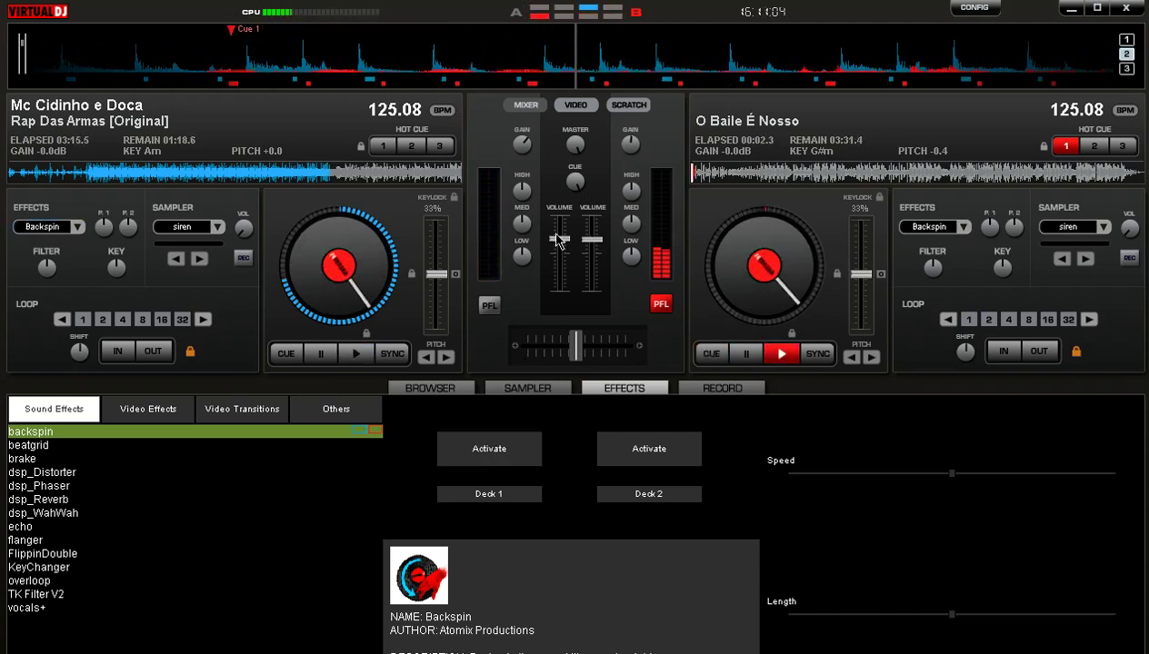
drag(558, 240, 560, 296)
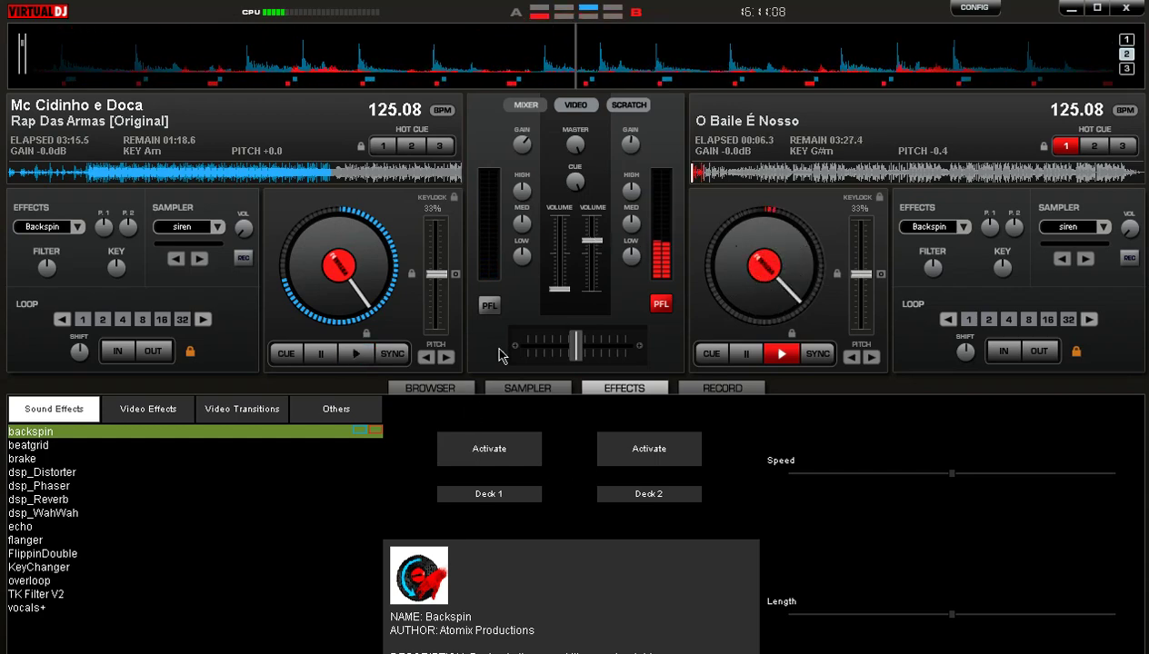
Load "Furacão 2000 Um Tapinha Não Dói" onto deck 1 and set Cue 1 near the track's start.
click(445, 388)
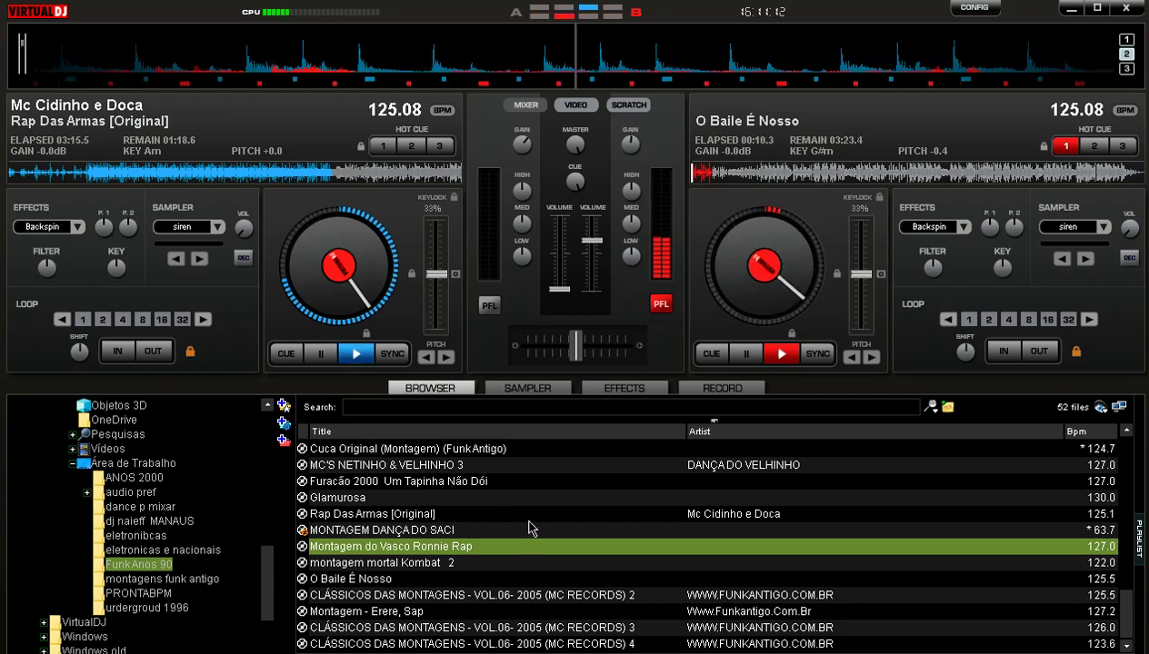
click(495, 480)
drag(354, 335, 353, 333)
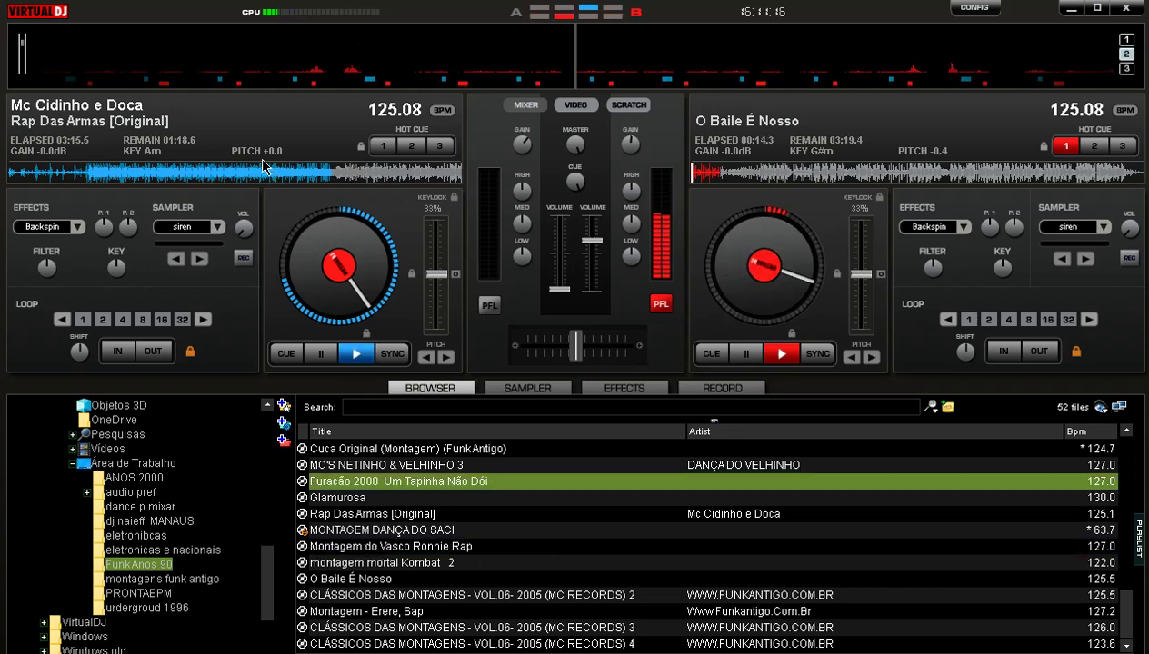
key(space)
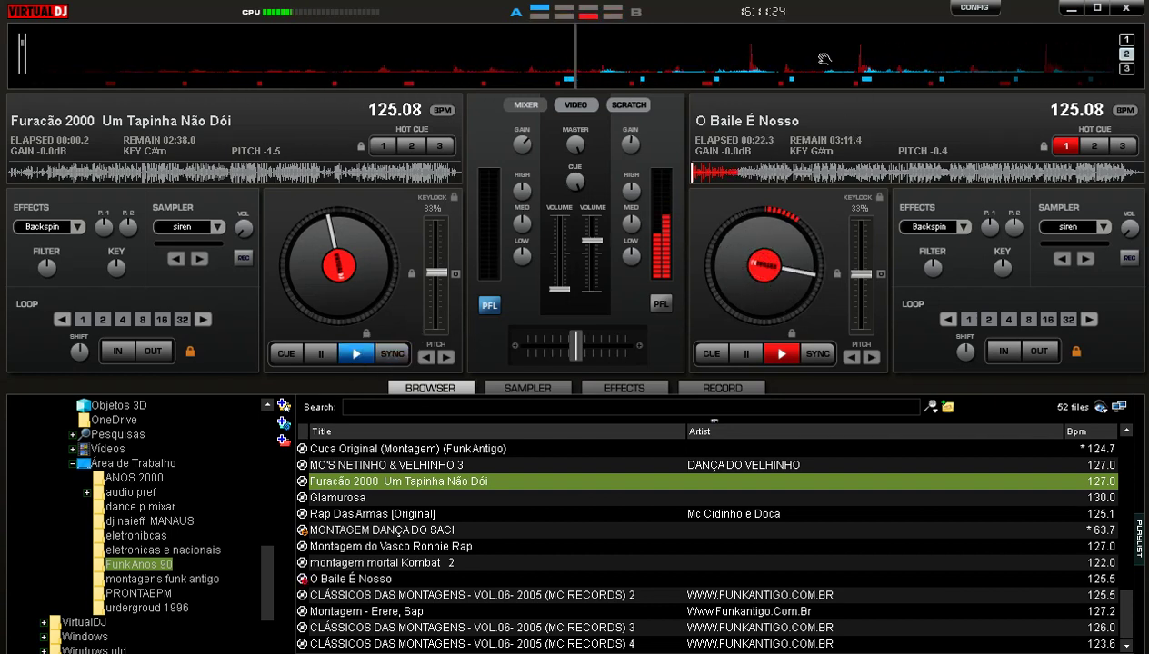
key(space)
key(space)
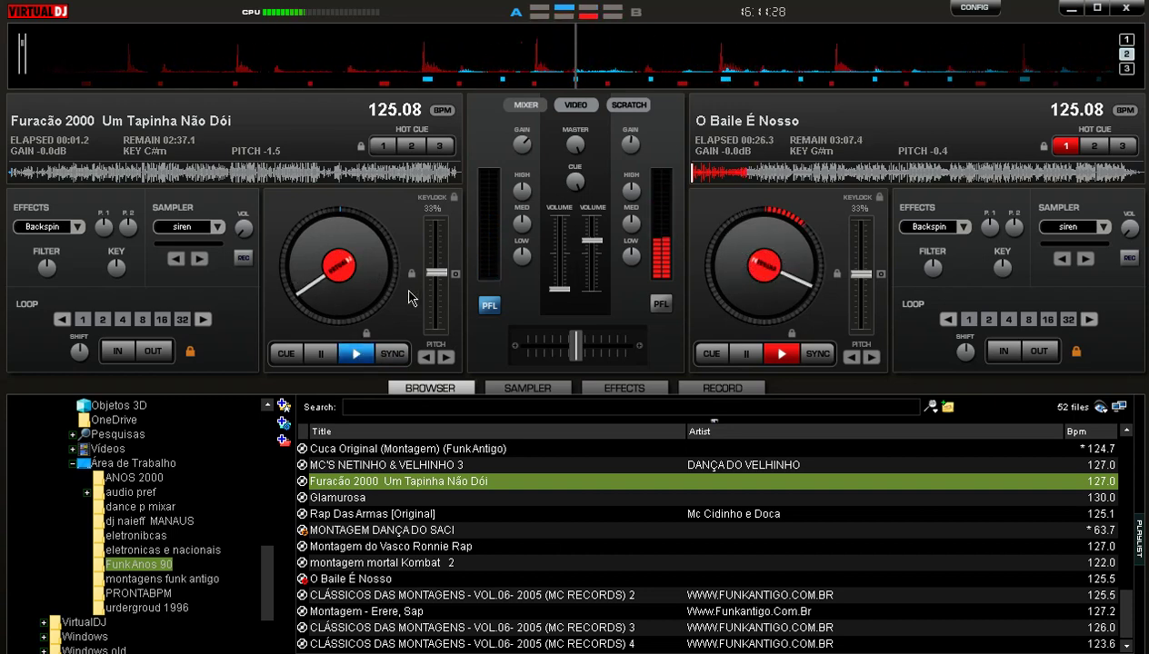
click(286, 355)
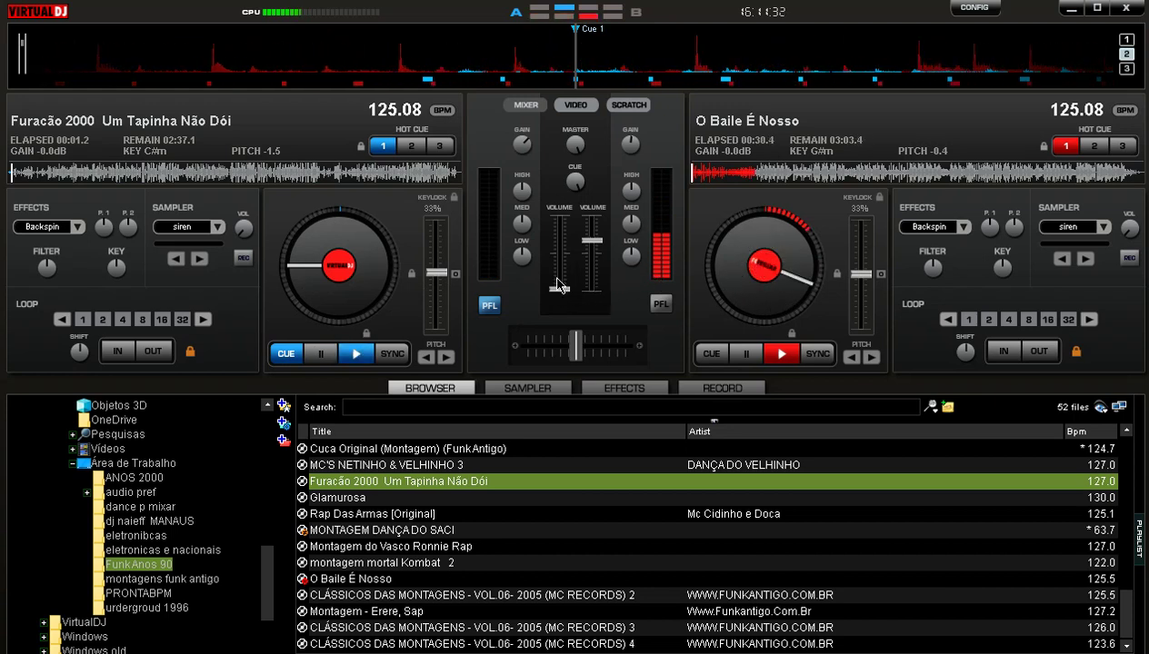
Switch the mix to "Furacão 2000 Um Tapinha Não Dói" by raising deck 1's volume and cutting deck 2's volume to minimum.
drag(560, 289, 556, 259)
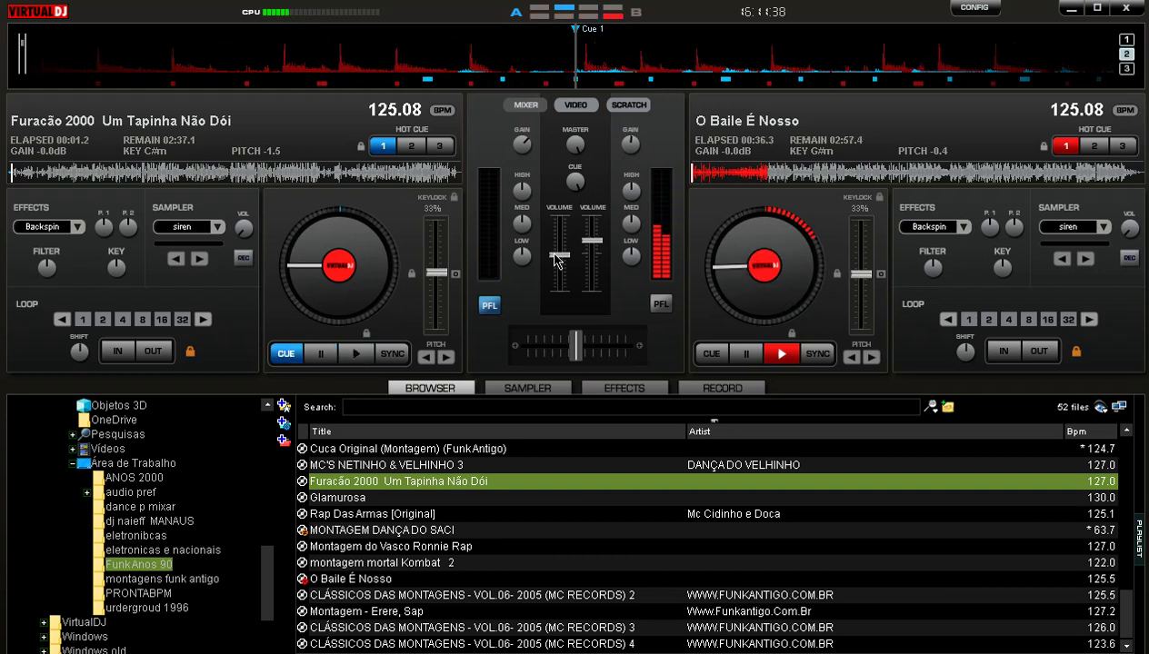
mouse_move(557, 259)
mouse_down()
mouse_move(561, 236)
mouse_move(565, 248)
mouse_up()
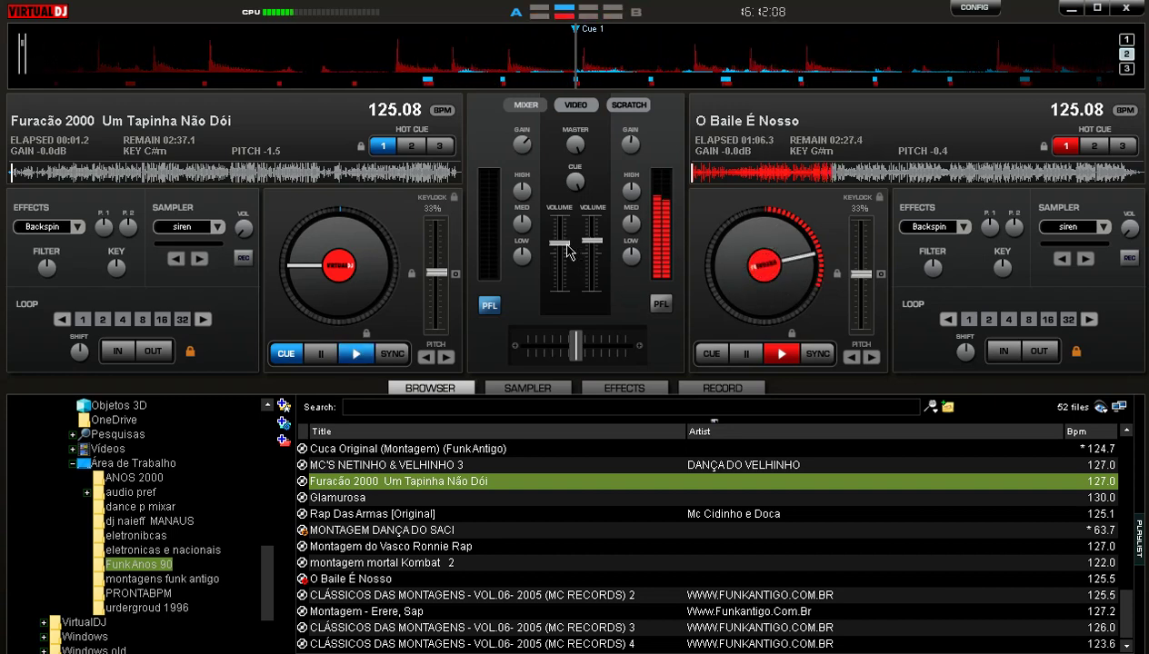
drag(567, 250, 566, 247)
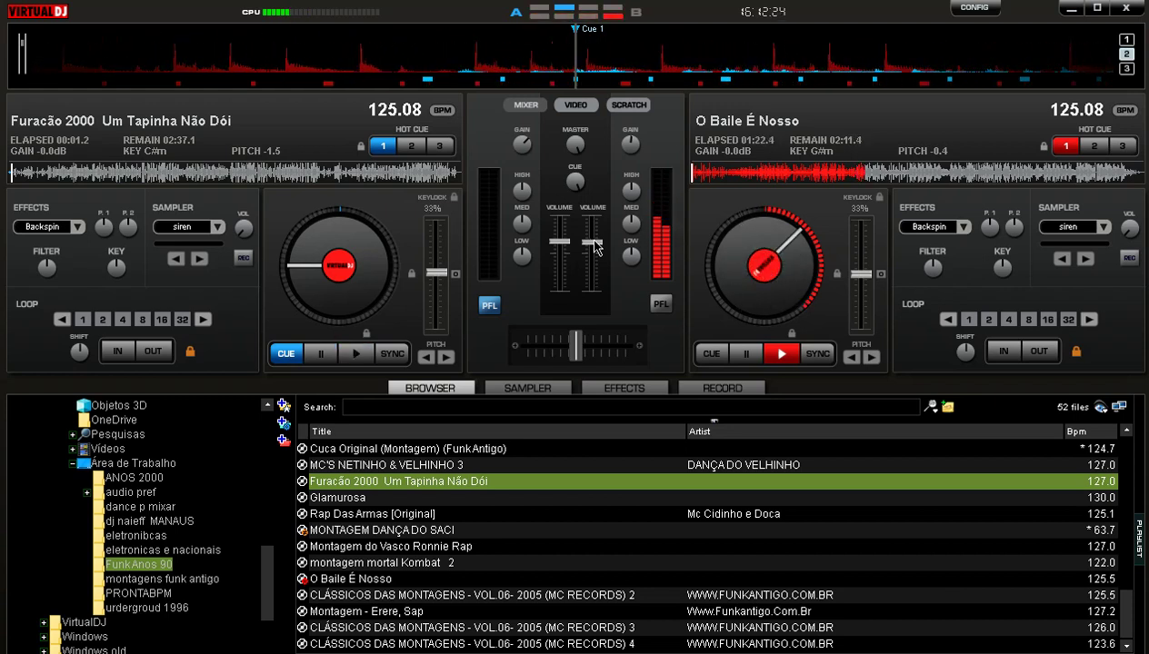
drag(594, 240, 594, 293)
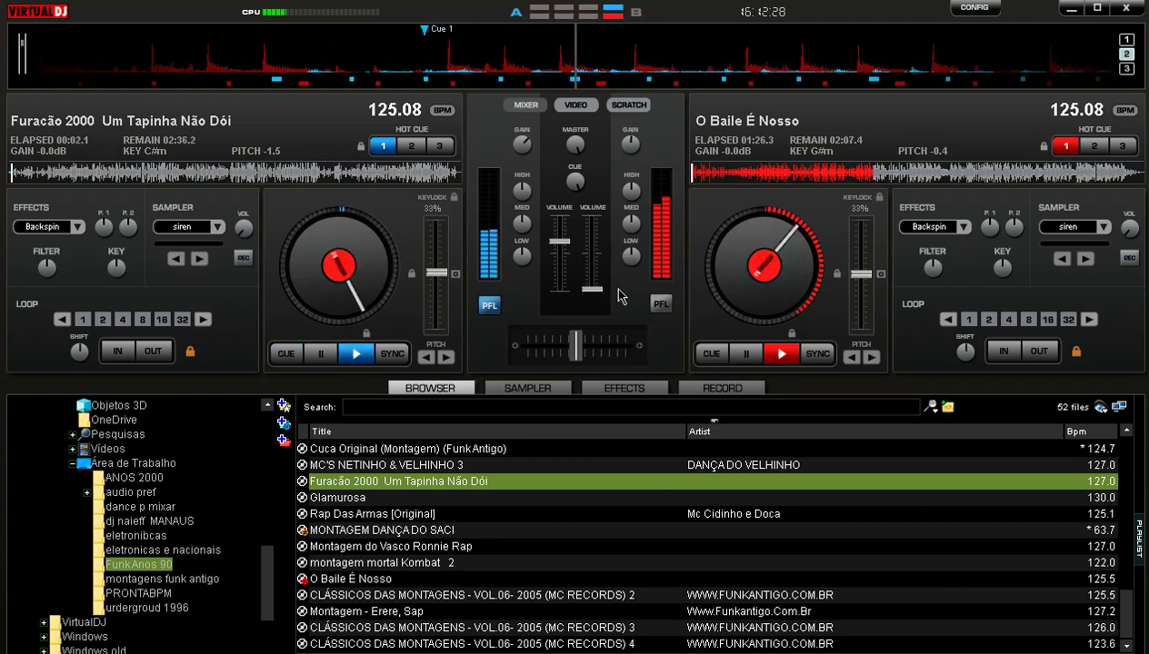
drag(562, 242, 567, 247)
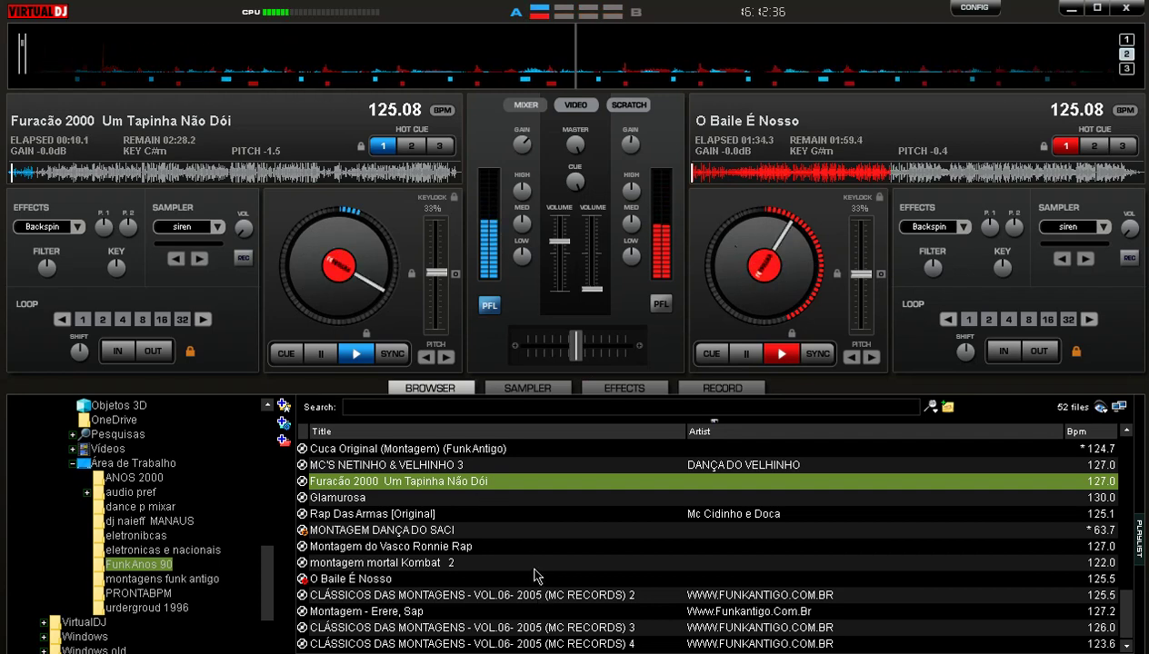
Try to load the Bonde Do Tigrão track "Vou Passar Cerol Na Mão (Martella Martellao)" onto deck 2.
scroll(537, 591, up, 2)
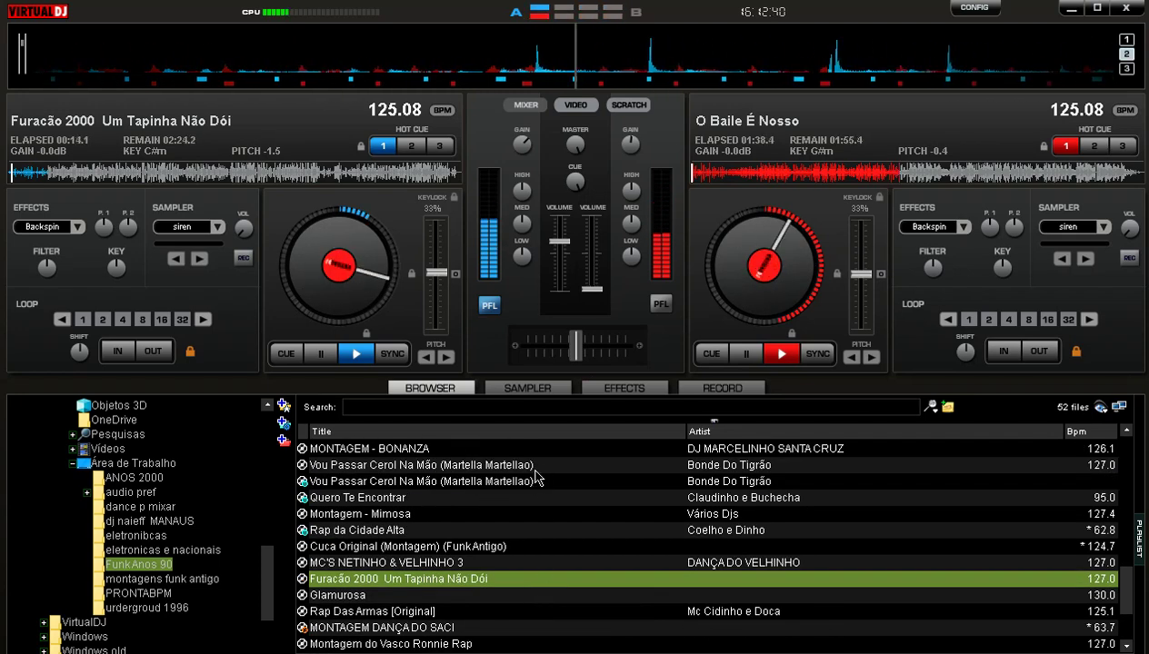
drag(542, 466, 925, 210)
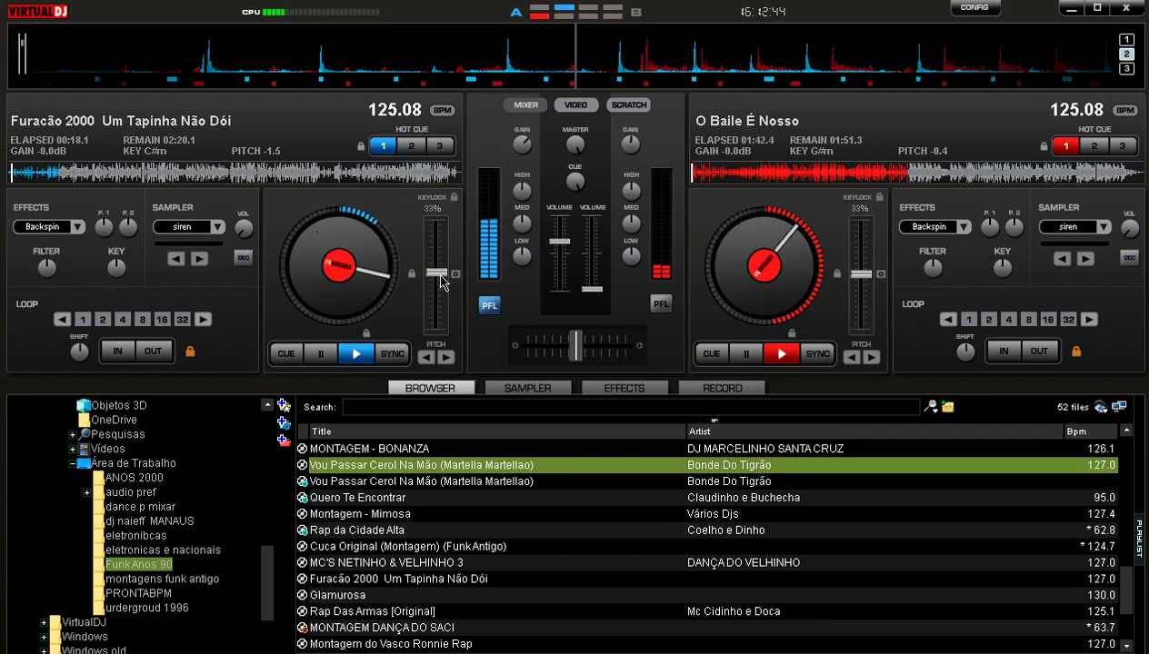
Reset deck 1's pitch to +0.0 and sync deck 2's tempo to it.
drag(438, 274, 441, 282)
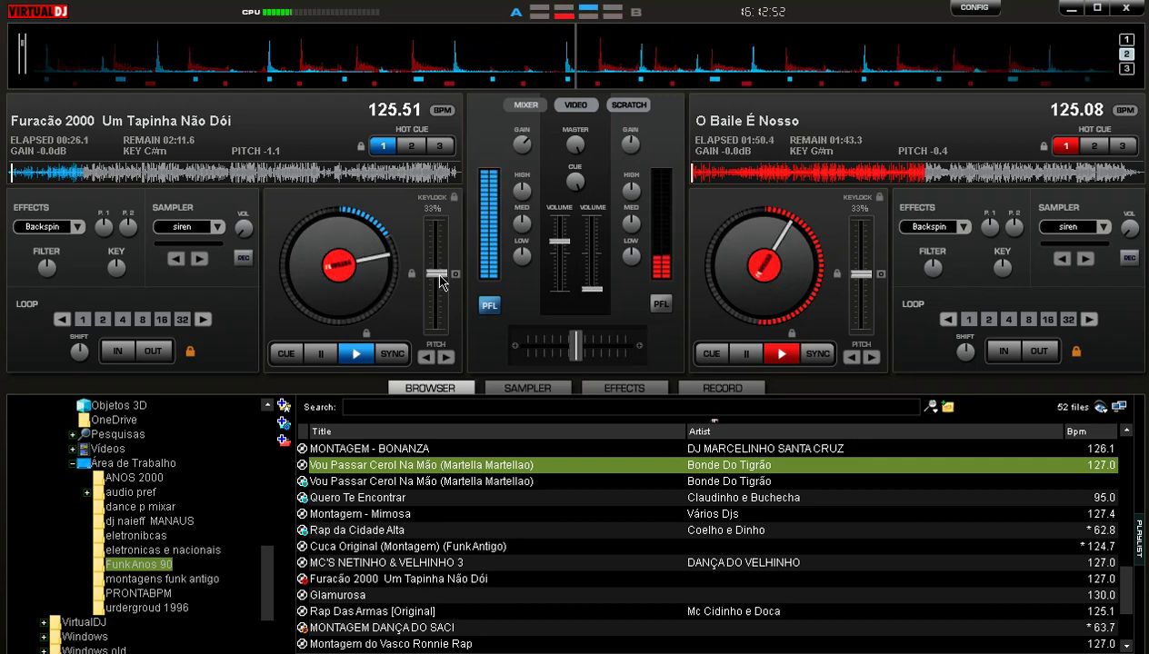
drag(437, 282, 442, 283)
click(456, 274)
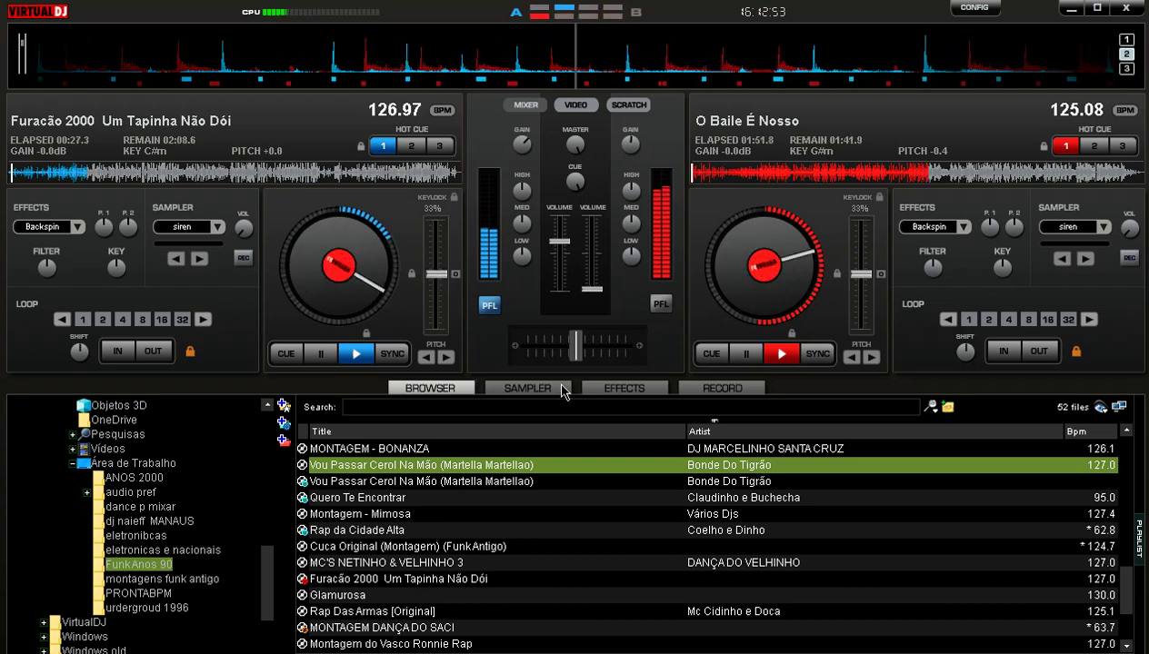
click(818, 356)
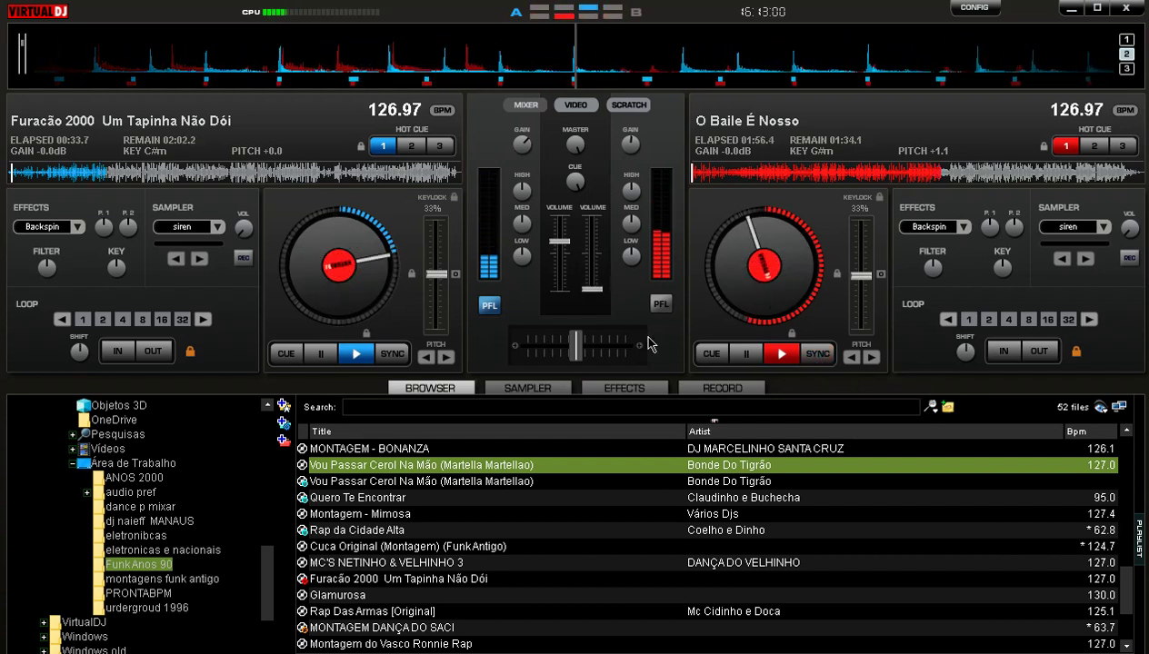
Stop deck 2 and load the 127.0 BPM version of "Vou Passar Cerol Na Mão (Martella Martellao)" onto it.
click(746, 356)
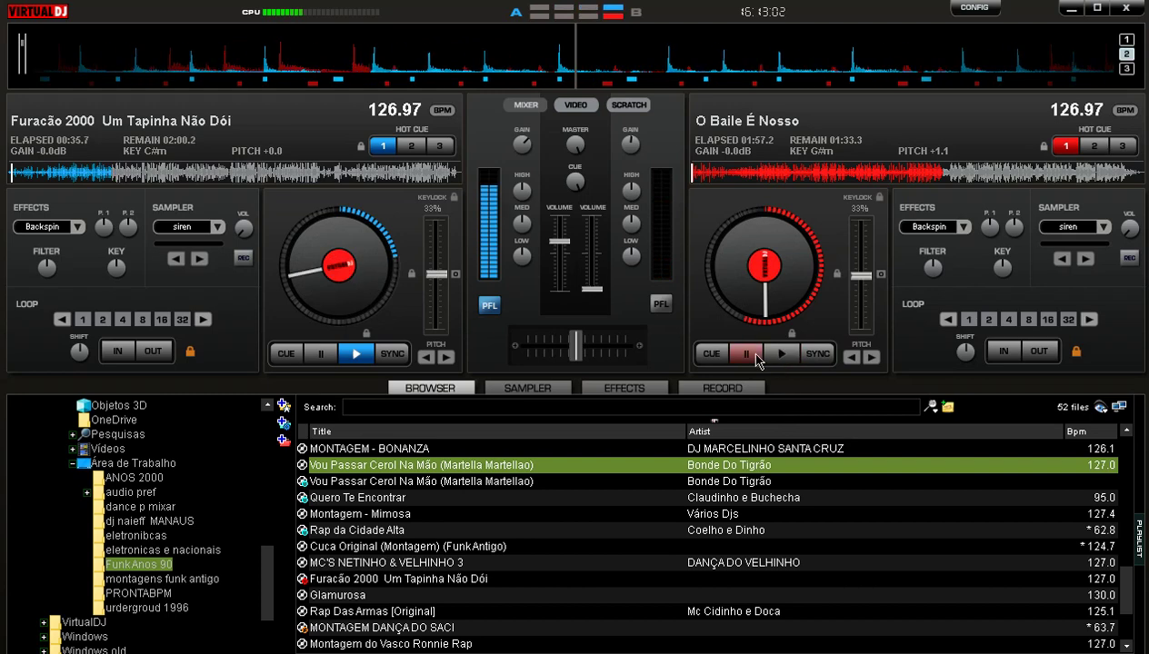
click(750, 357)
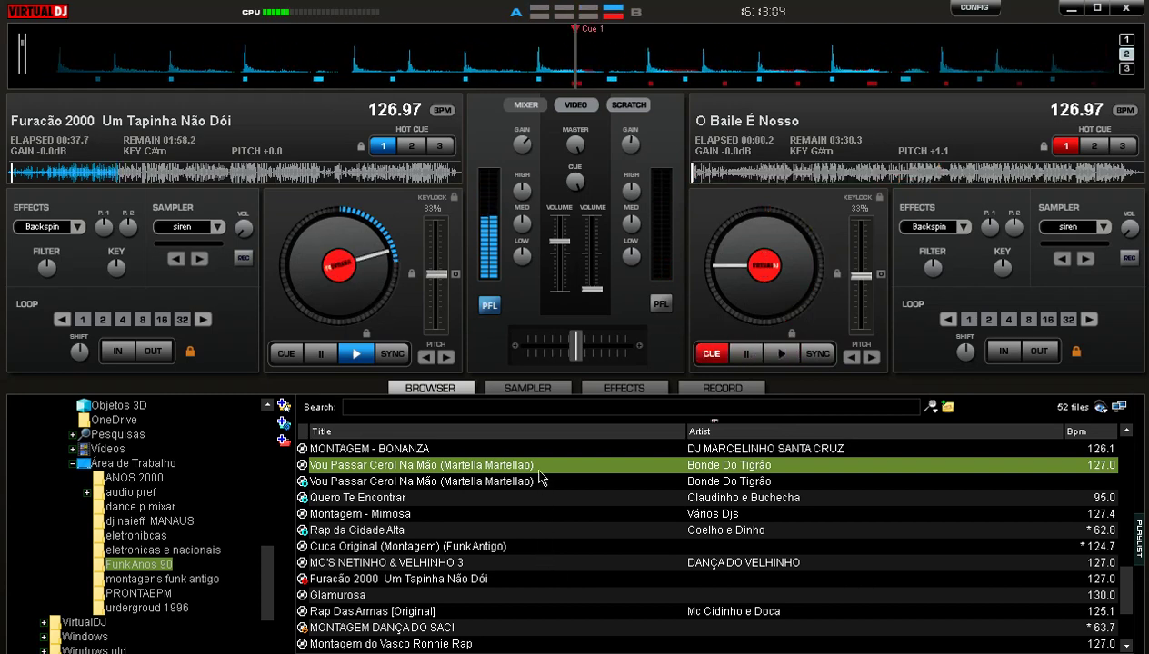
drag(539, 468, 982, 209)
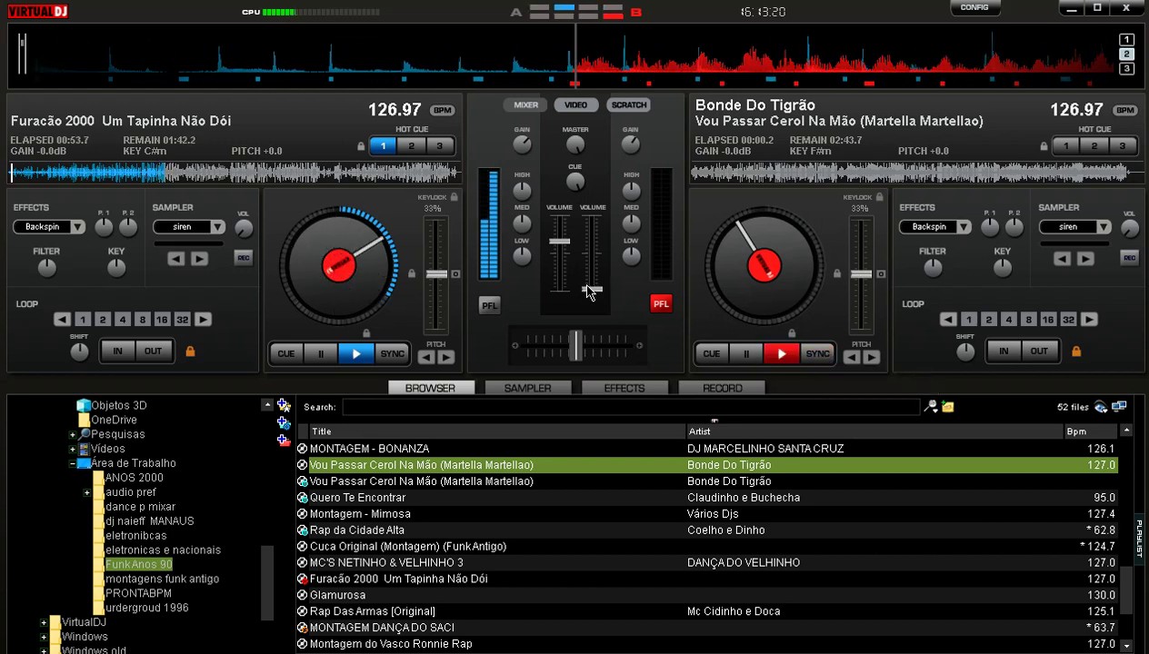
Switch the mix to "Vou Passar Cerol Na Mão" by raising deck 2's volume, starting its playback, and cutting deck 1's volume to minimum.
drag(588, 291, 599, 245)
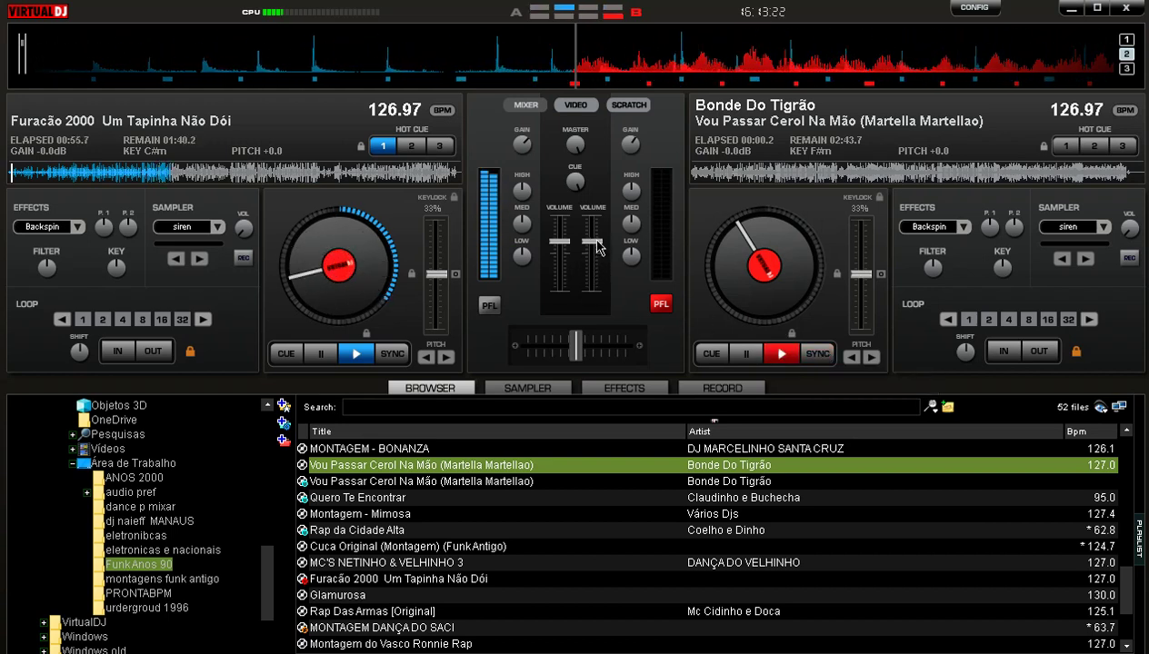
mouse_move(588, 248)
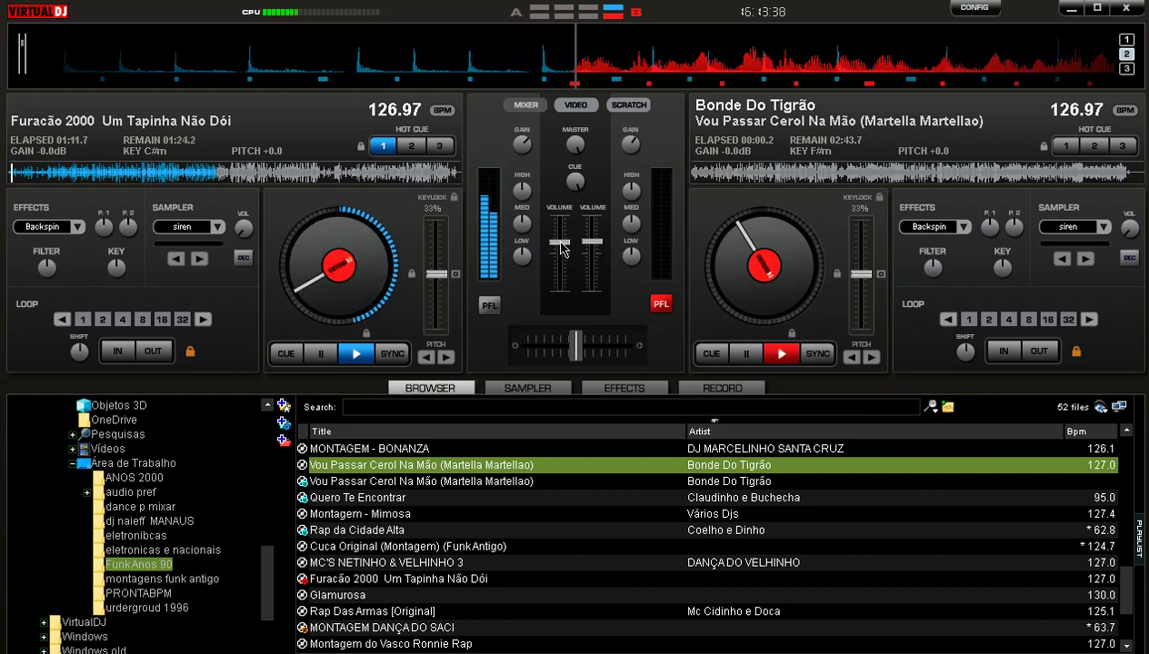
drag(561, 244, 561, 289)
key(space)
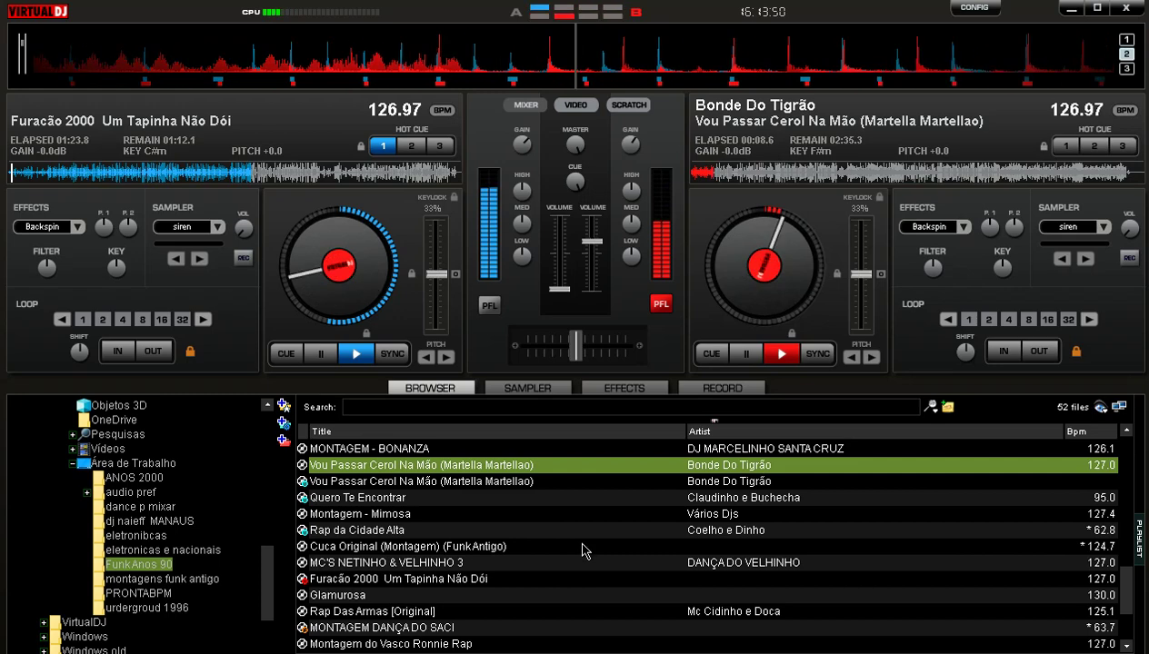
Load "Cuca Original (Montagem) (Funk Antigo)" onto deck 1 and set Cue 1 at about 2.9 seconds.
drag(575, 545, 429, 320)
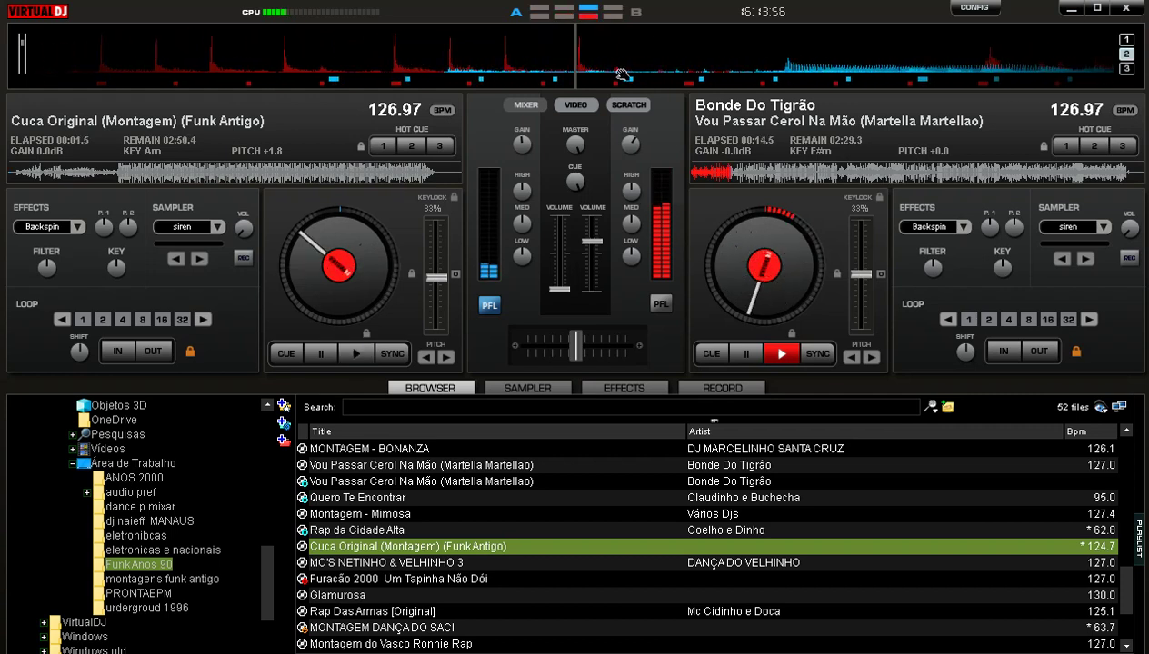
click(316, 353)
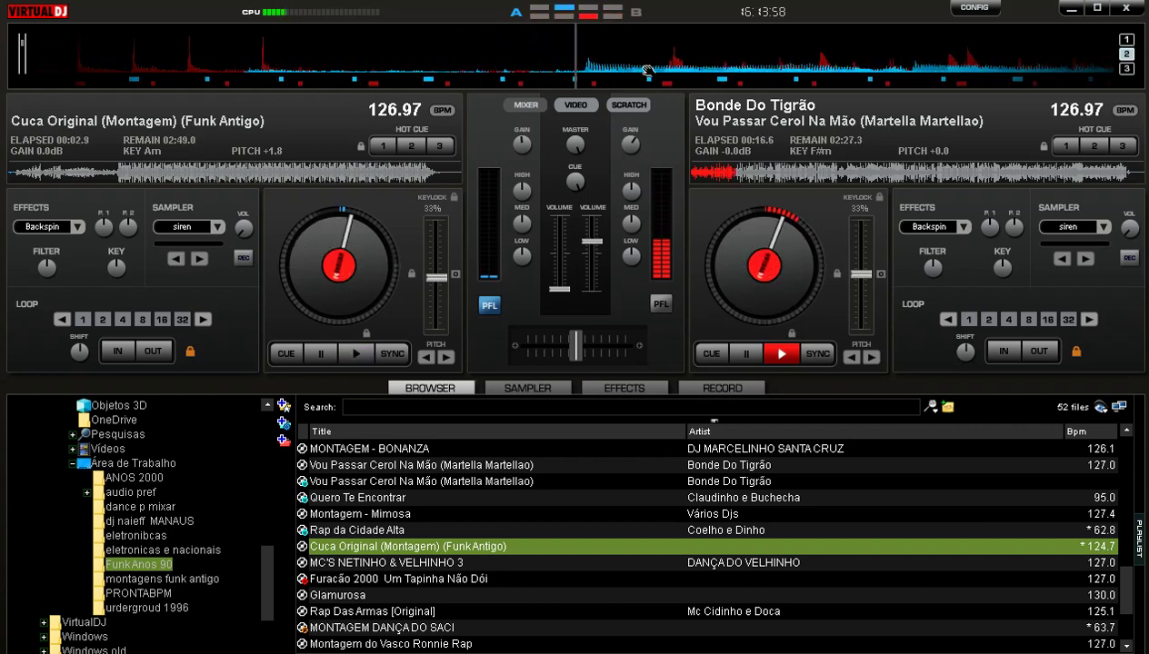
click(286, 355)
Raise deck 1's volume, load "Glamurosa" onto deck 1, and switch the mix to it by cutting deck 2's volume to minimum.
drag(560, 291, 565, 242)
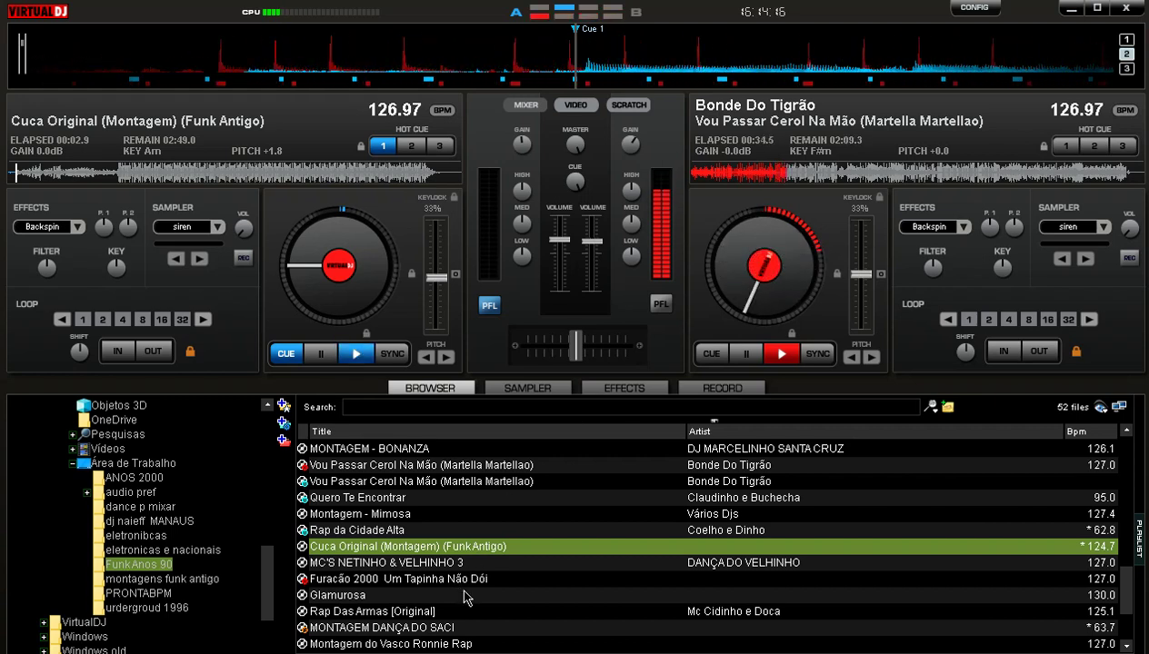
drag(466, 597, 345, 268)
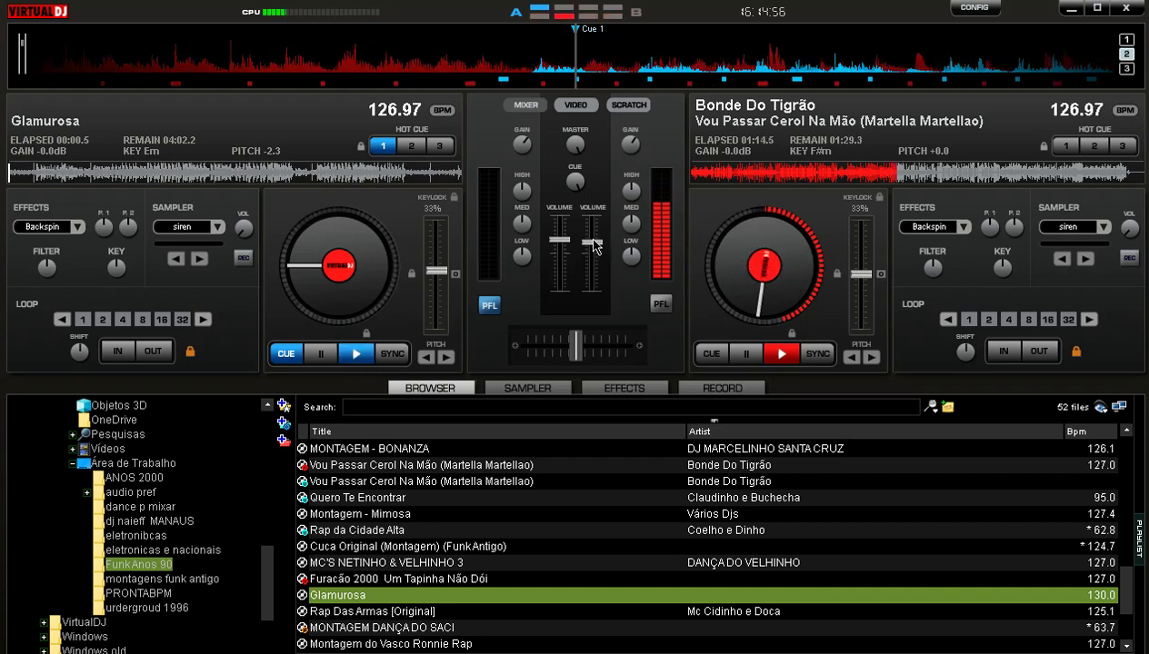
drag(593, 242, 593, 290)
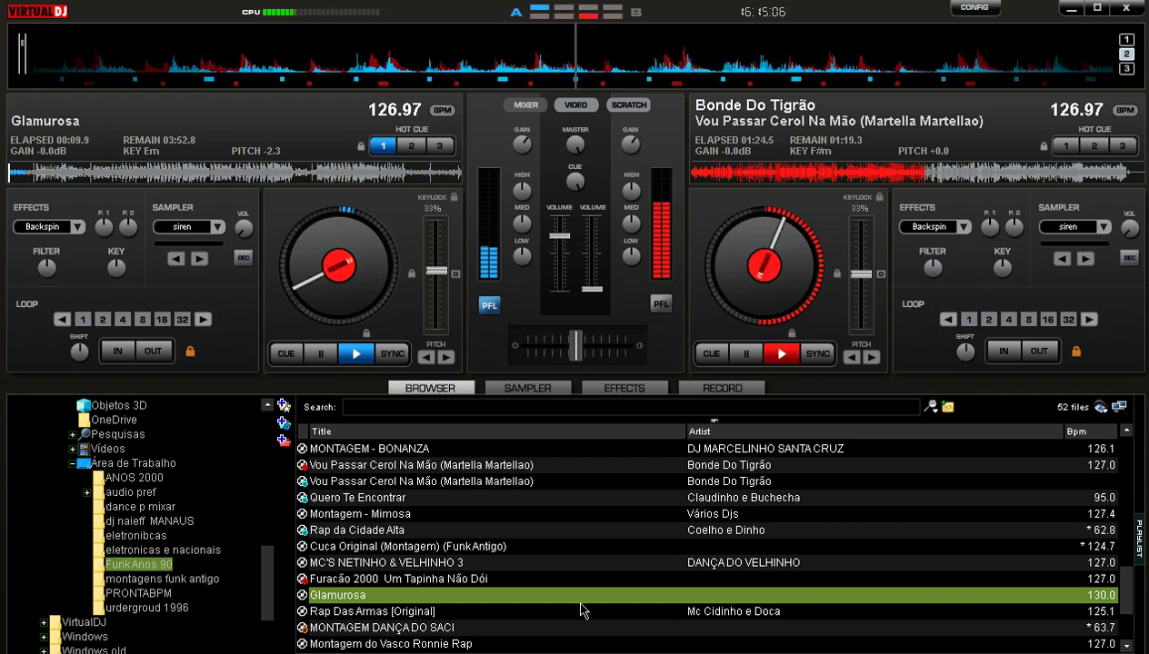
Browse the FunkAnos 90 track list for the next song to mix.
scroll(517, 569, down, 2)
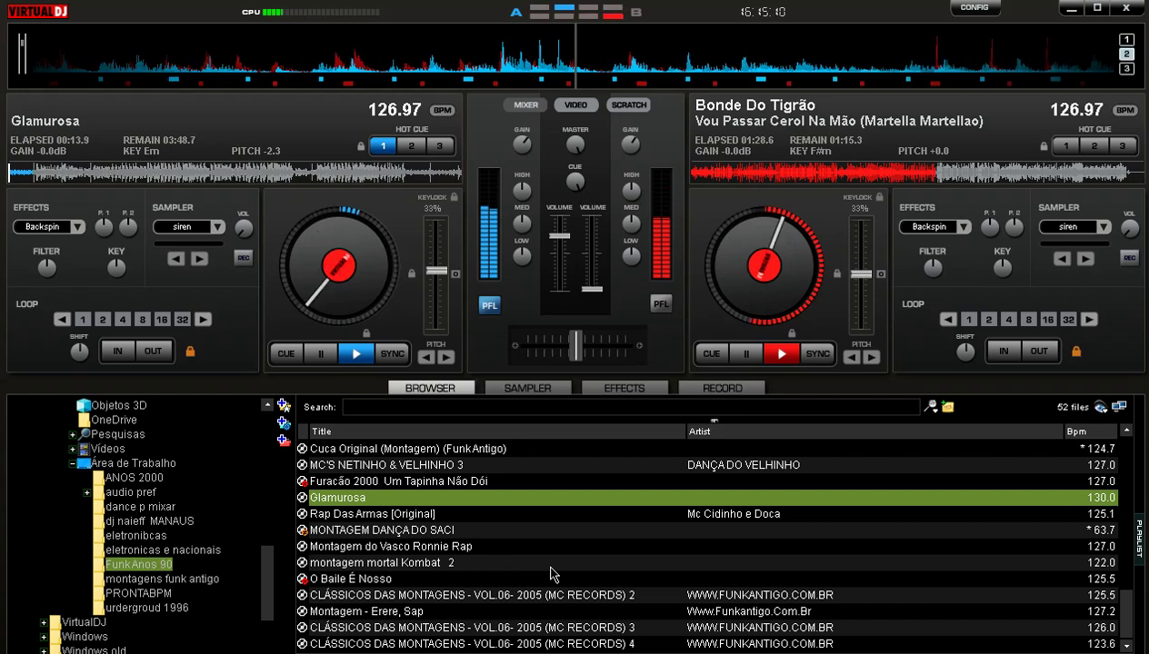
scroll(554, 567, up, 3)
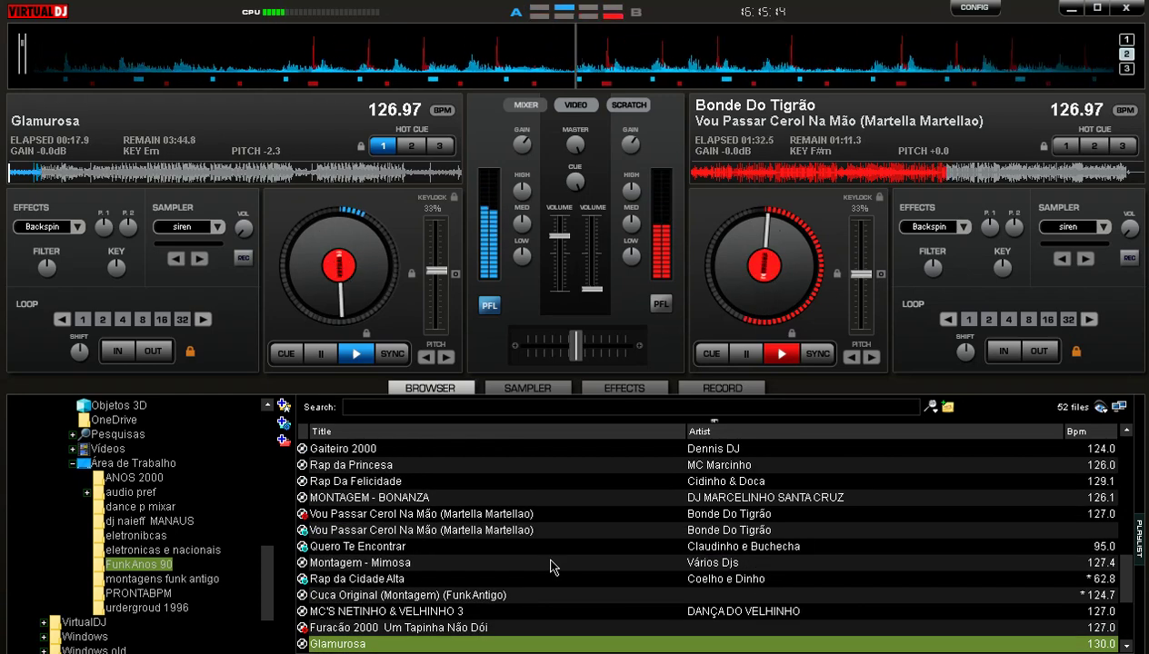
scroll(554, 567, up, 2)
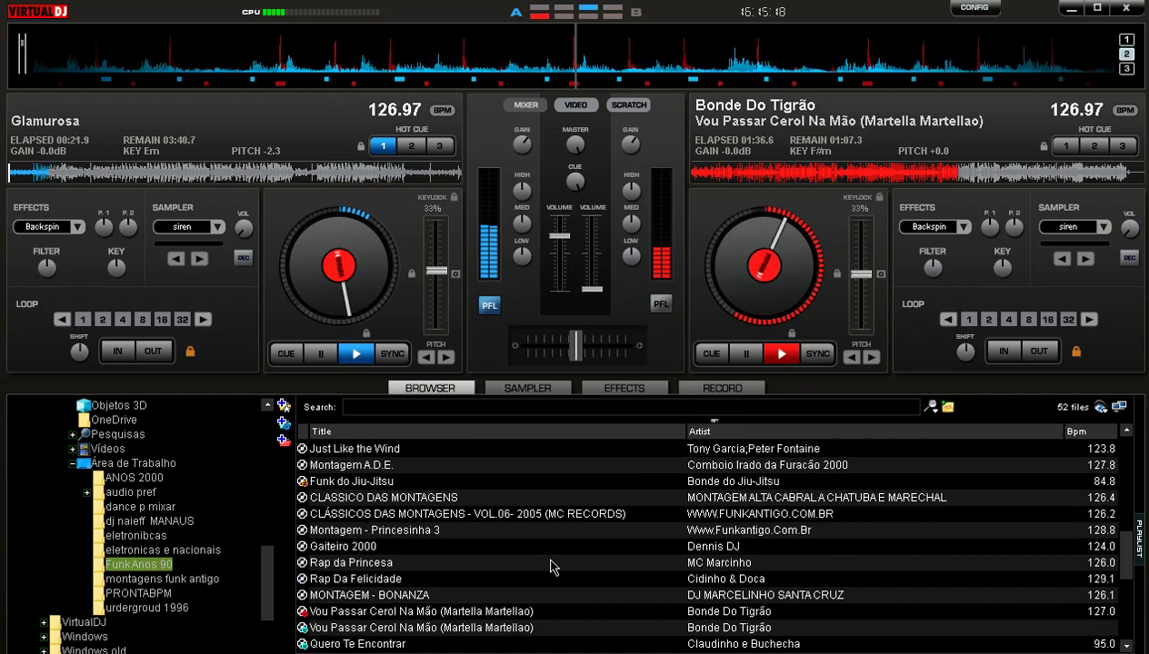
scroll(553, 567, up, 4)
scroll(553, 567, up, 2)
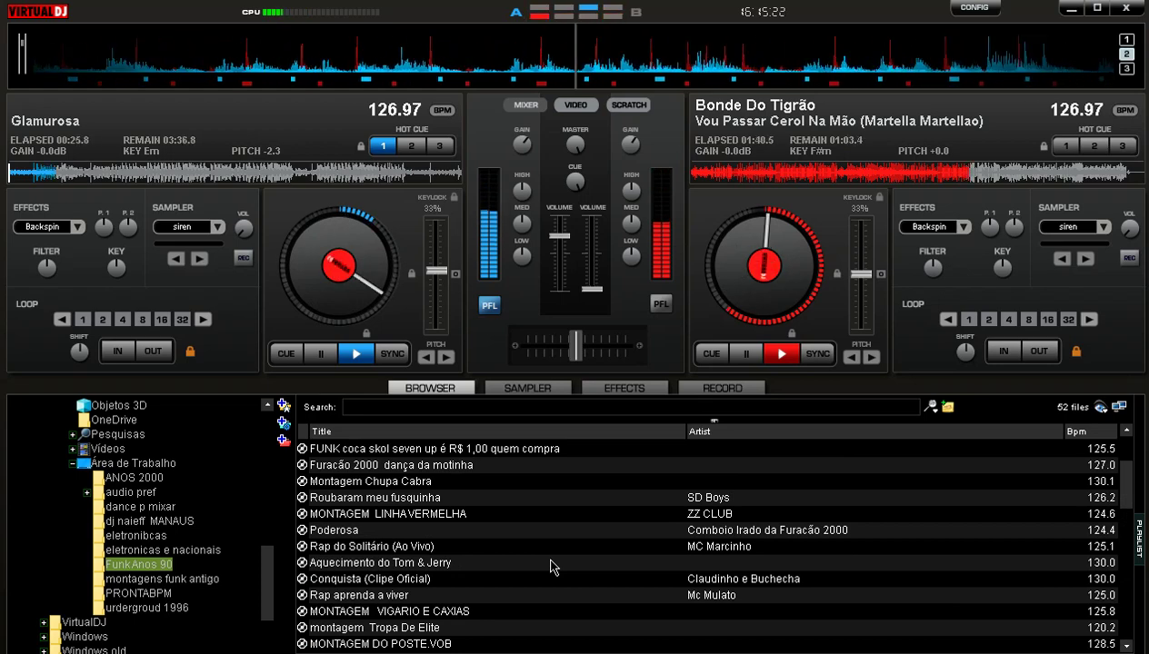
scroll(554, 567, up, 2)
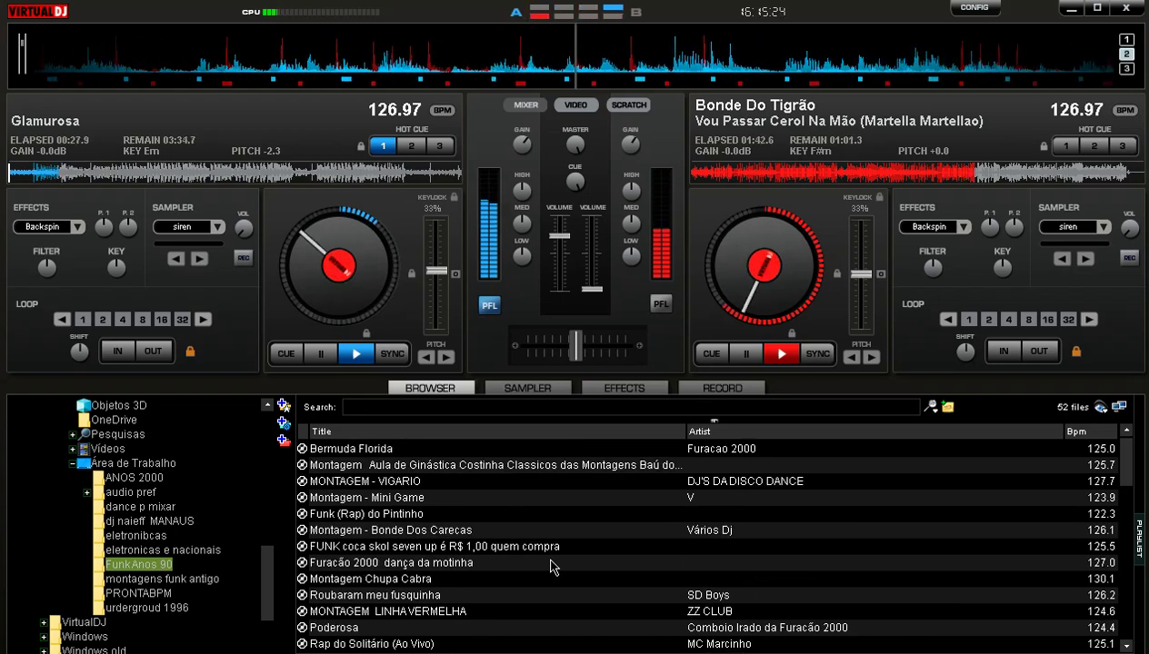
scroll(554, 567, down, 2)
scroll(553, 567, down, 2)
scroll(553, 567, down, 1)
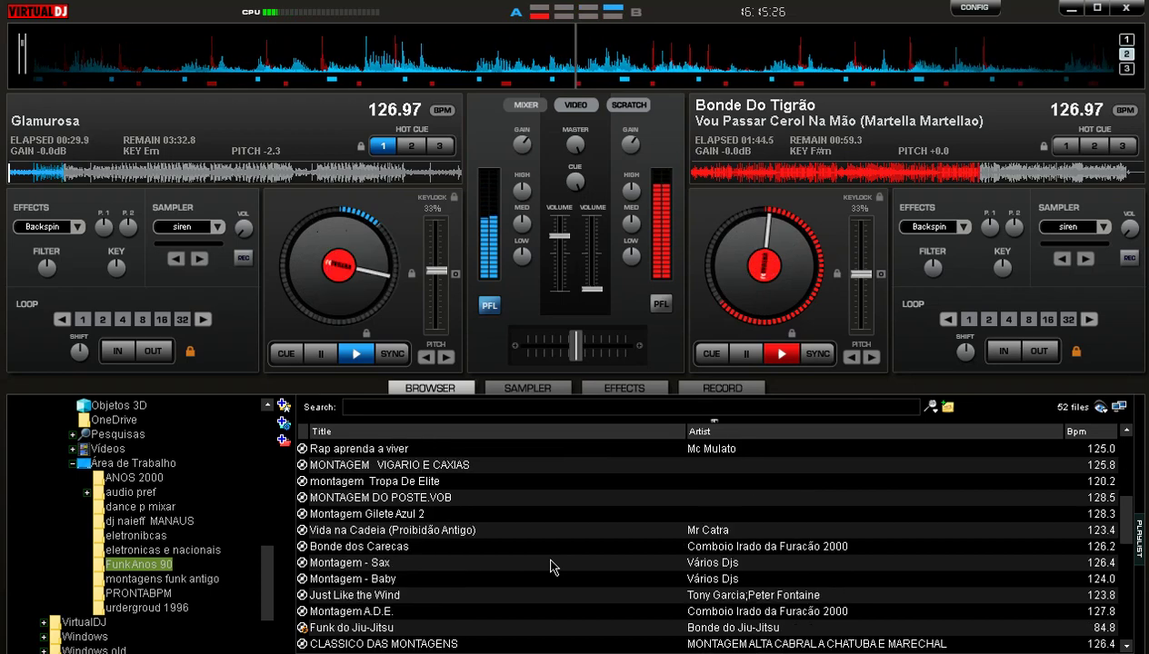
scroll(553, 567, down, 1)
scroll(554, 568, down, 1)
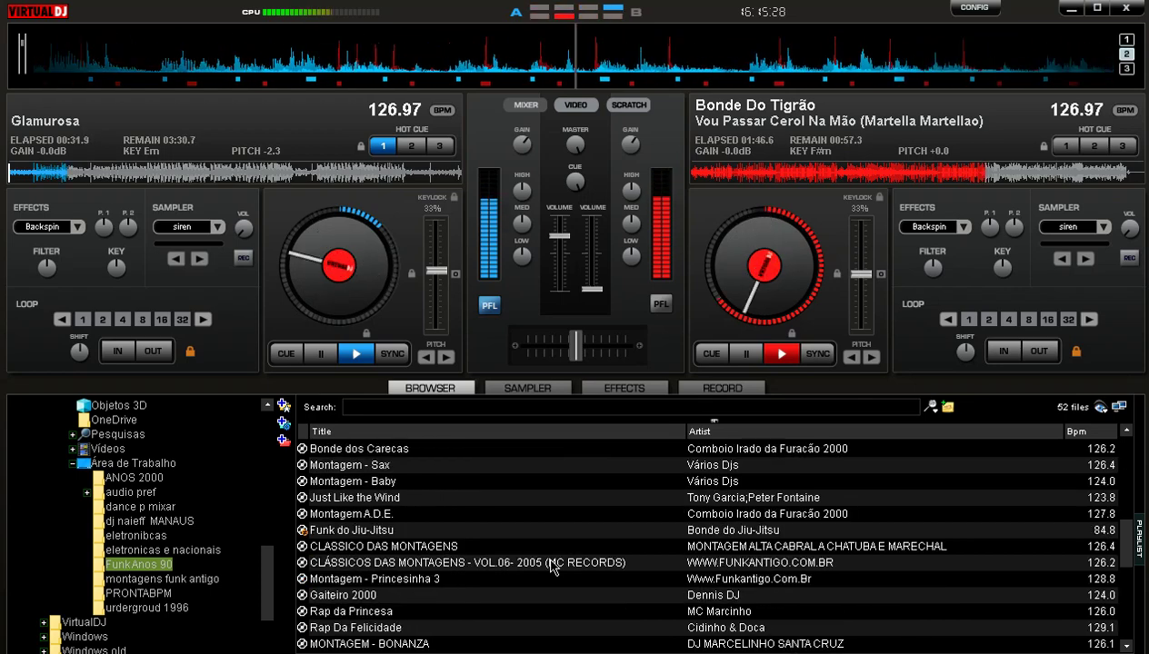
scroll(553, 567, down, 2)
scroll(553, 567, down, 1)
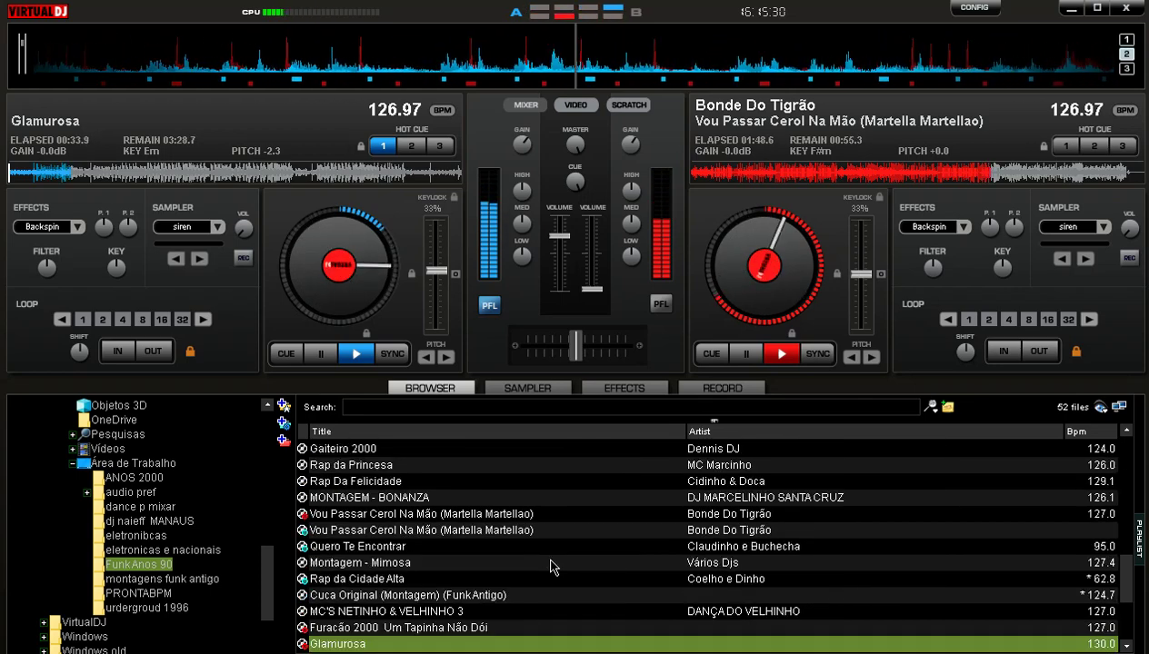
click(595, 580)
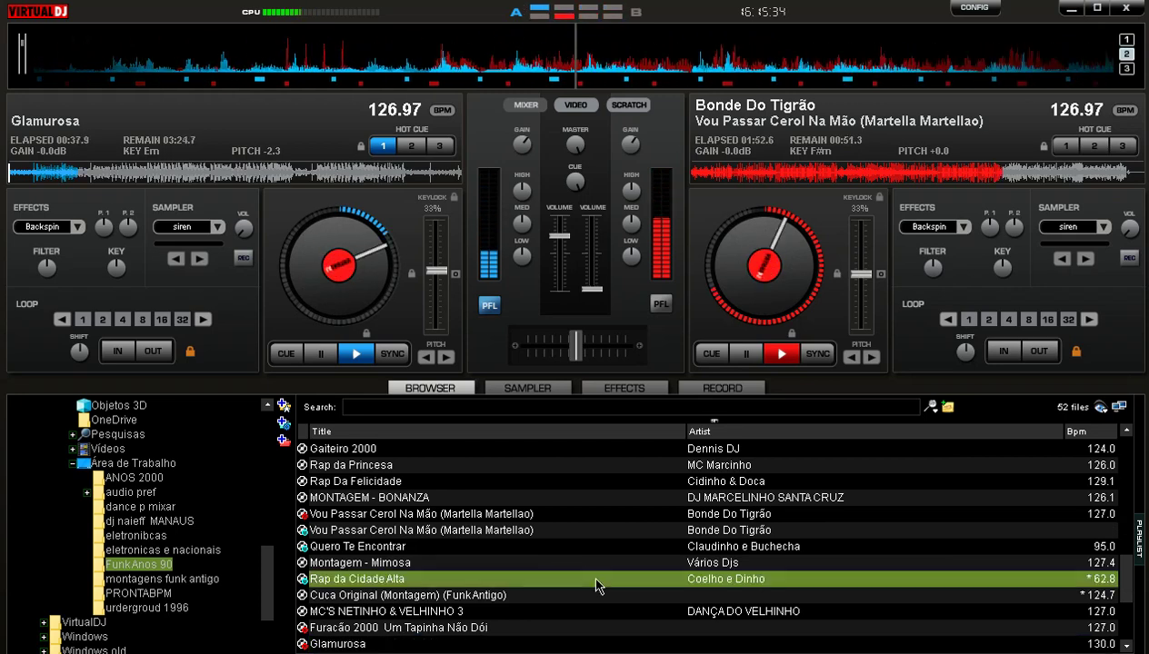
scroll(595, 580, down, 2)
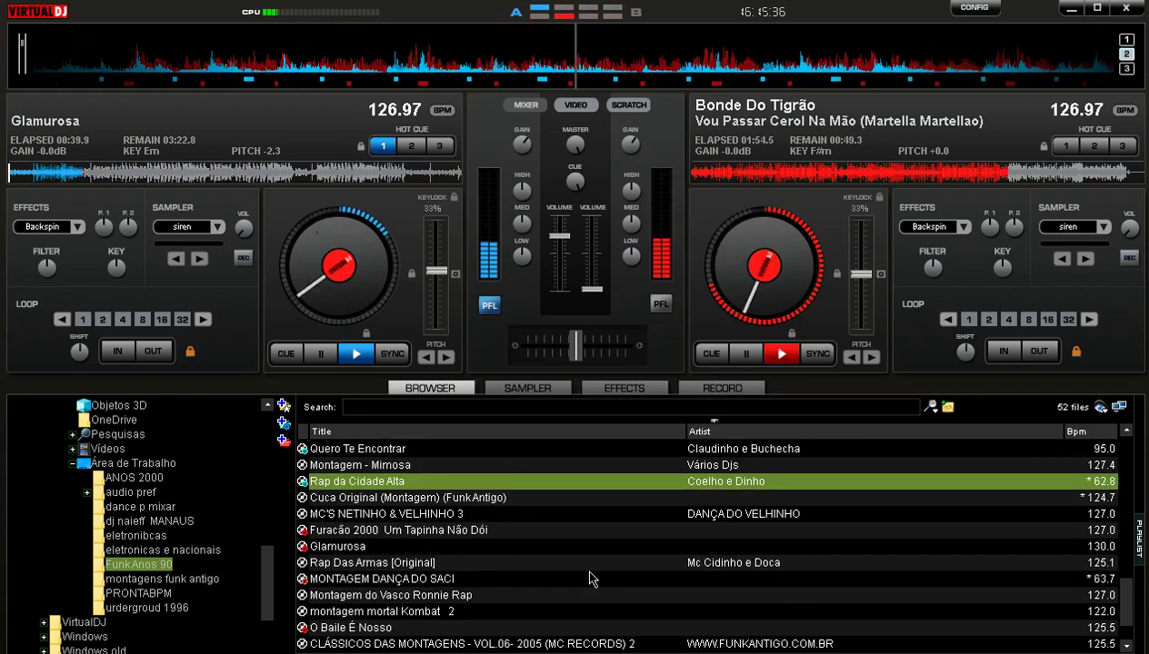
scroll(514, 531, down, 1)
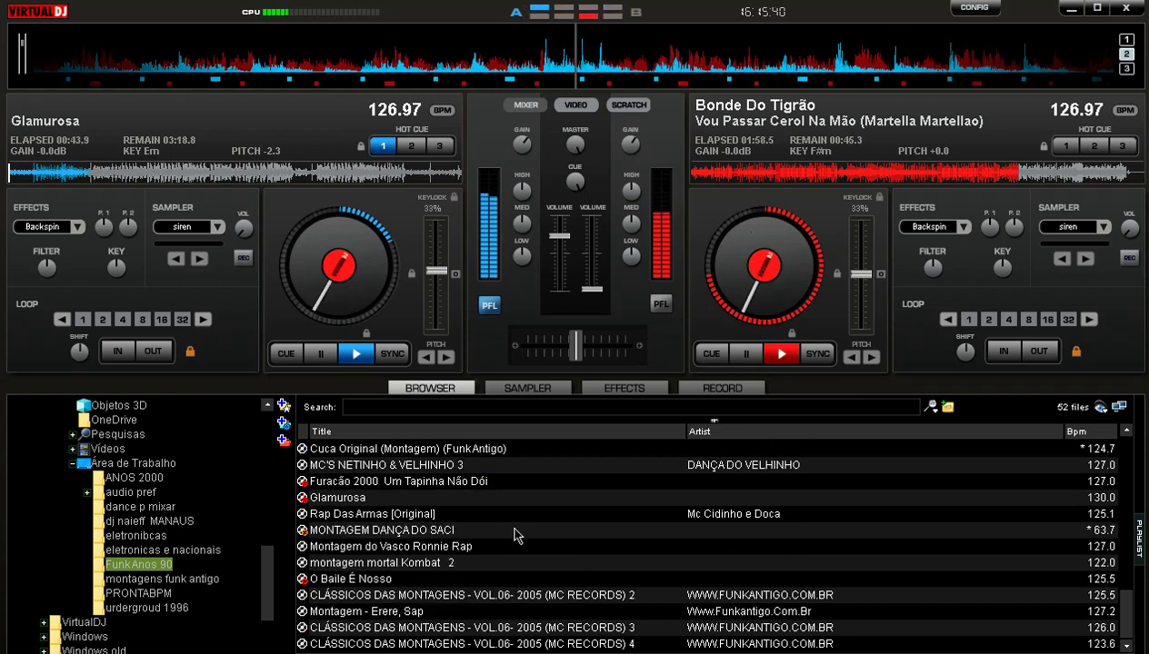
scroll(514, 536, up, 1)
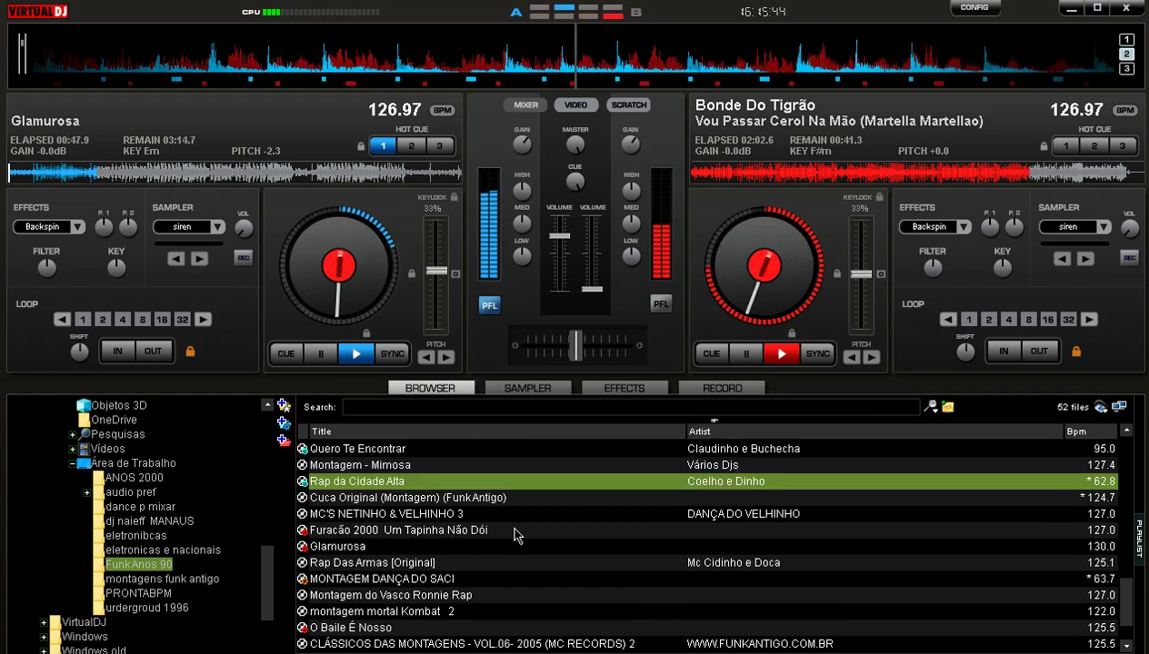
Load "Quero Te Encontrar" by Claudinho e Buchecha onto deck 2 and close the video window.
click(520, 451)
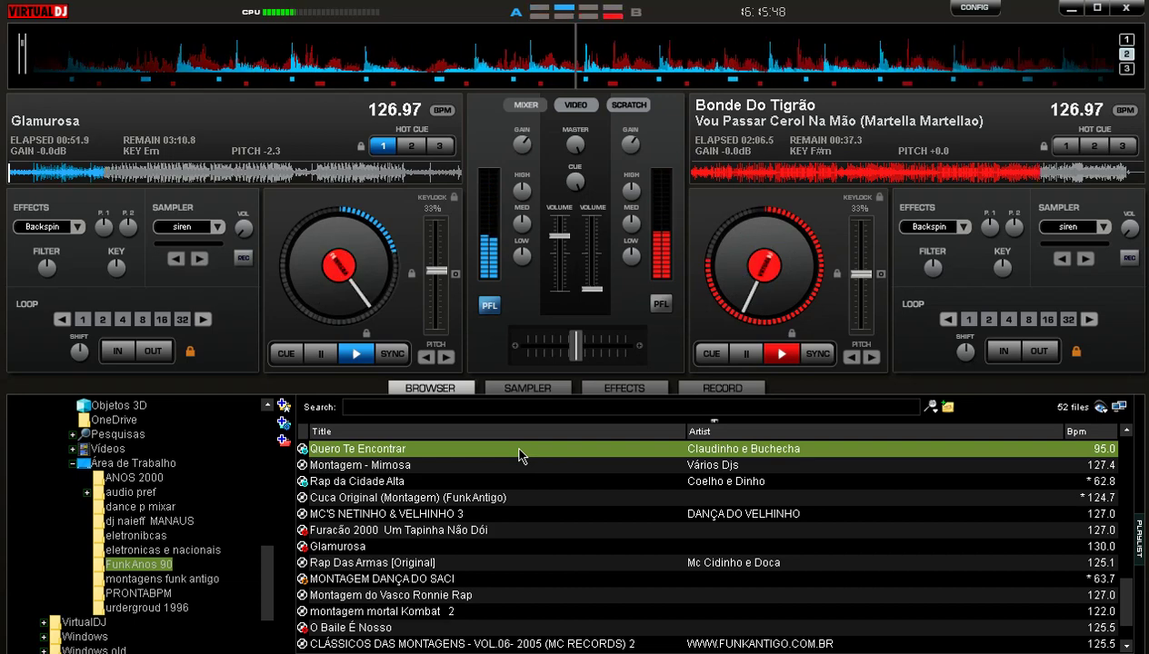
drag(520, 451, 791, 244)
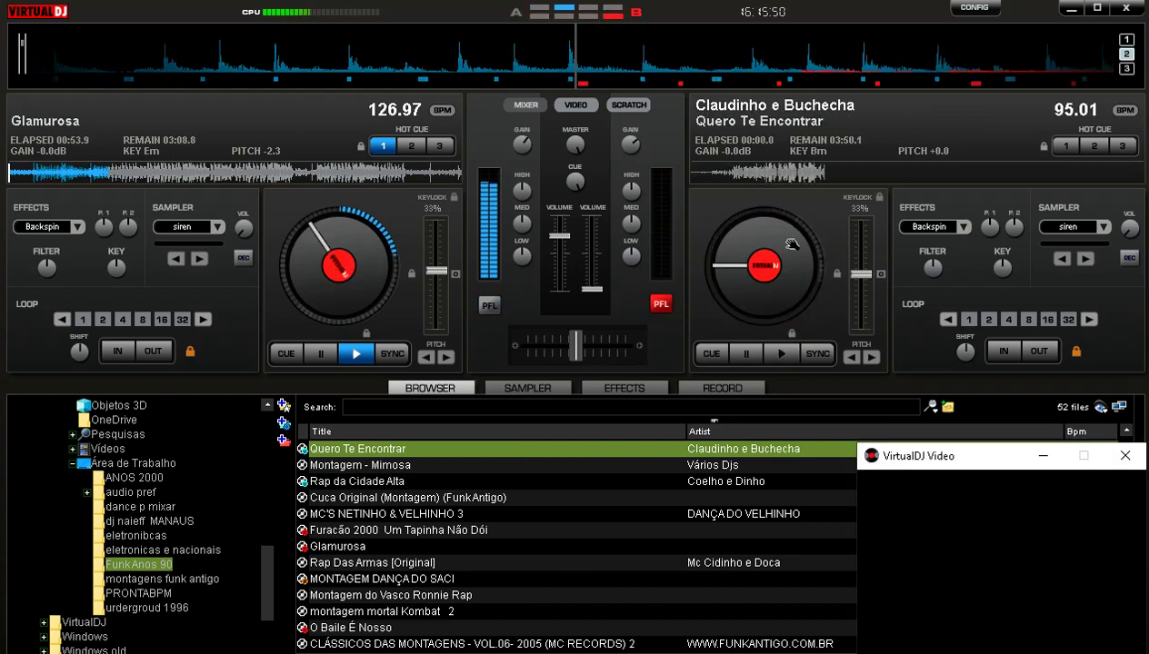
click(1125, 455)
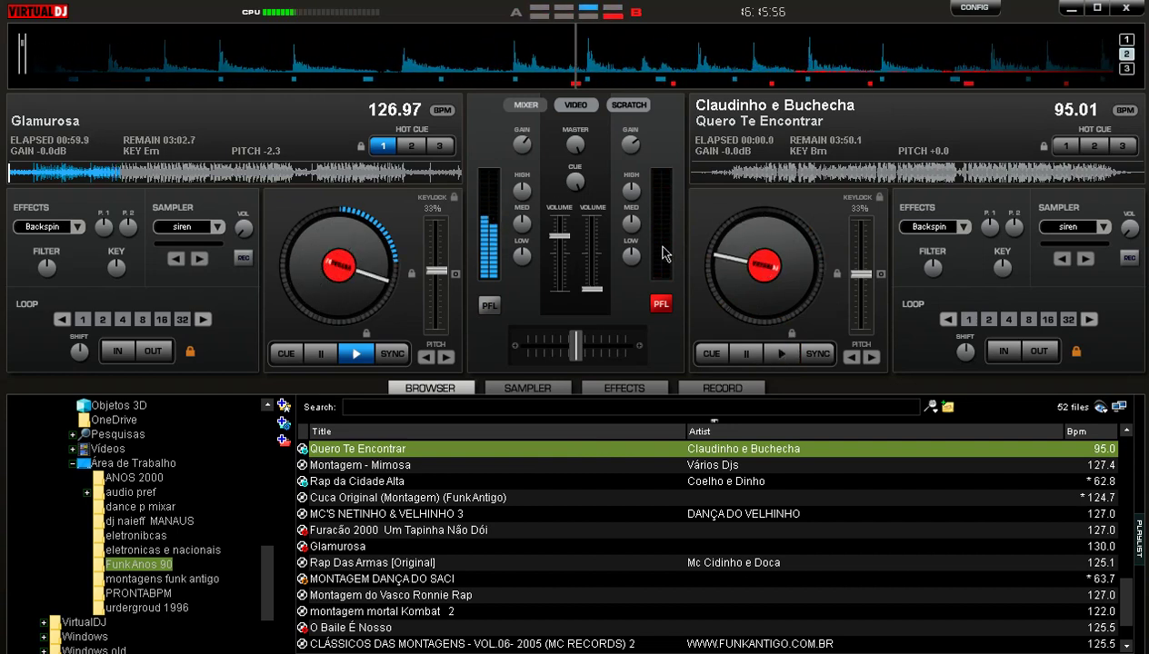
Set Cue 1 of "Quero Te Encontrar" at about 1.3 seconds on deck 2 and return deck 2's volume to minimum.
drag(592, 289, 594, 241)
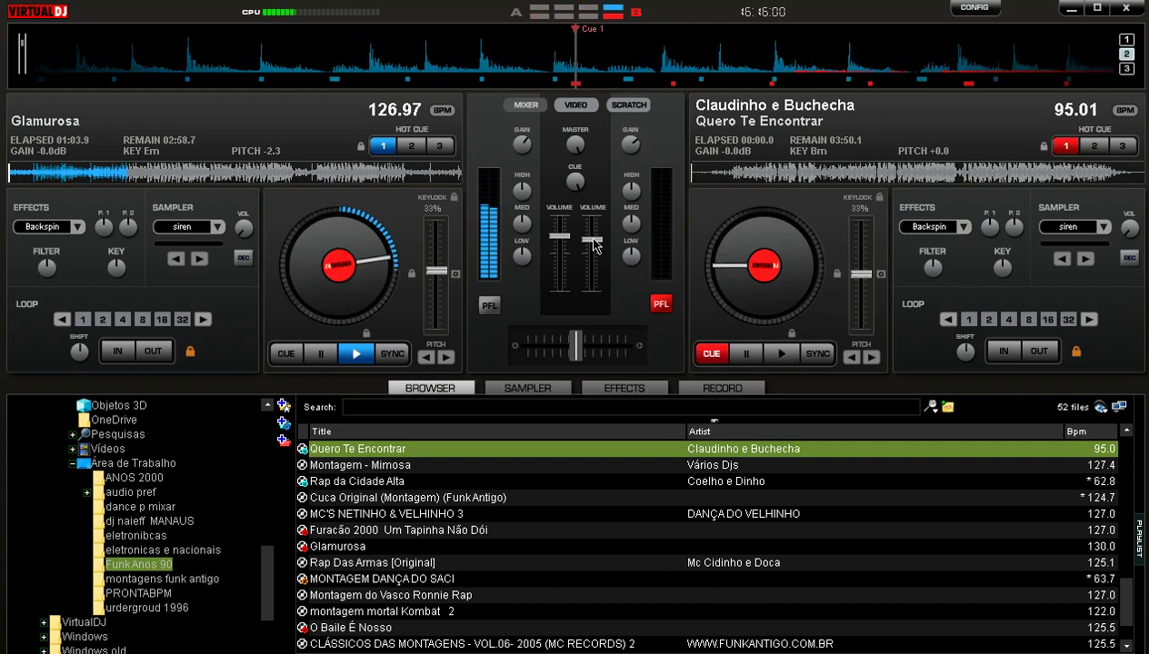
drag(592, 244, 593, 289)
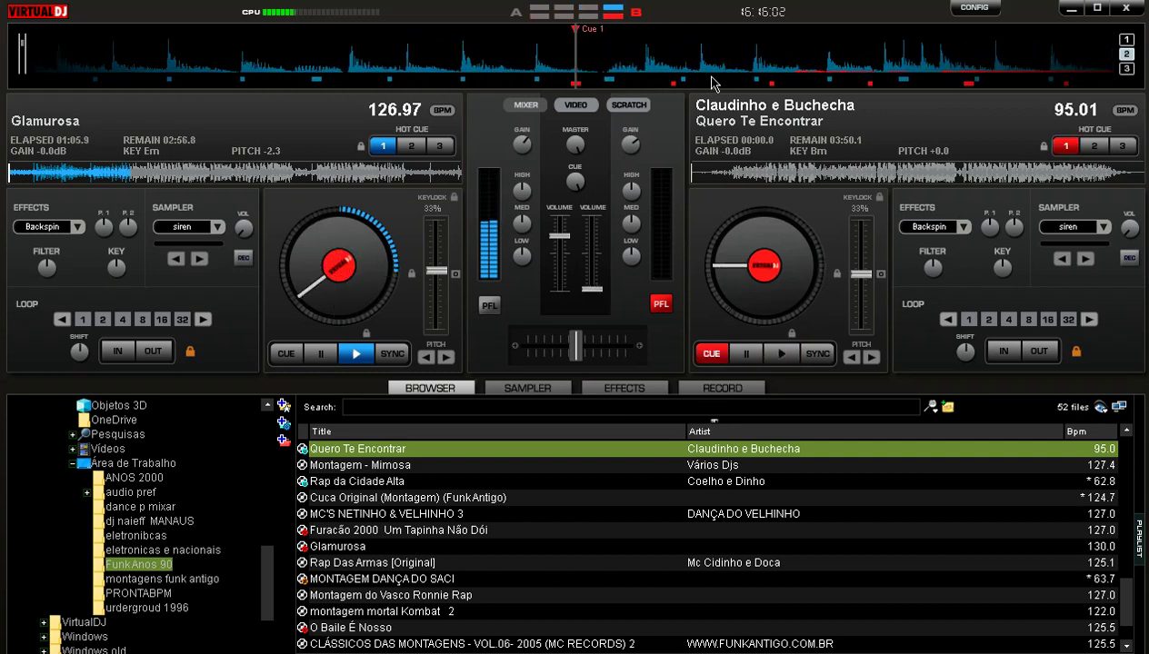
drag(841, 61, 706, 69)
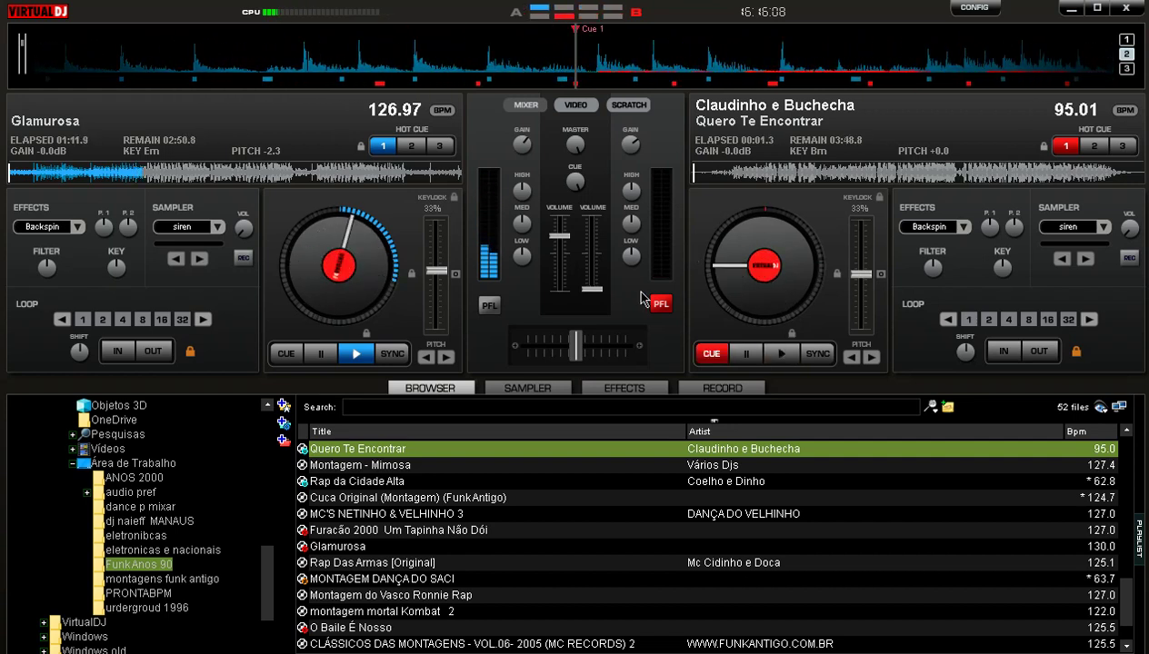
mouse_move(592, 289)
mouse_down()
mouse_move(604, 273)
mouse_move(598, 245)
mouse_move(593, 290)
mouse_up()
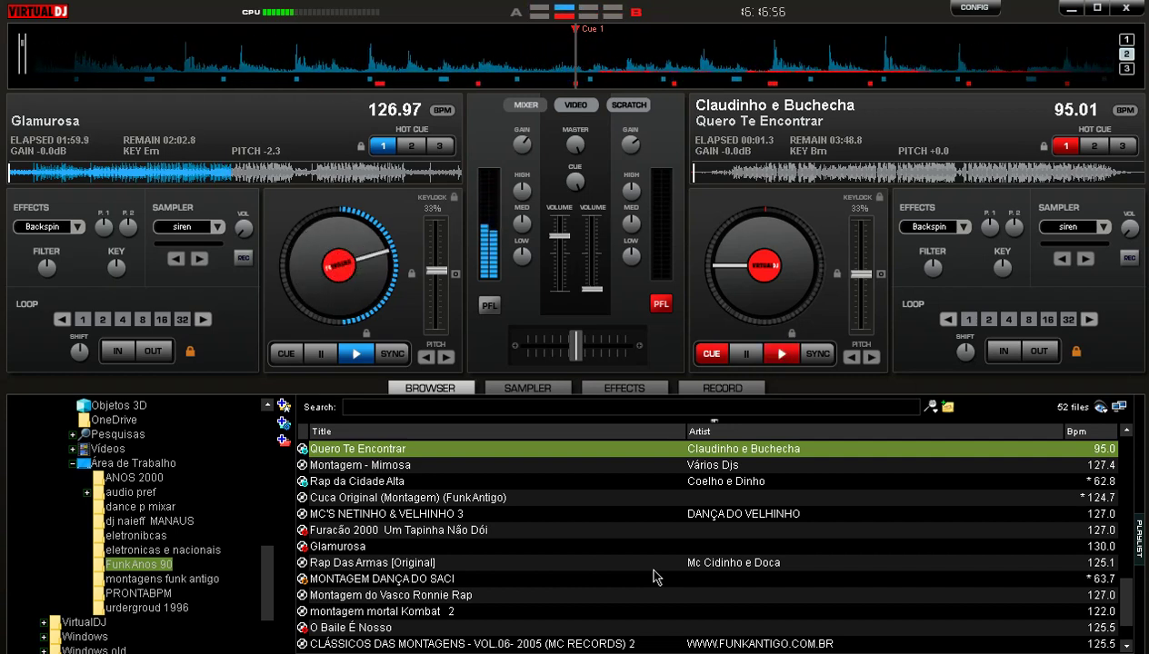
Switch the mix to "Quero Te Encontrar" by raising deck 2's volume to about 76%, cutting deck 1's to minimum and starting deck 2.
drag(592, 289, 611, 242)
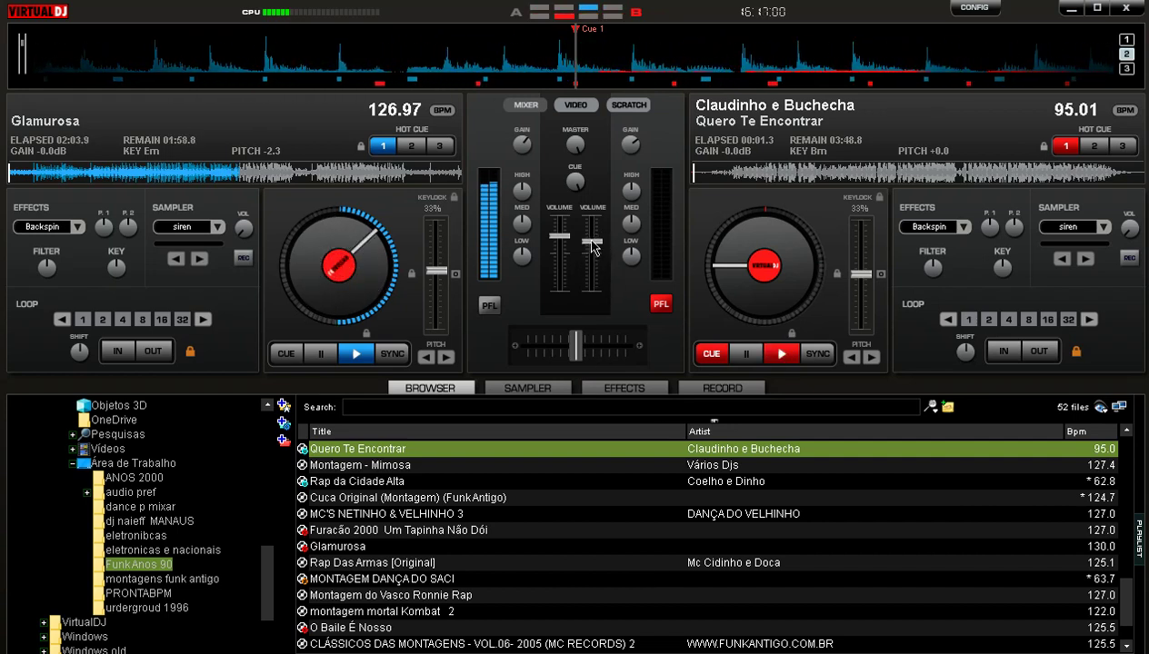
click(592, 236)
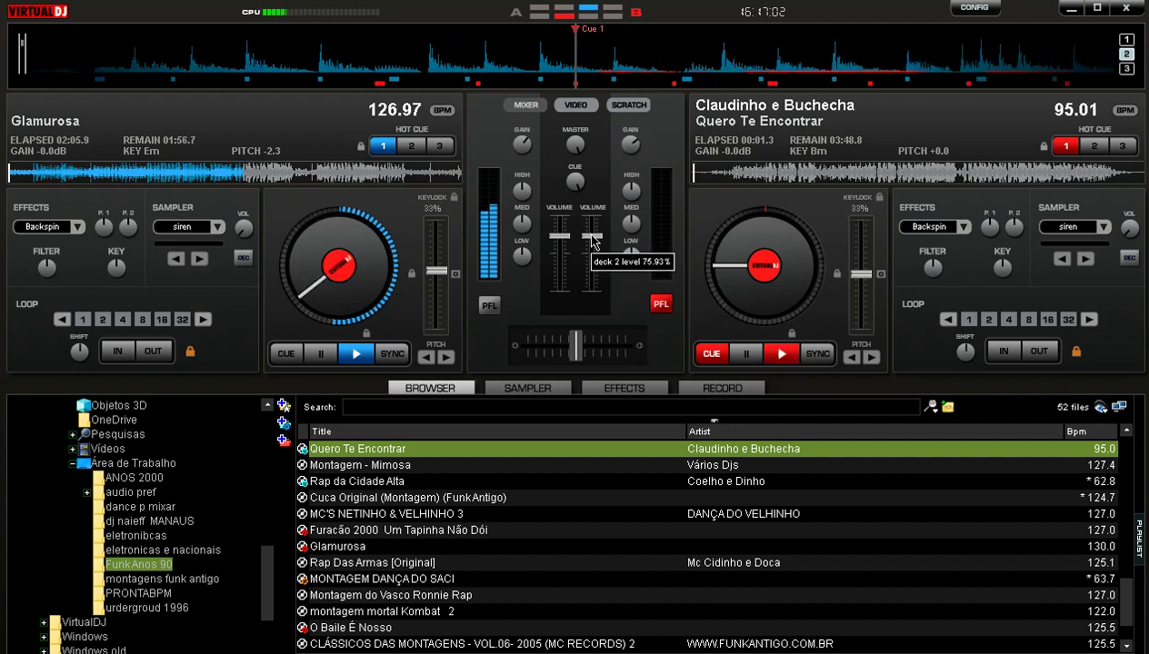
mouse_move(558, 238)
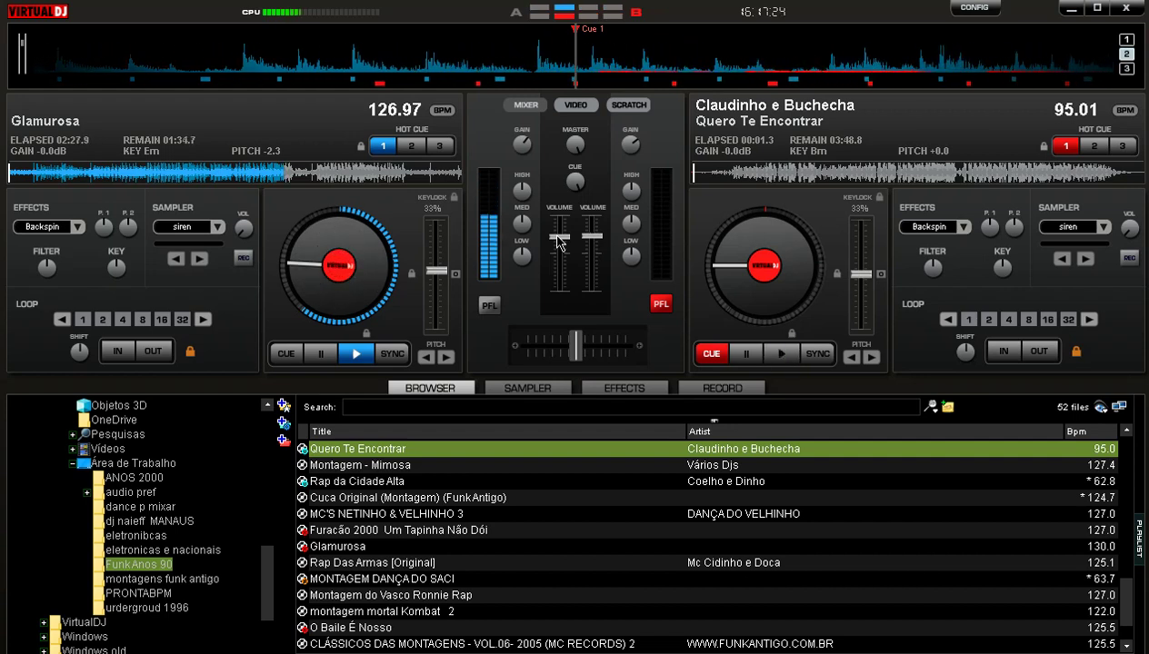
drag(559, 238, 559, 289)
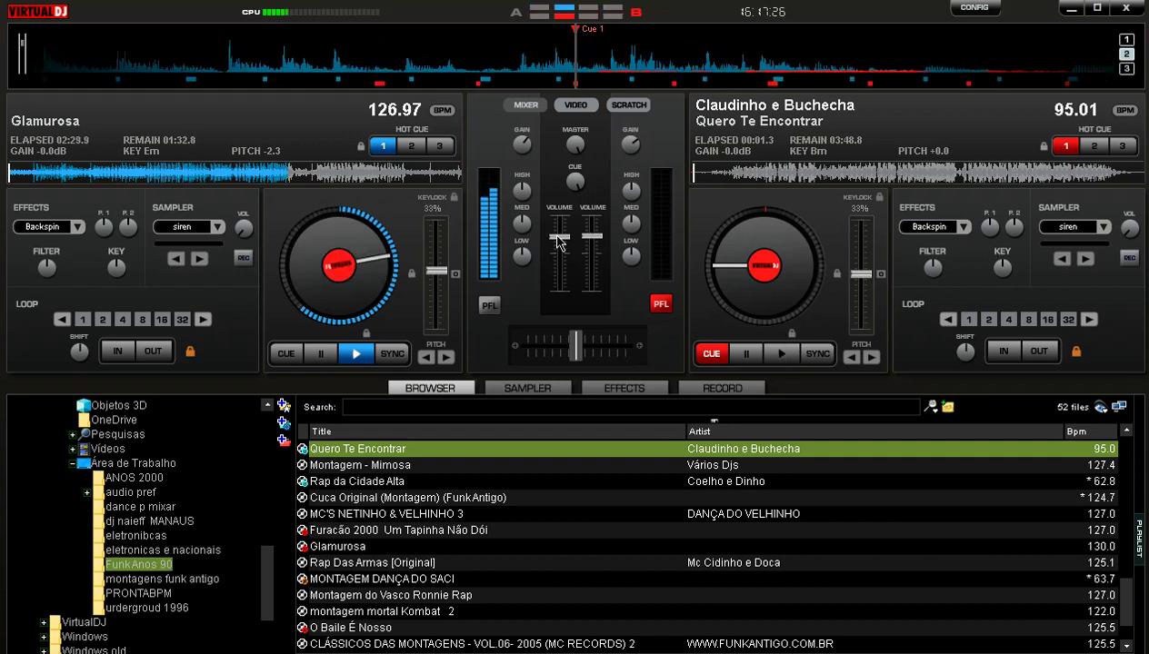
click(781, 354)
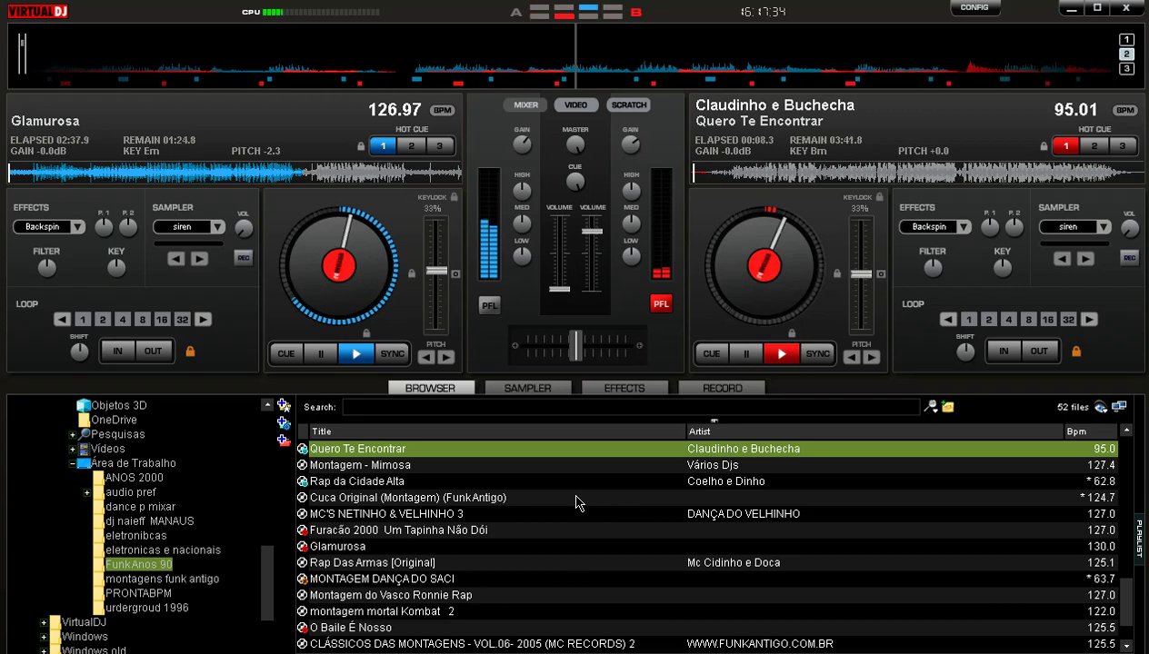
Load "Rap da Cidade Alta" by Coelho e Dinho from the FunkAnos 90 folder onto deck 1.
scroll(576, 504, down, 1)
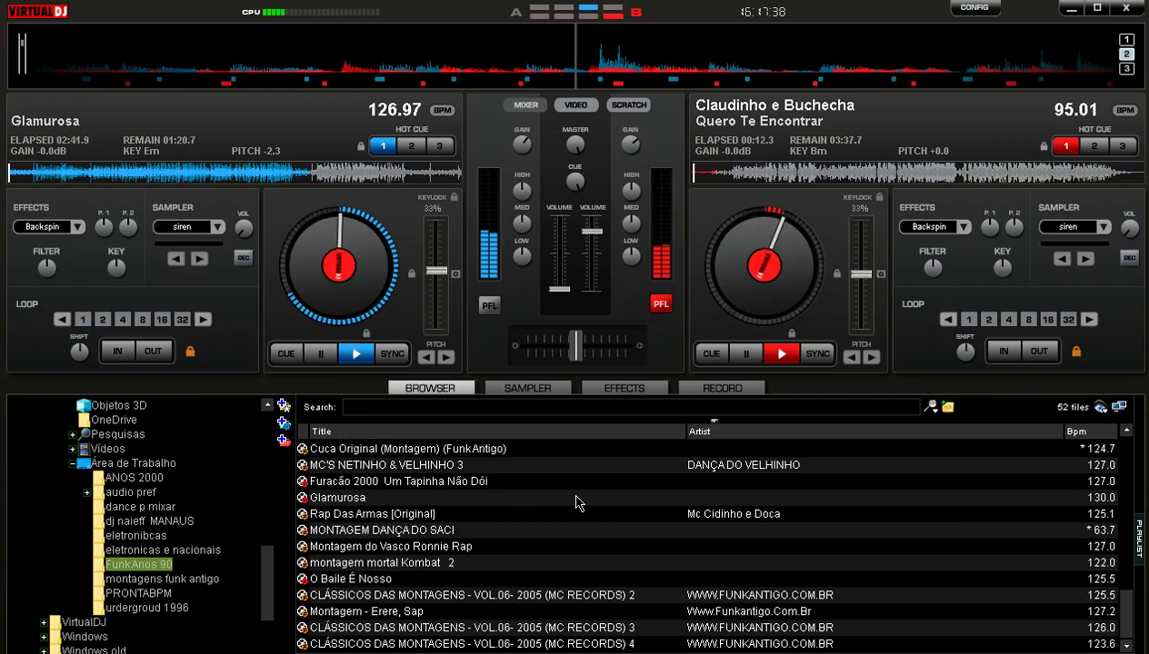
scroll(576, 504, up, 1)
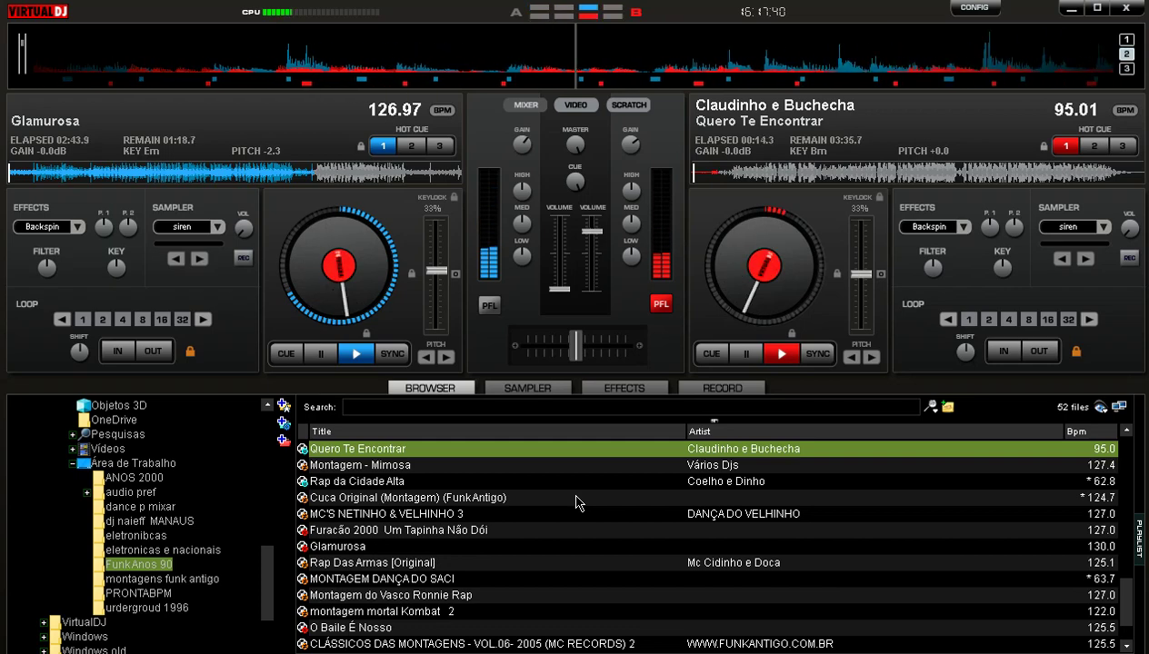
click(586, 482)
Set Cue 1 of "Rap da Cidade Alta" at about 1.0 second and raise deck 1's pitch to +12.2.
drag(322, 312, 323, 312)
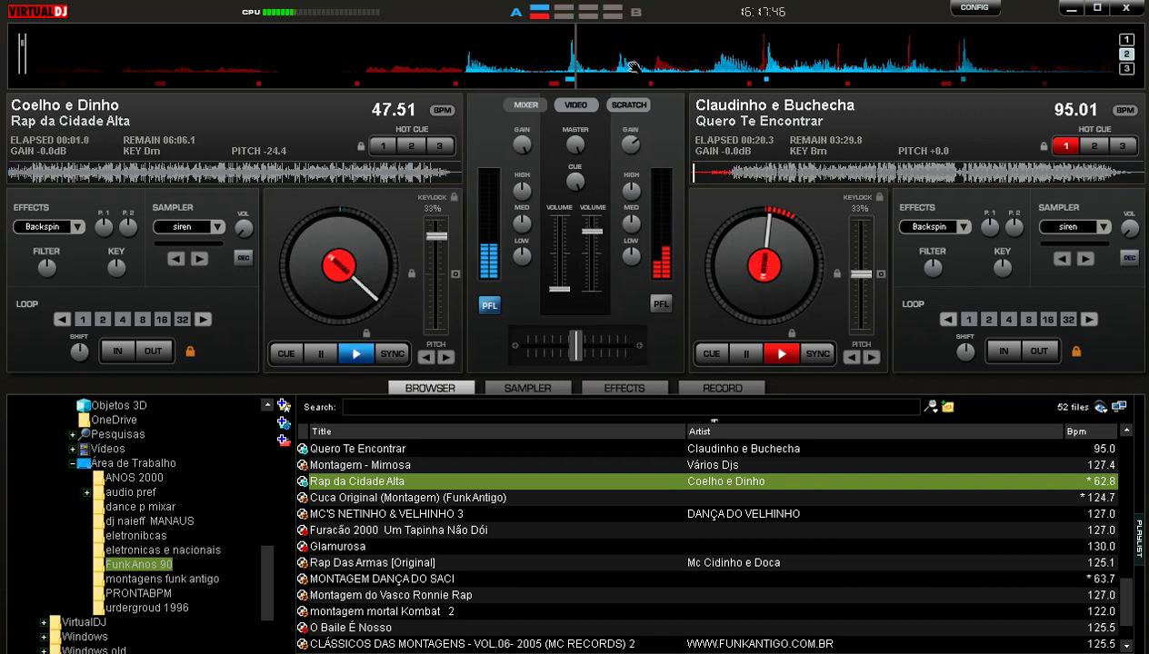
click(286, 354)
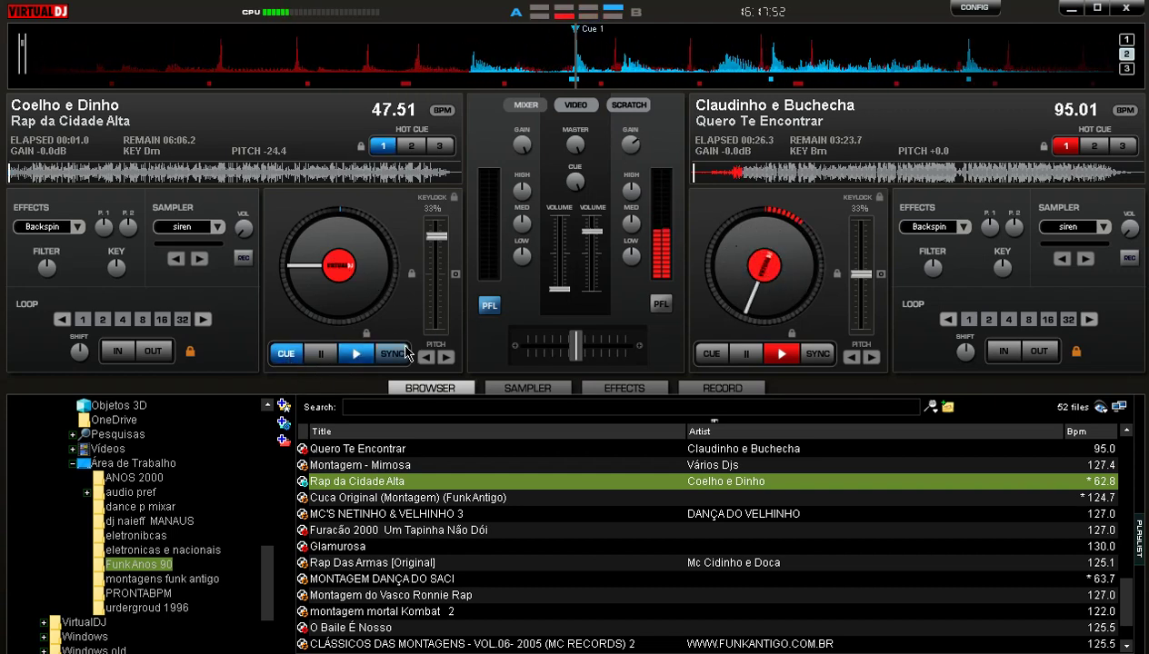
drag(437, 237, 450, 277)
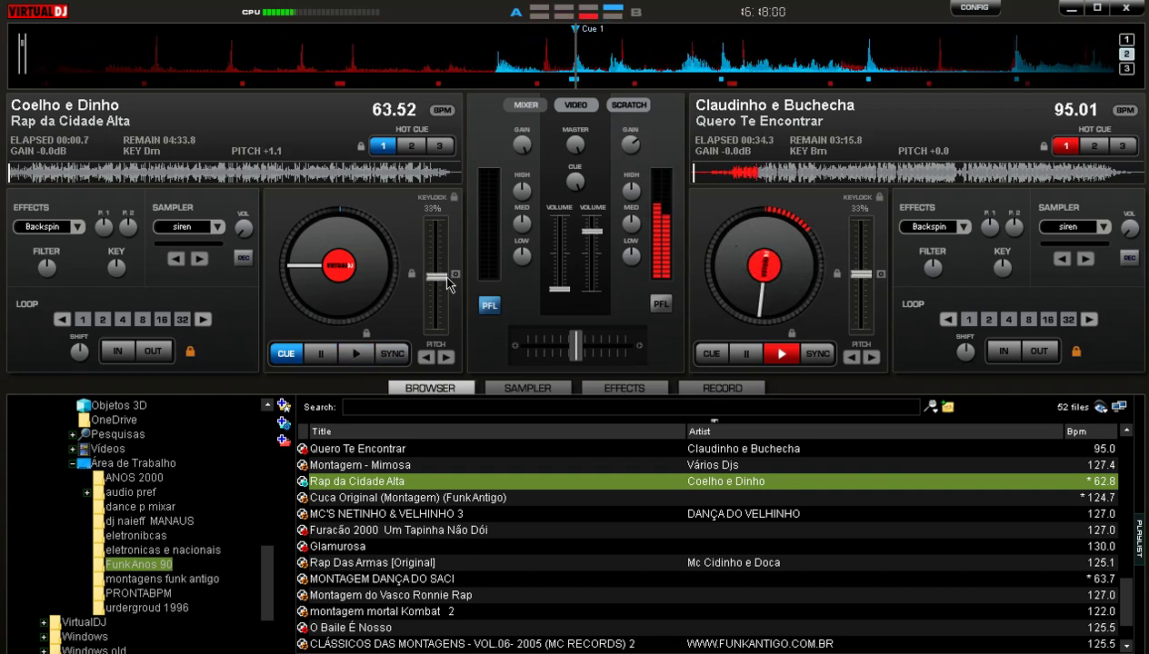
mouse_move(447, 284)
mouse_down()
mouse_move(450, 333)
mouse_move(451, 301)
mouse_up()
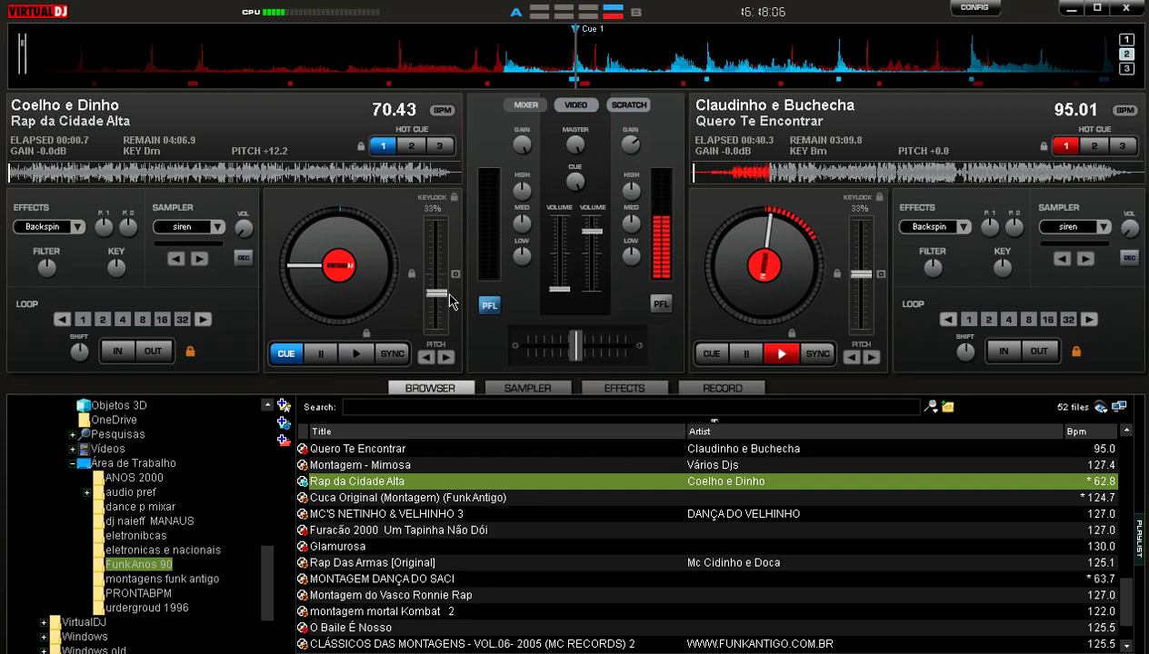
Look through the FunkAnos 90 track list for a following song and select "Cuca Original (Montagem) (FunkAntigo)".
scroll(361, 530, down, 1)
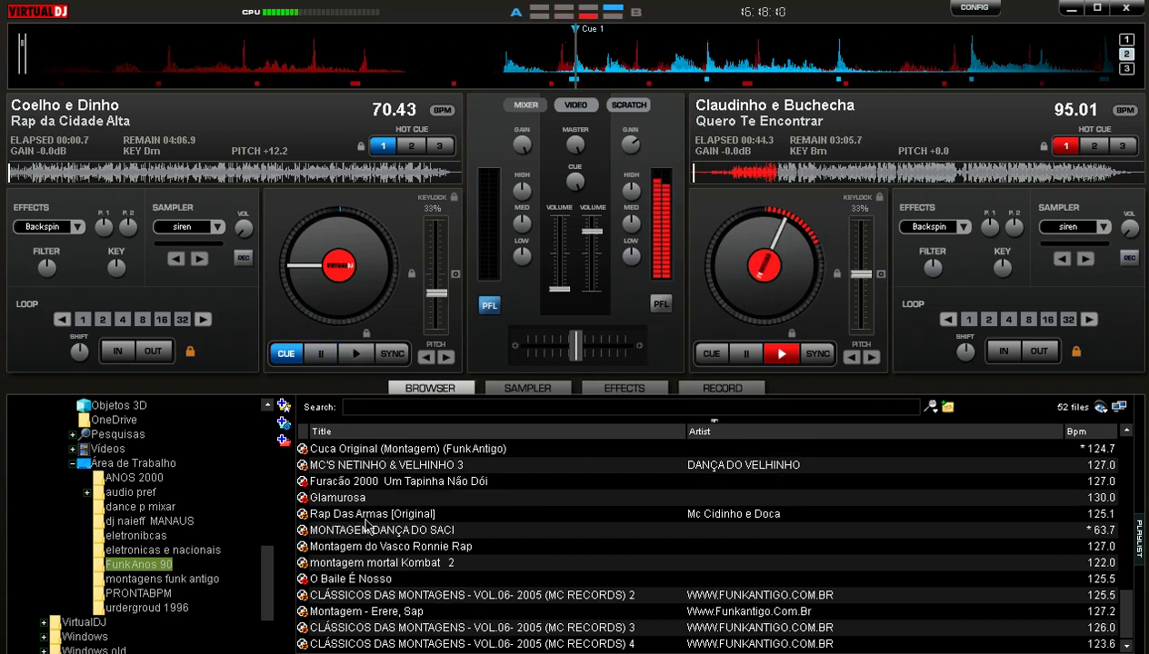
scroll(371, 532, up, 3)
scroll(380, 538, up, 4)
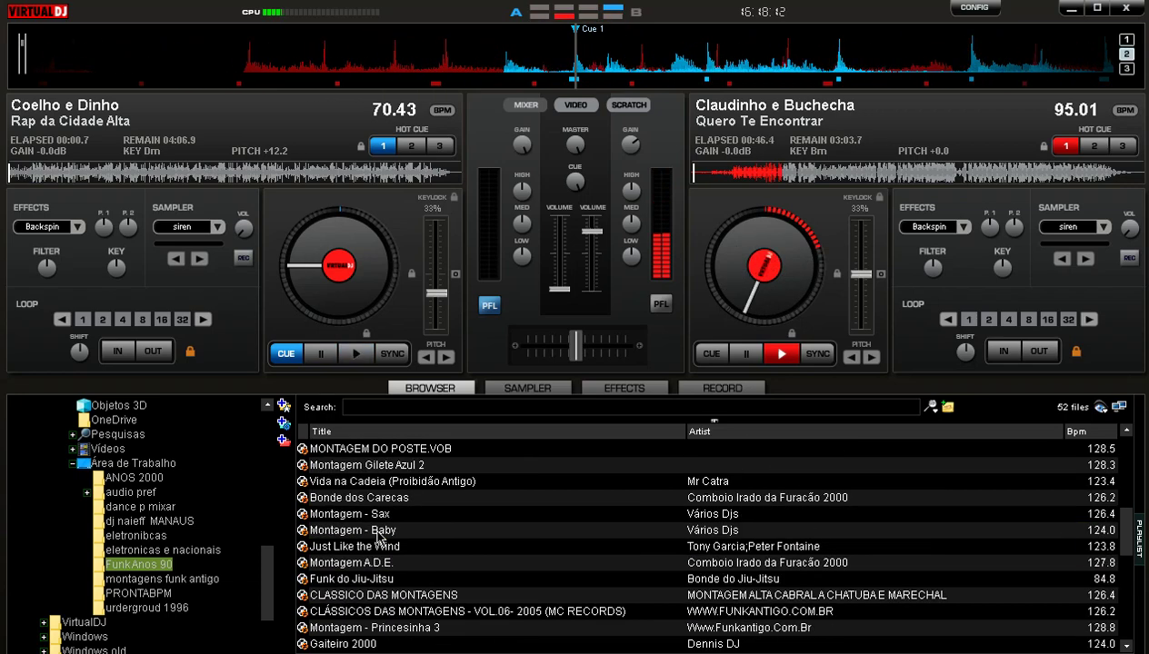
scroll(380, 538, up, 3)
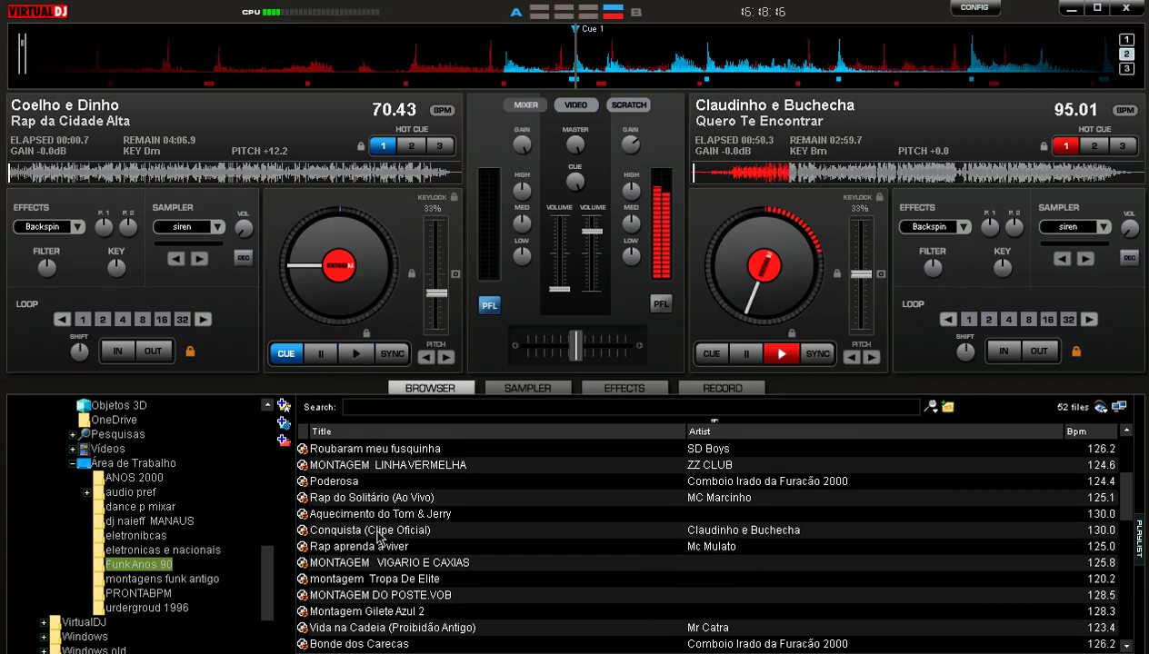
scroll(380, 538, up, 3)
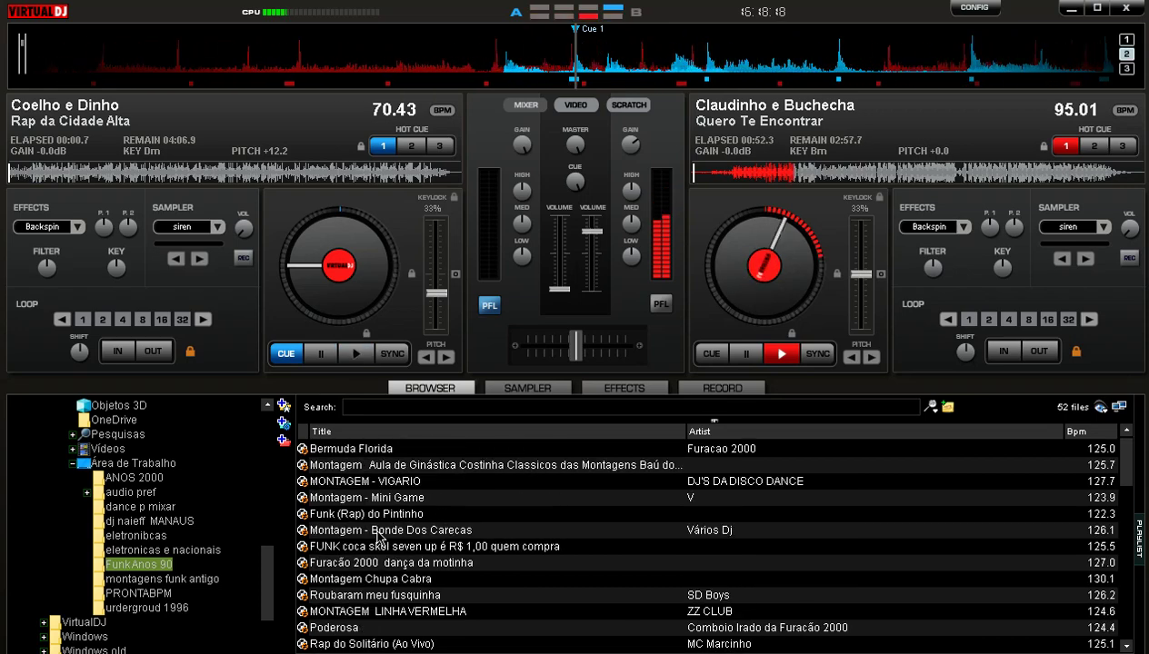
scroll(380, 538, down, 3)
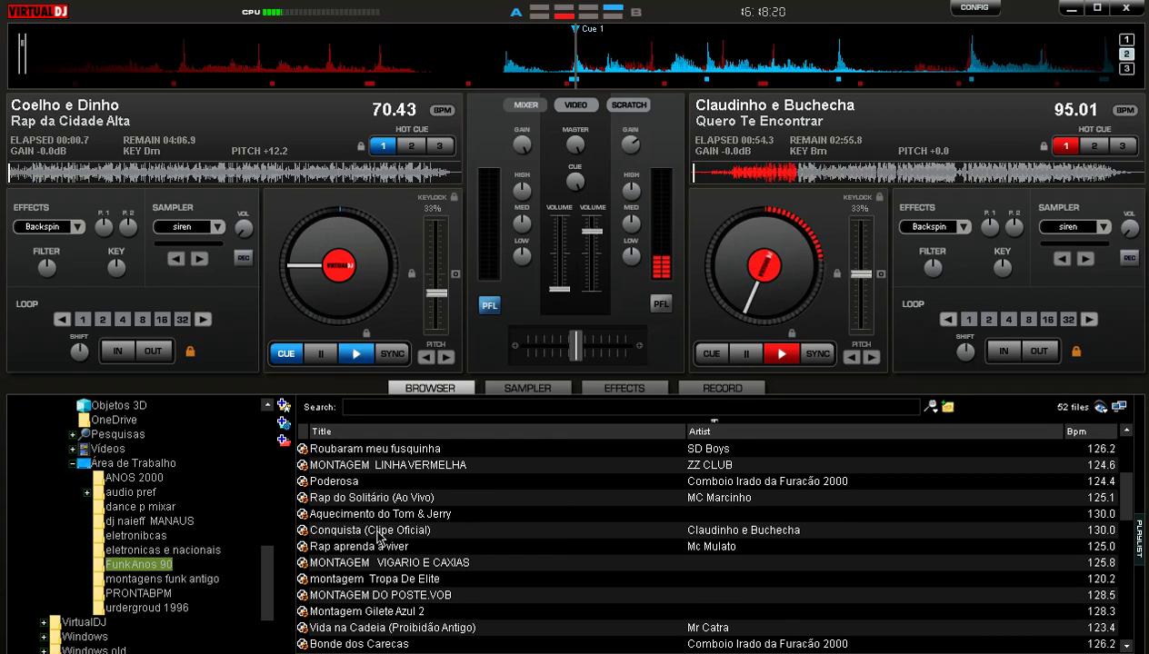
scroll(379, 538, down, 3)
scroll(380, 538, down, 2)
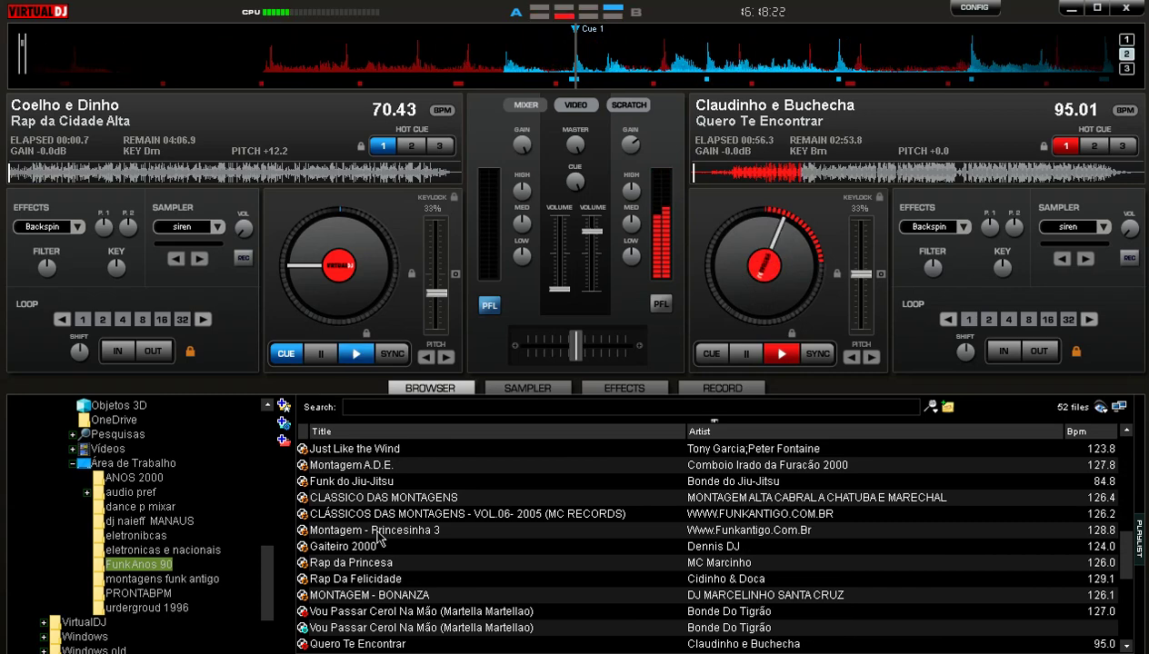
scroll(380, 538, down, 2)
scroll(380, 538, up, 1)
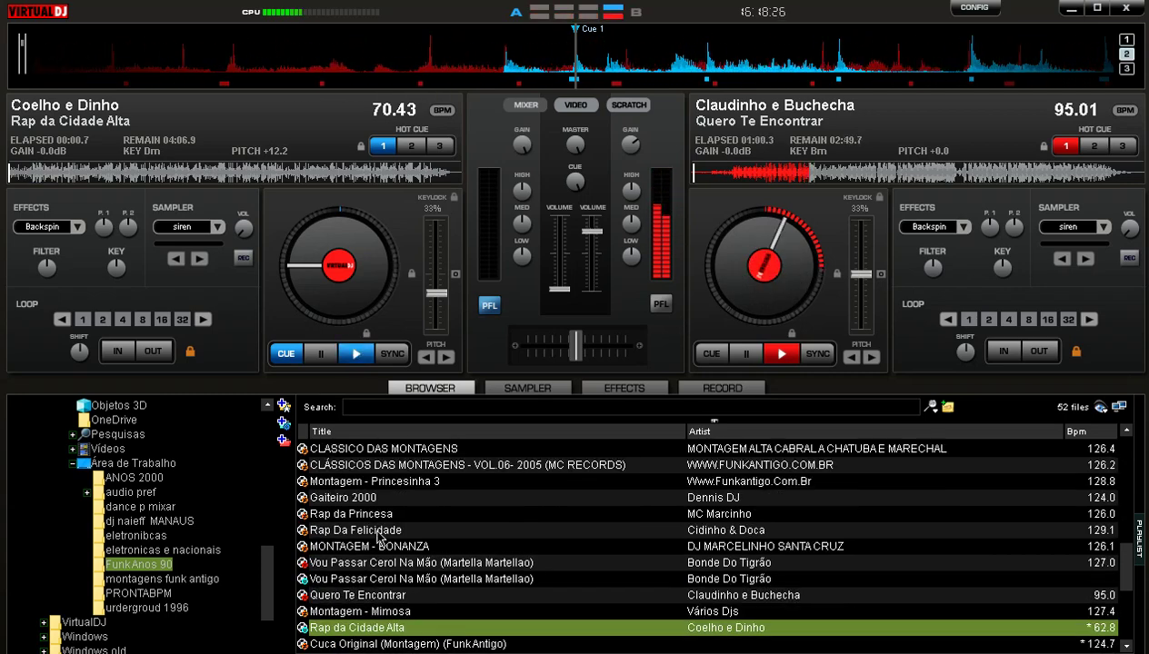
scroll(380, 538, down, 1)
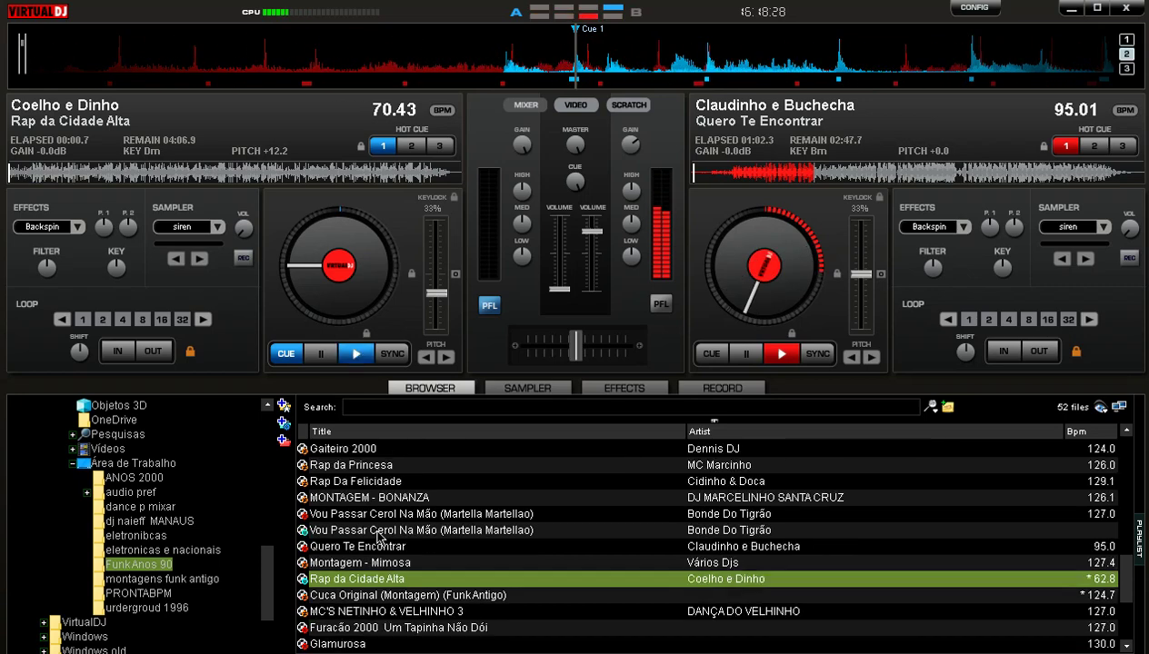
scroll(380, 538, down, 1)
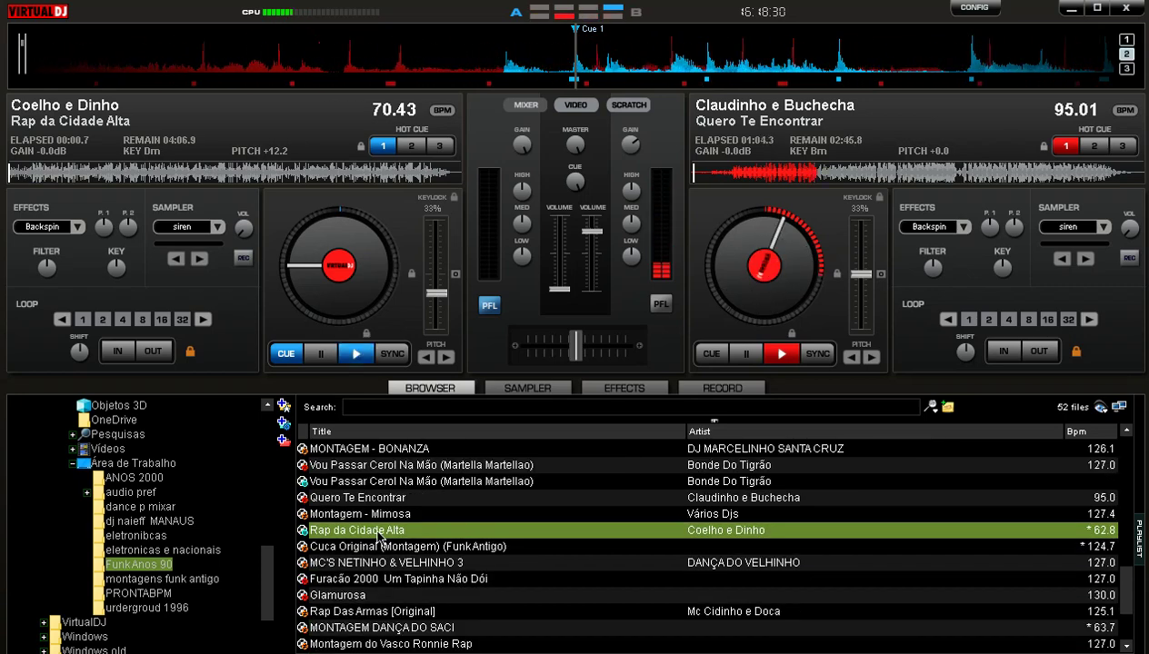
scroll(380, 538, down, 2)
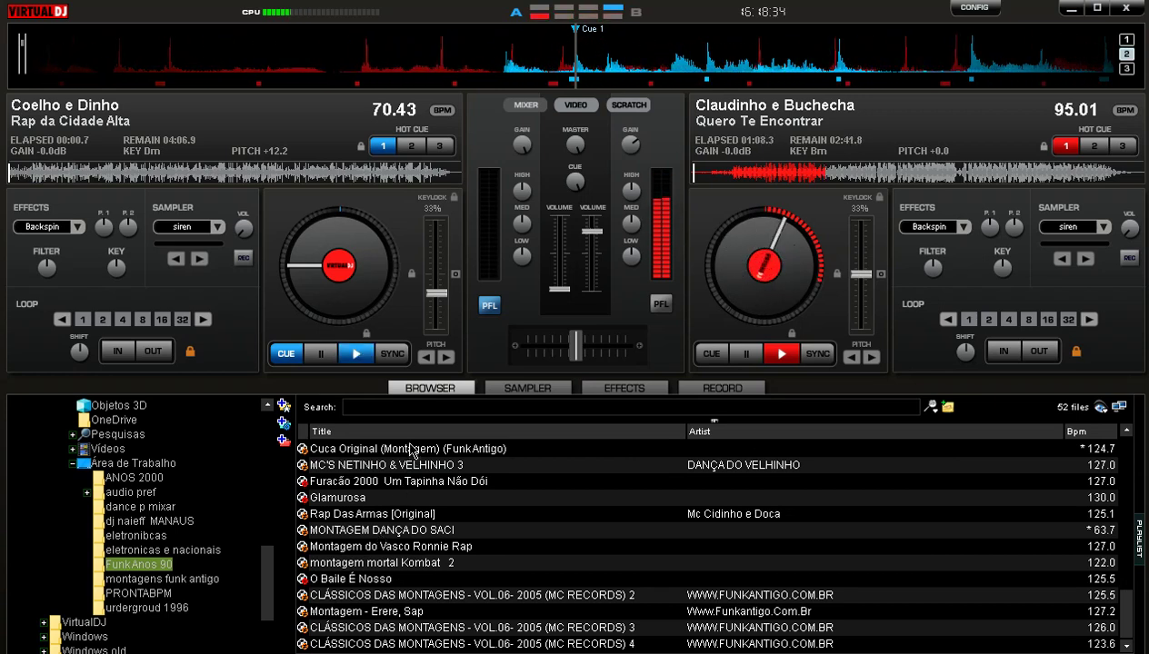
click(417, 449)
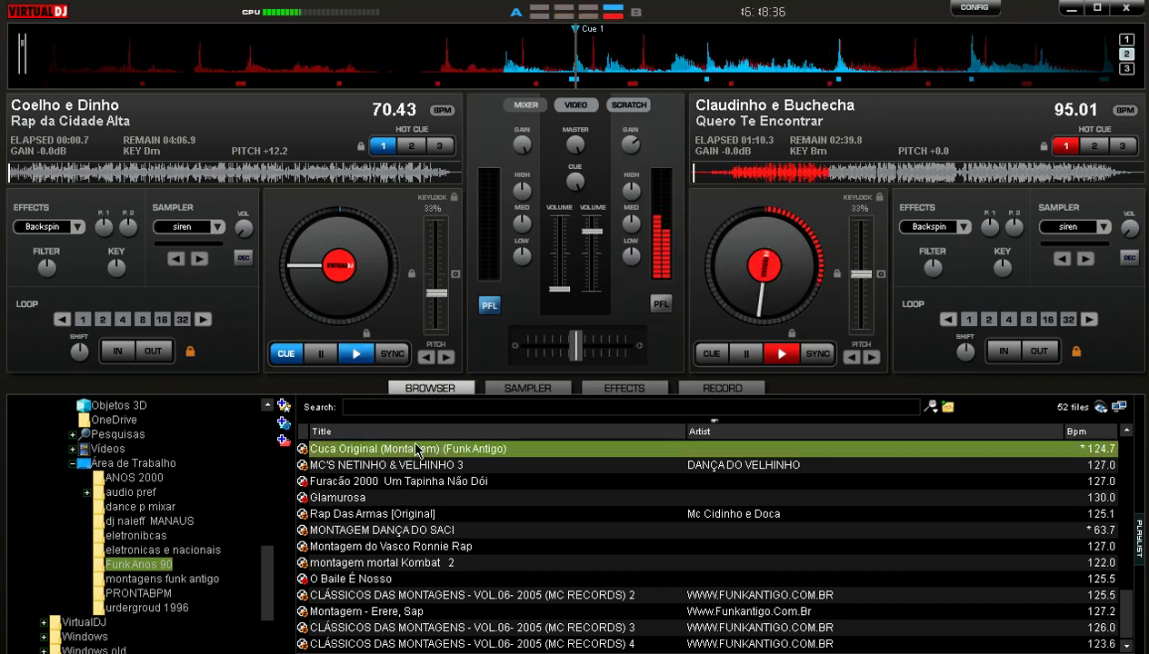
Set deck 1's pitch to +7.5 and raise its volume to roughly the level of deck 2's, lowering deck 2's slightly.
drag(440, 294, 443, 288)
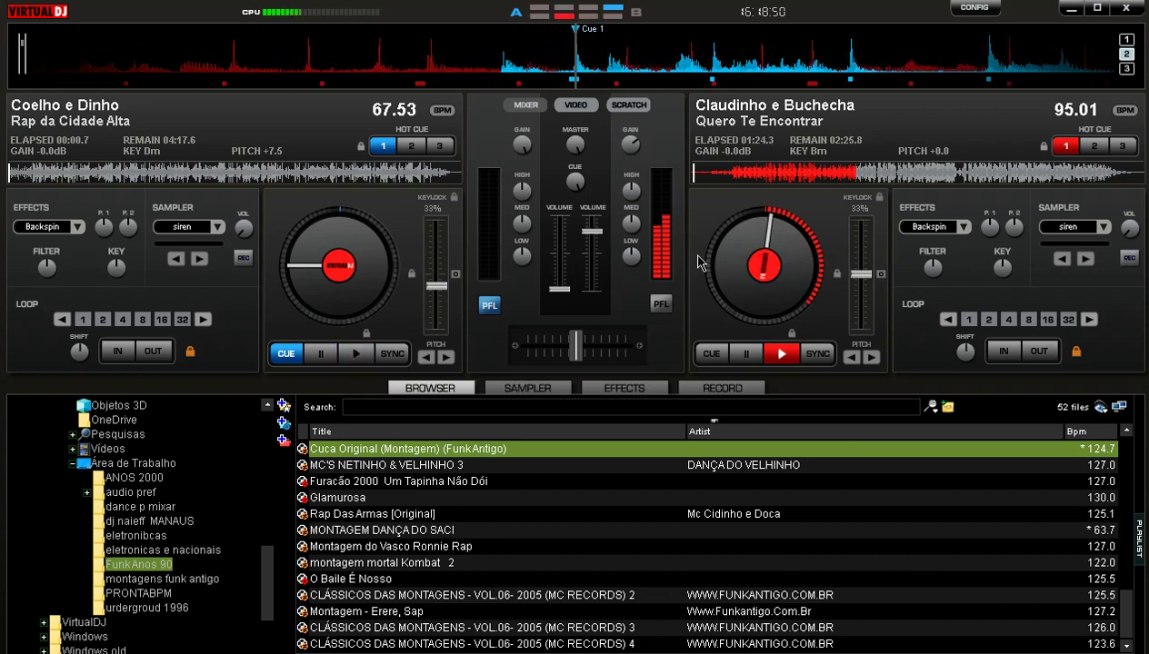
drag(560, 289, 561, 244)
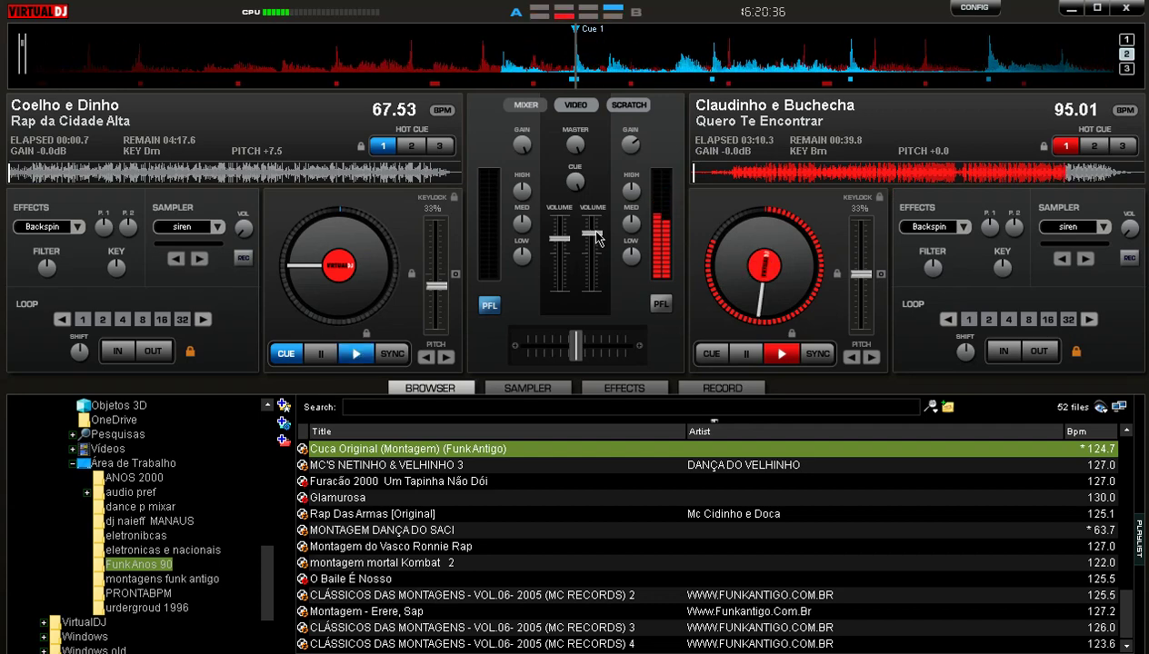
drag(597, 239, 597, 240)
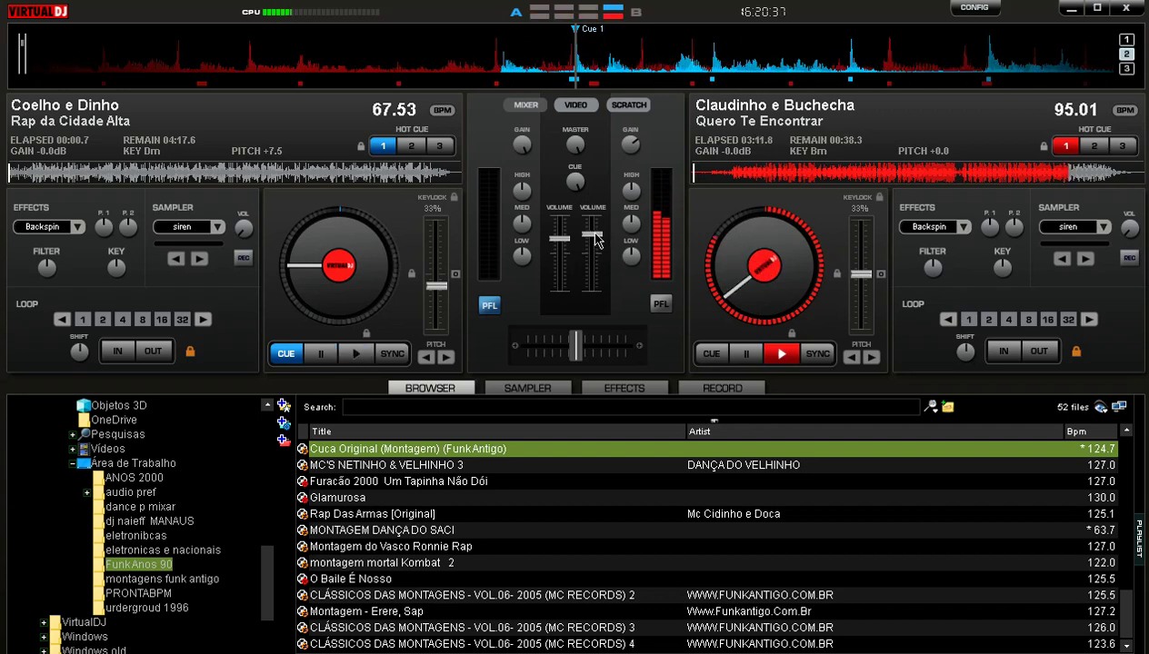
Switch the mix to "Rap da Cidade Alta" with the Backspin effect on deck 2, then cut deck 2's volume to minimum.
click(623, 388)
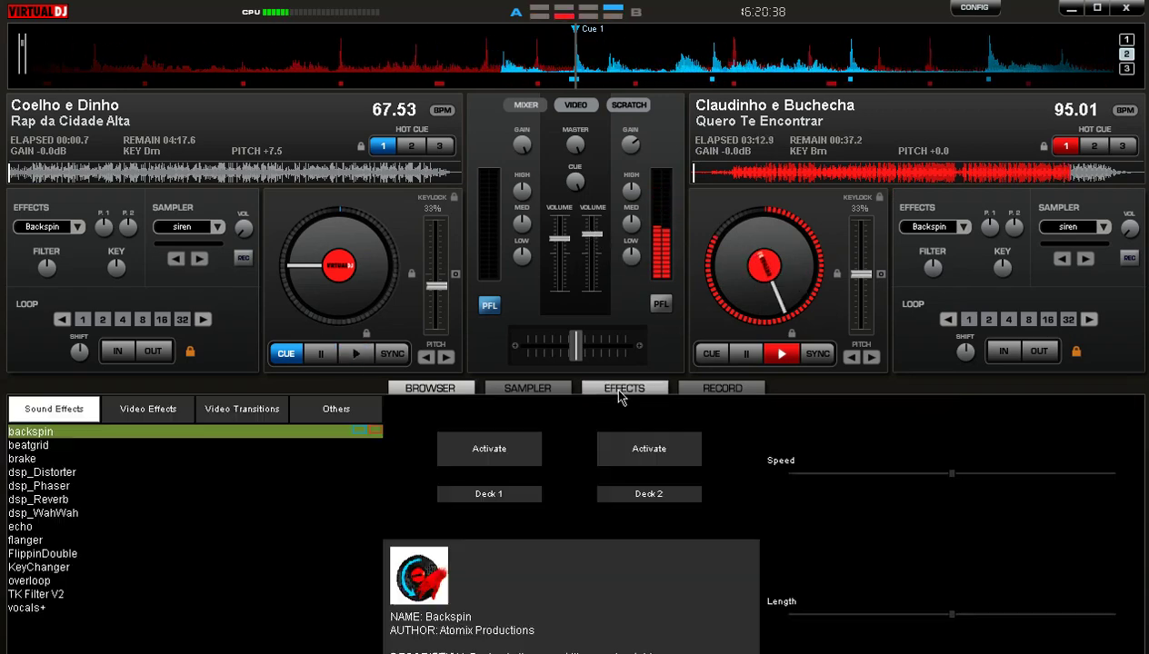
click(655, 453)
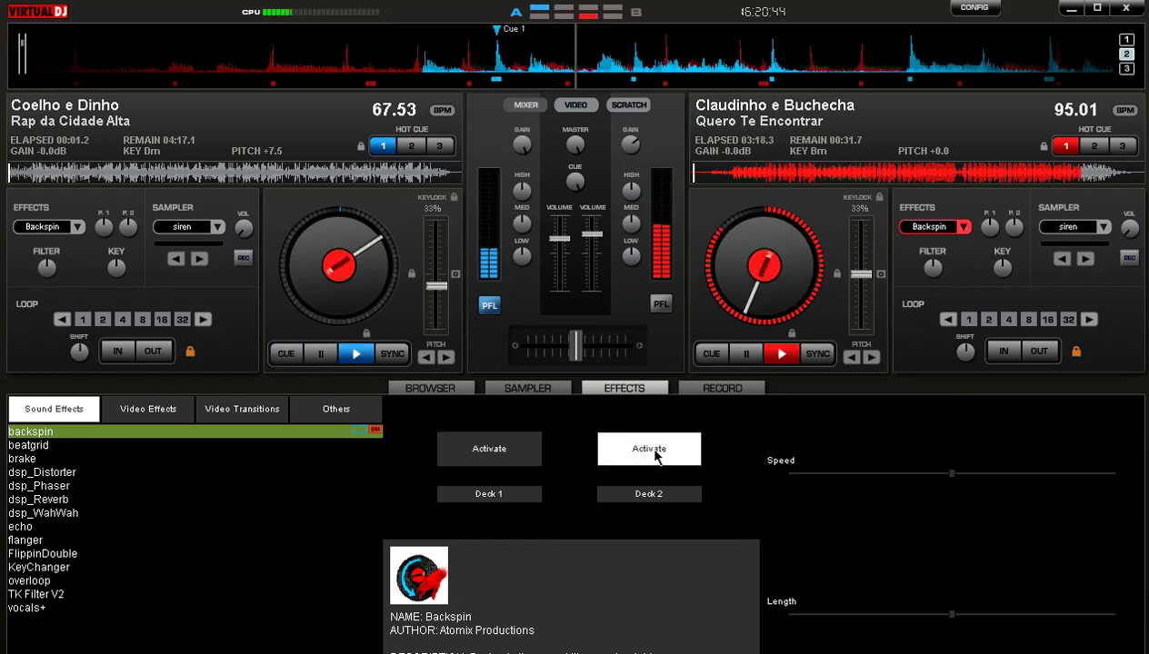
drag(595, 252, 592, 291)
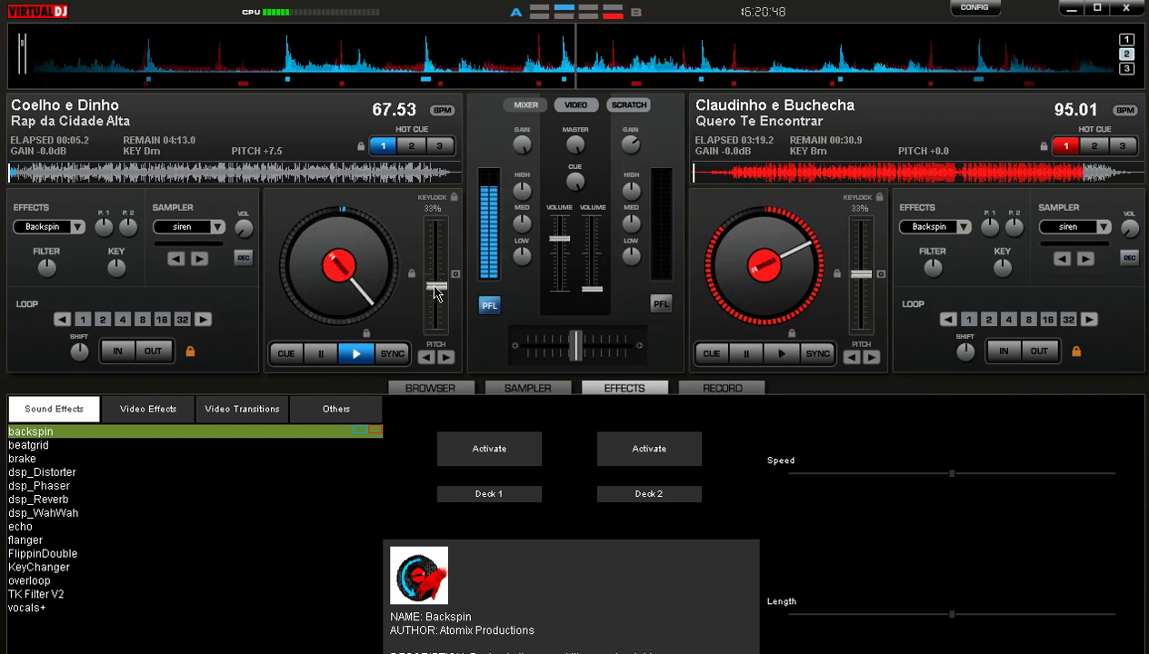
Slow down the playing "Rap da Cidade Alta" by lowering deck 1's pitch to +5.2.
drag(435, 291, 436, 288)
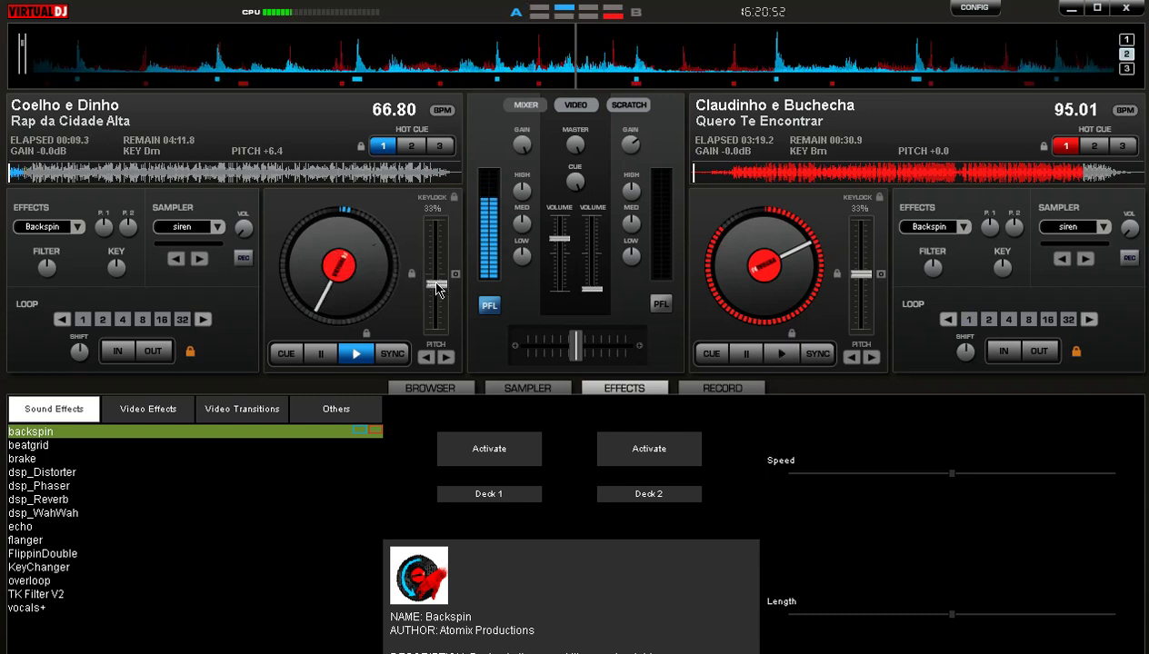
drag(437, 289, 438, 286)
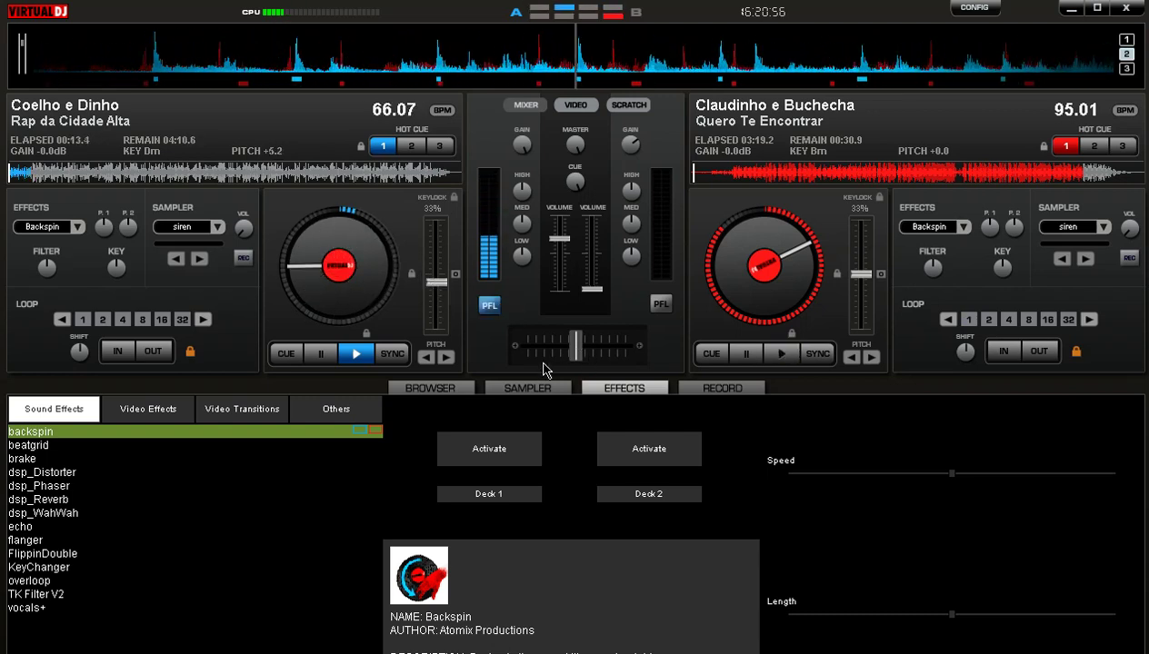
Load "Rap aprenda a viver" by Mc Mulato onto deck 2 and set its Cue 1 at about 0.3 seconds.
click(449, 389)
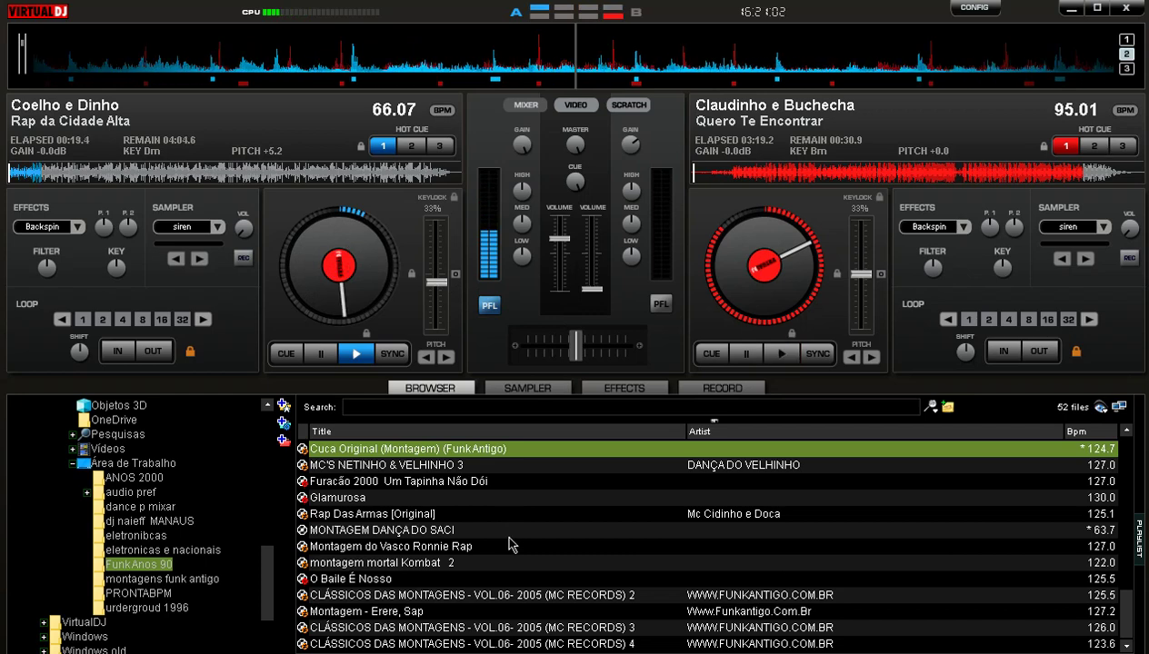
scroll(510, 582, up, 3)
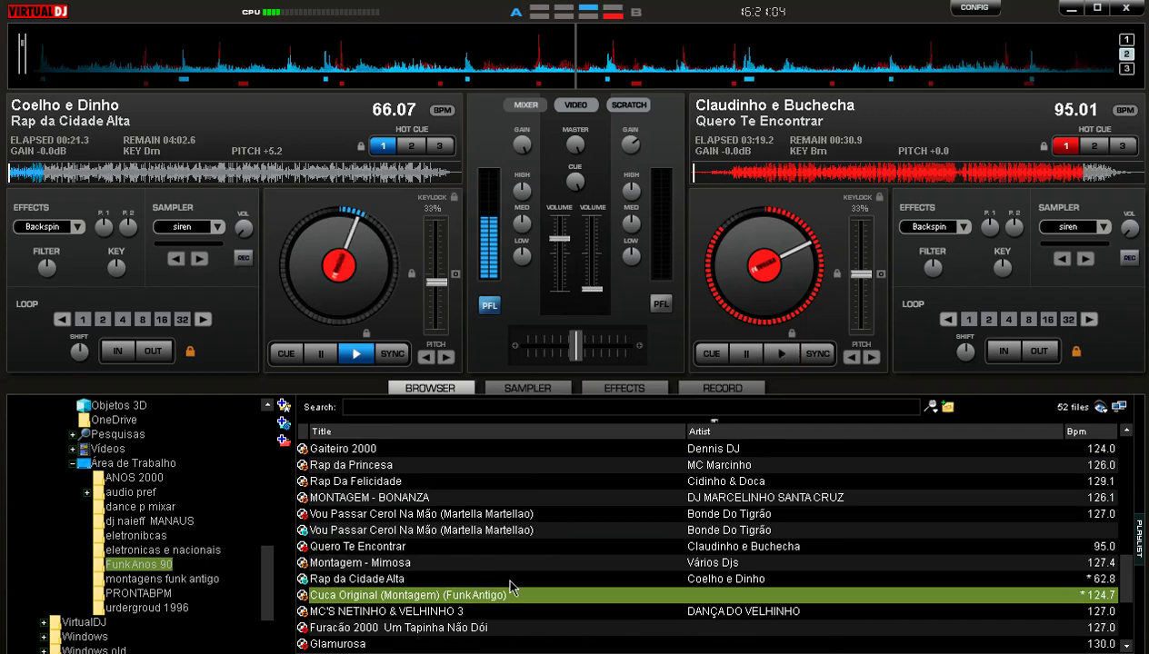
scroll(511, 588, up, 2)
scroll(511, 588, up, 3)
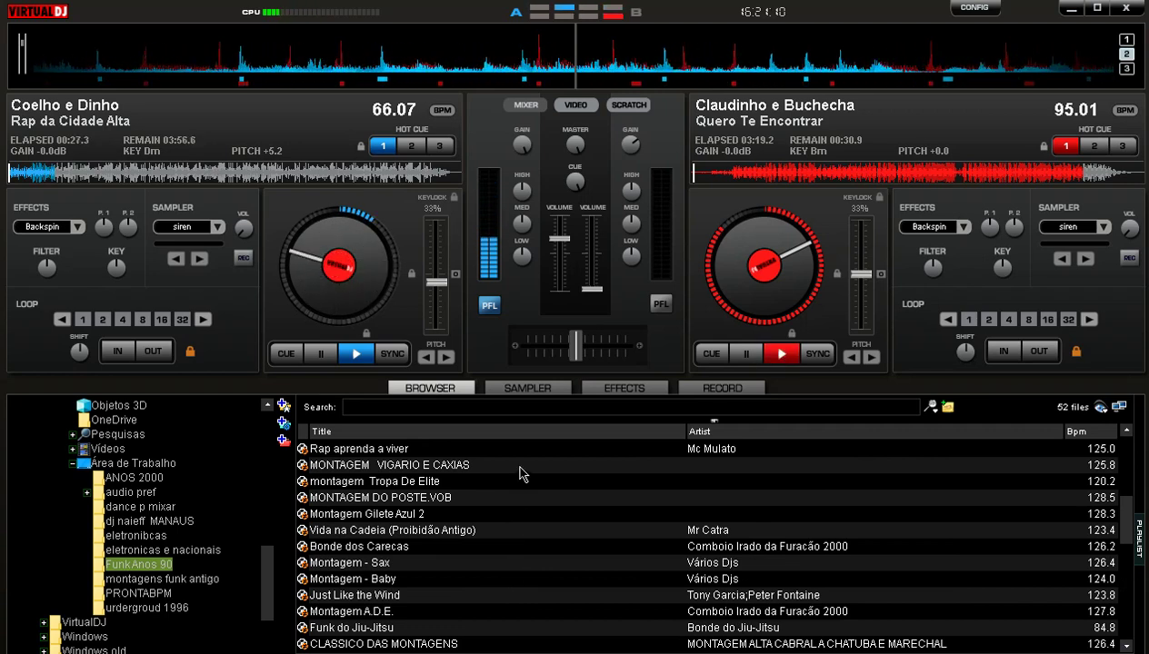
drag(524, 449, 823, 293)
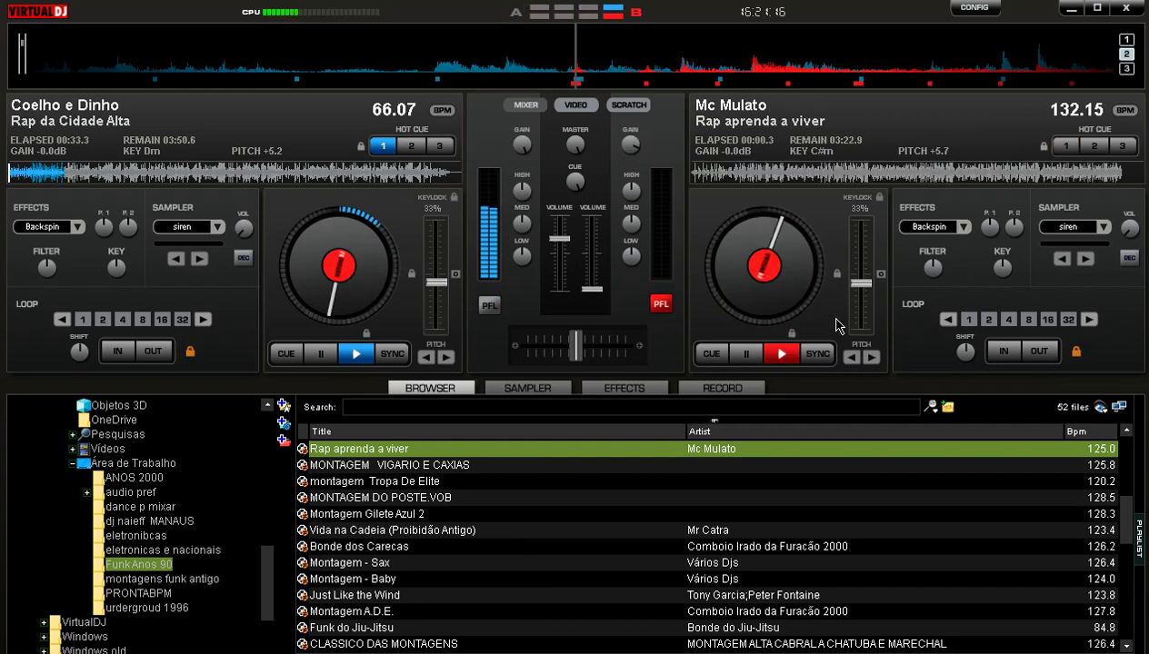
click(712, 356)
click(713, 355)
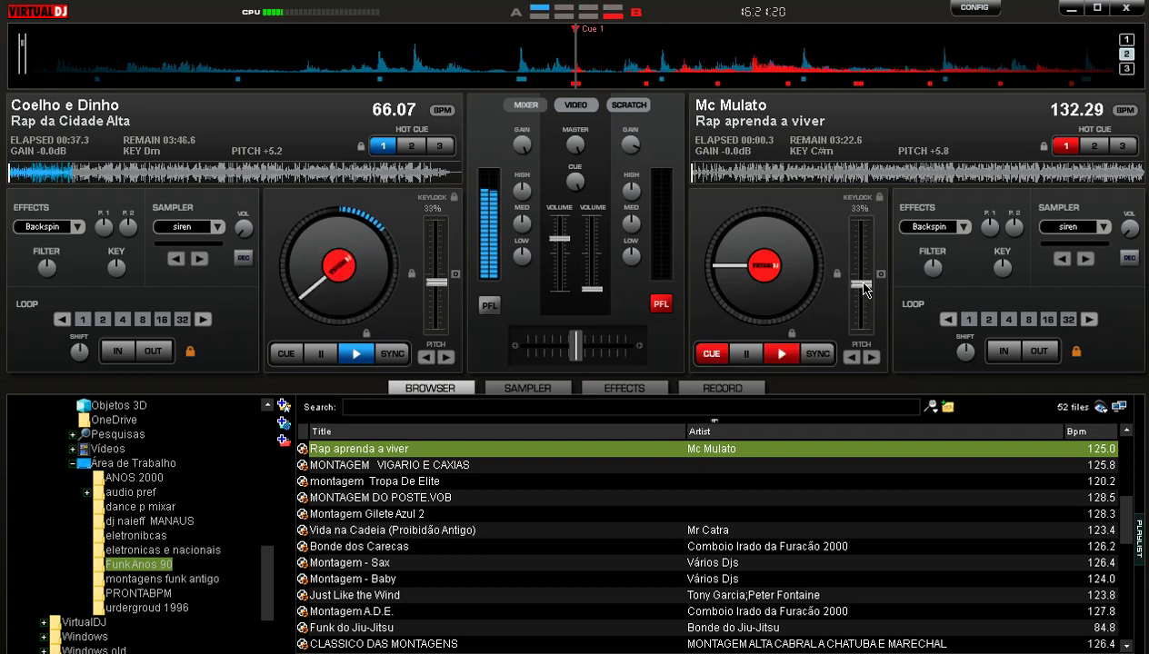
Set deck 2's pitch to +2.3 and raise its volume to roughly the level of deck 1's.
drag(864, 289, 866, 286)
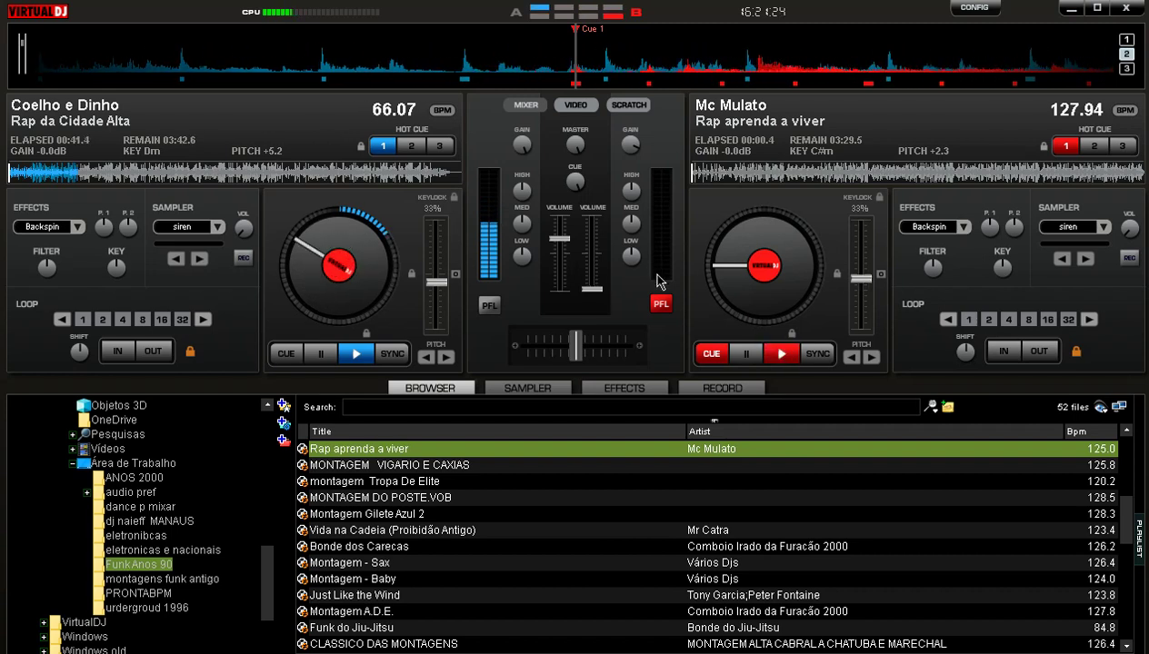
drag(591, 288, 599, 245)
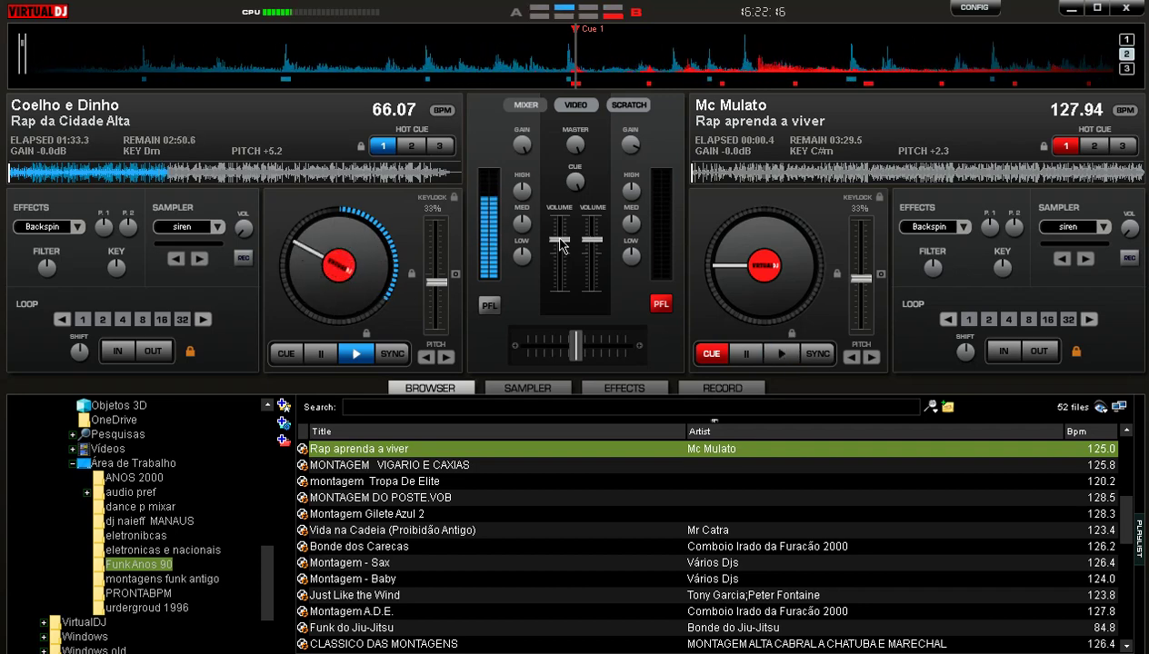
Switch the mix to "Rap aprenda a viver" with the Backspin effect on deck 1, then cut deck 1's volume to minimum.
click(621, 388)
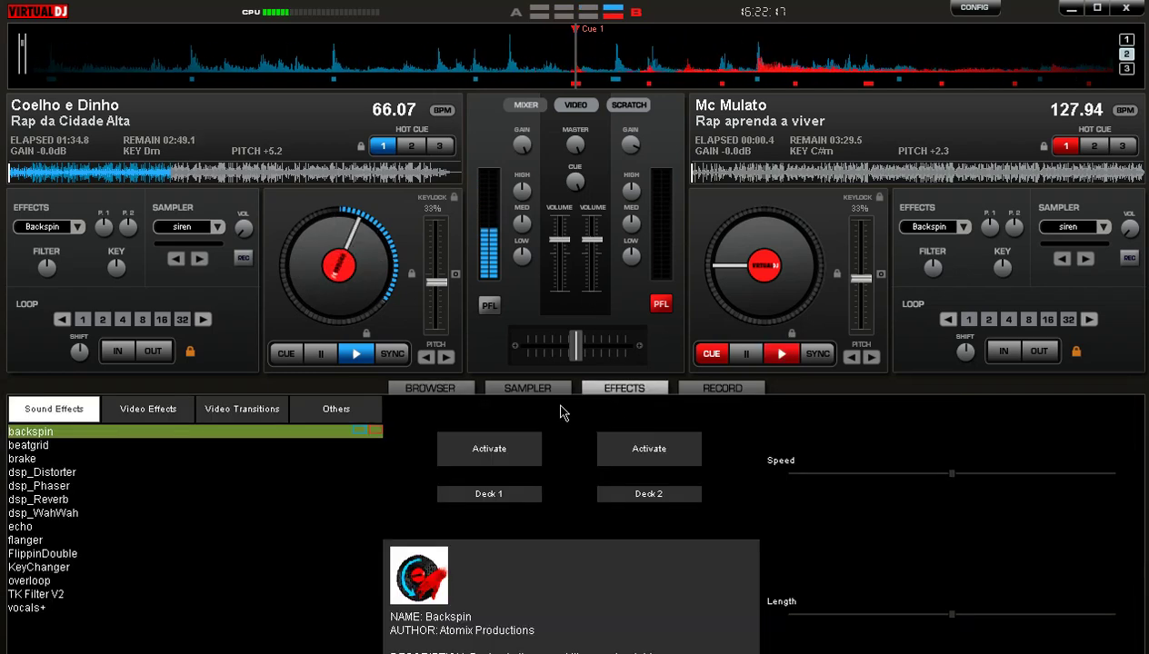
click(498, 452)
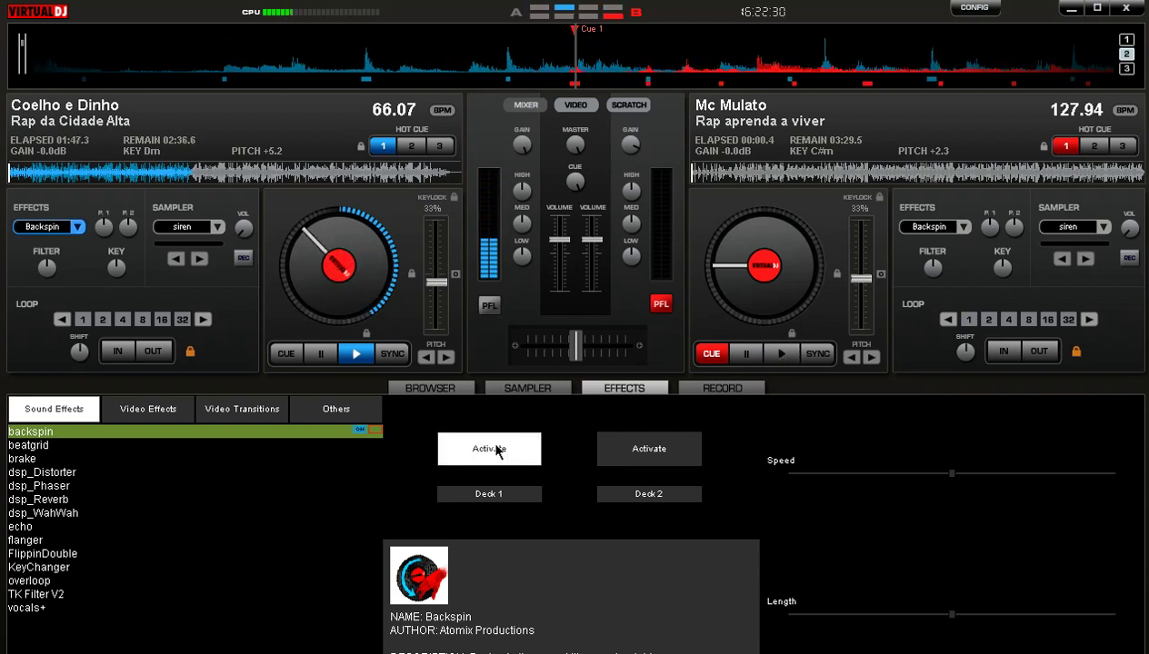
drag(567, 263, 577, 289)
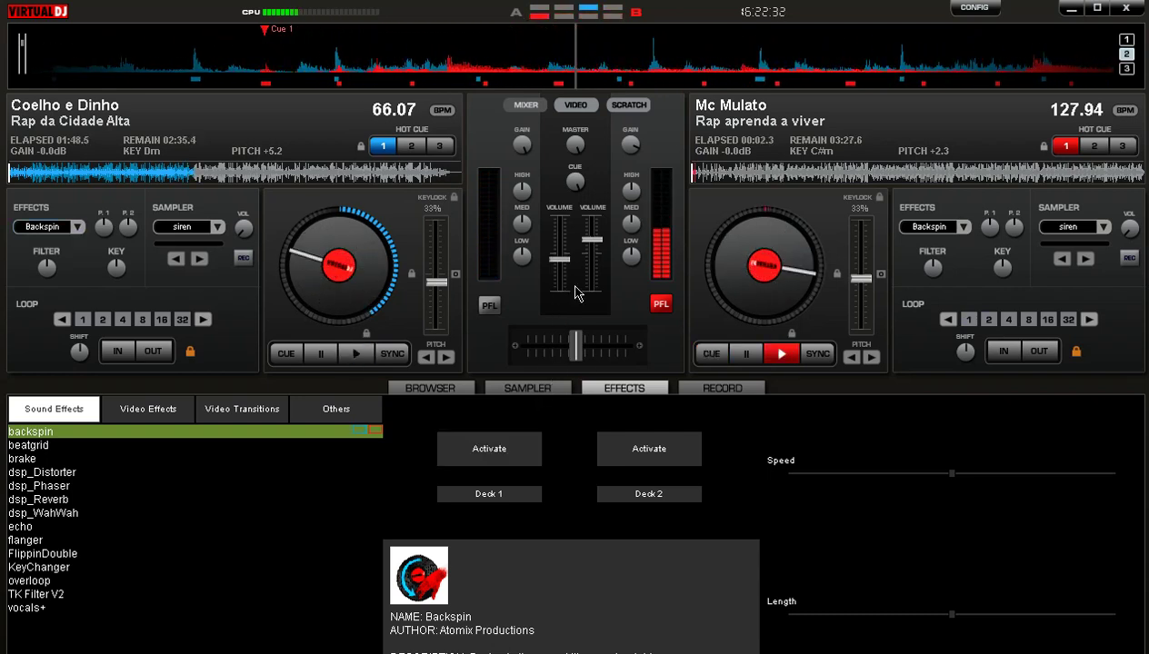
Load "Funk (Rap) do Pintinho" from the FunkAnos 90 folder onto deck 1 and raise its volume to about deck 2's level.
click(453, 389)
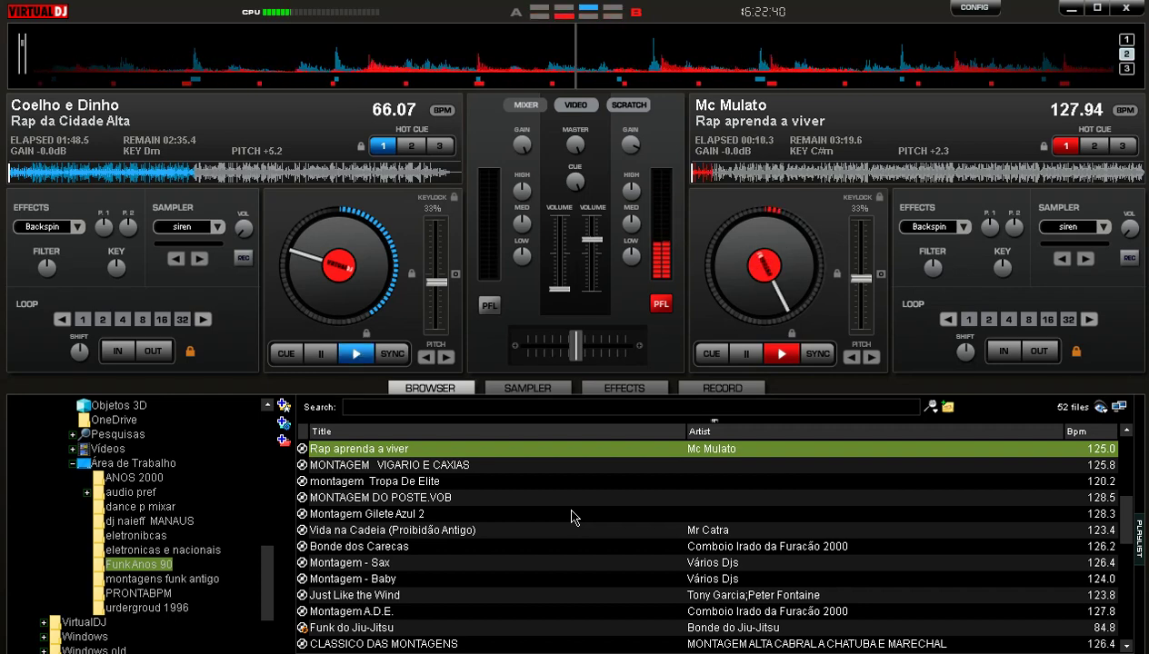
scroll(572, 518, down, 2)
scroll(572, 517, down, 2)
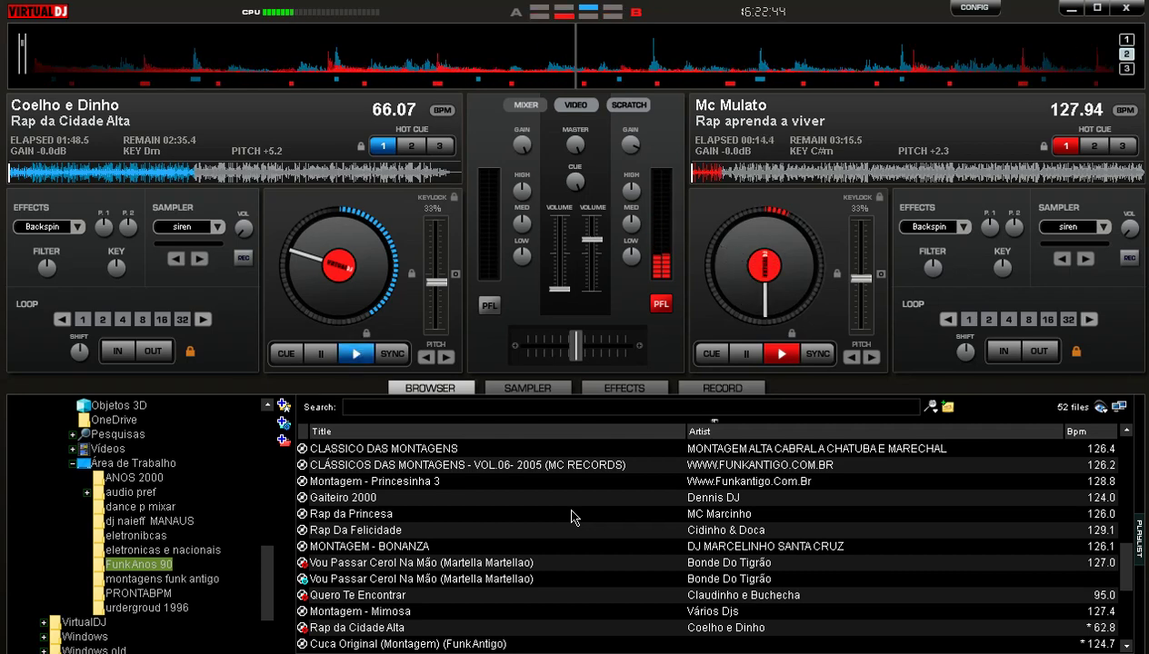
scroll(571, 517, down, 2)
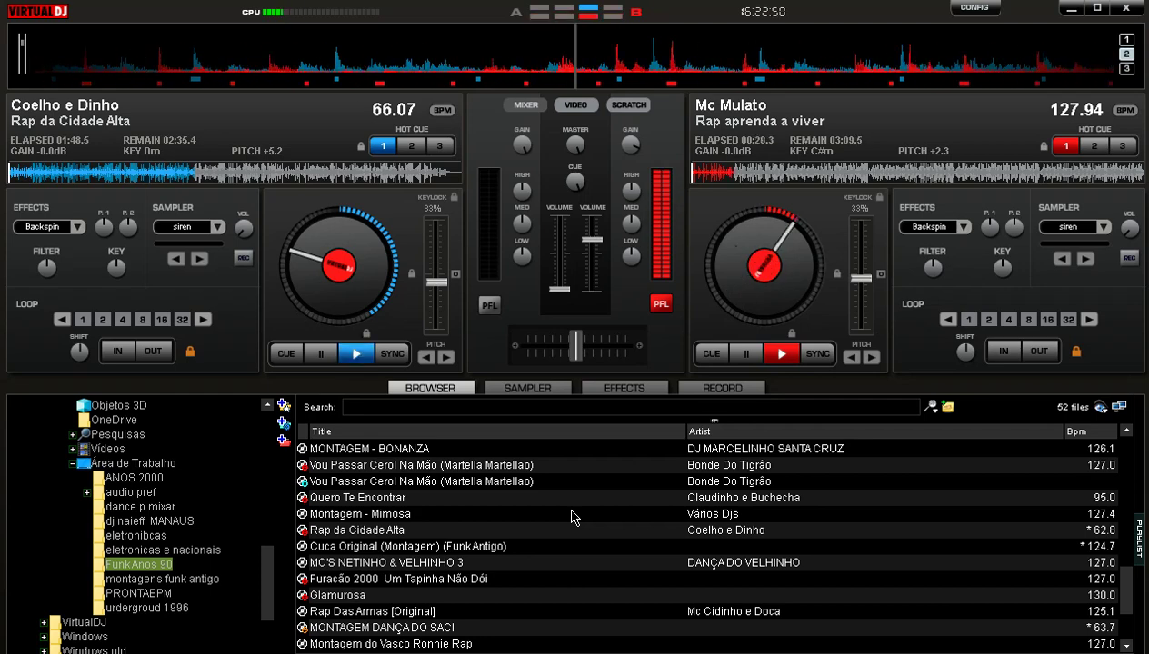
scroll(572, 517, down, 1)
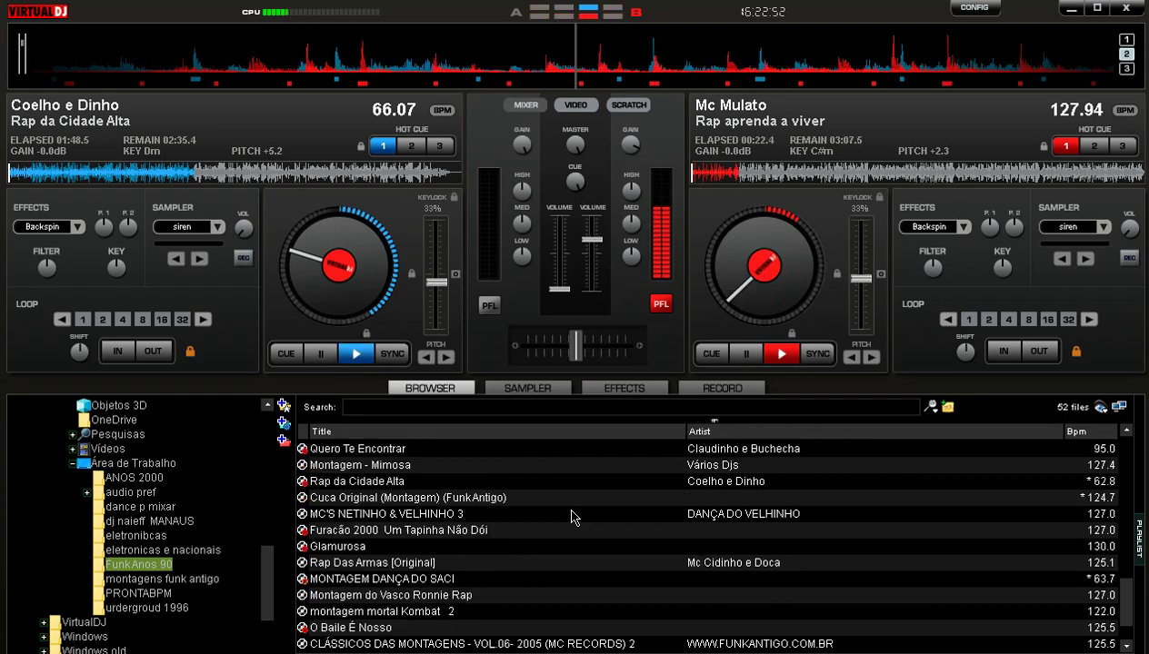
scroll(572, 518, down, 1)
scroll(571, 517, up, 6)
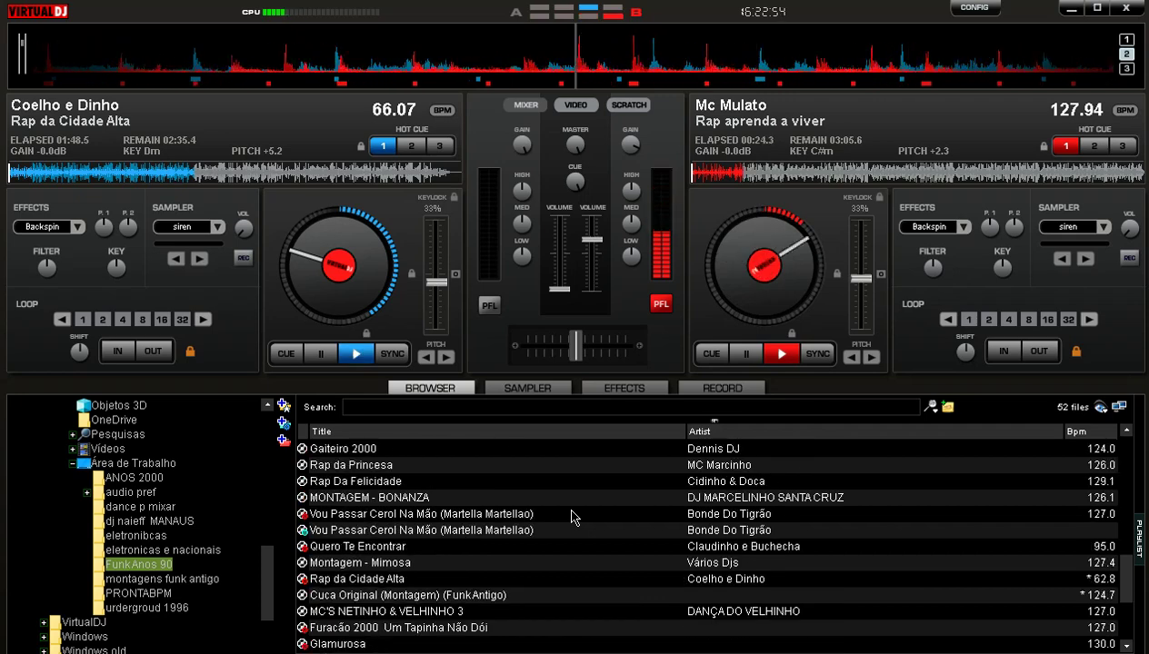
scroll(572, 517, up, 3)
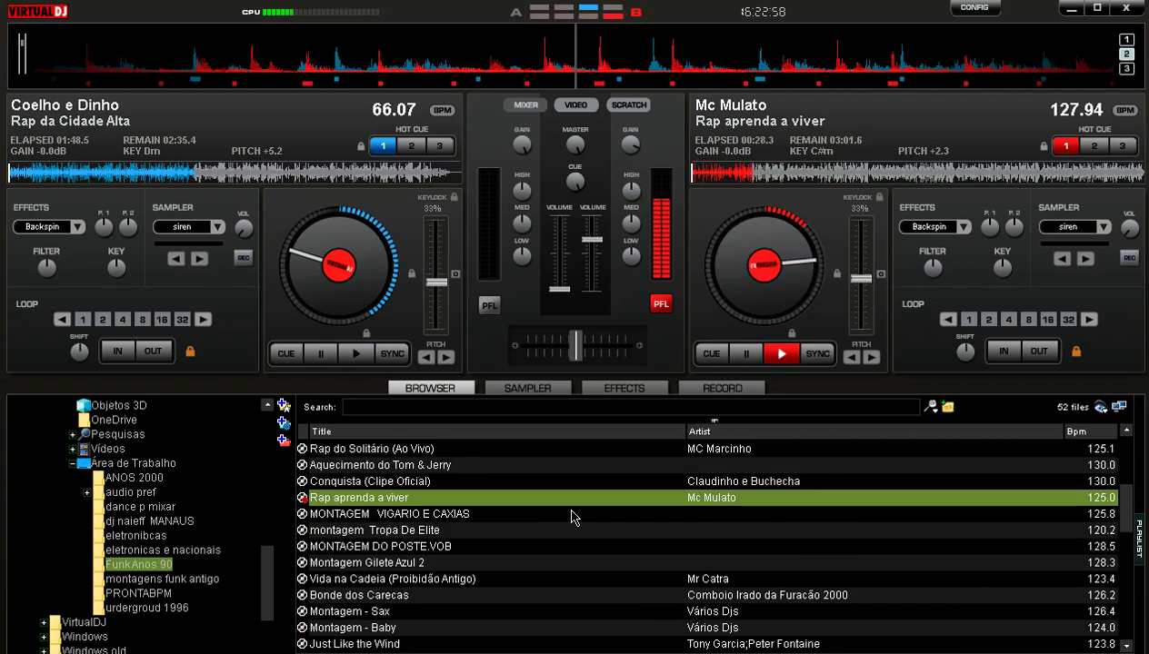
scroll(572, 517, up, 1)
scroll(571, 517, up, 1)
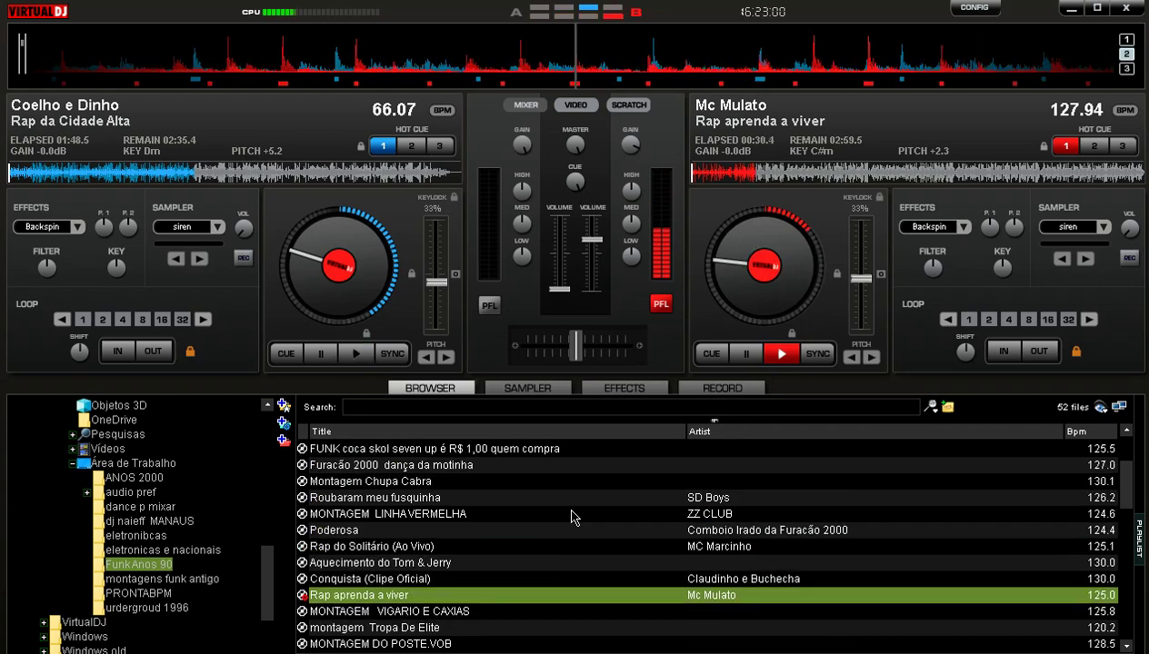
scroll(572, 517, up, 1)
scroll(572, 518, up, 1)
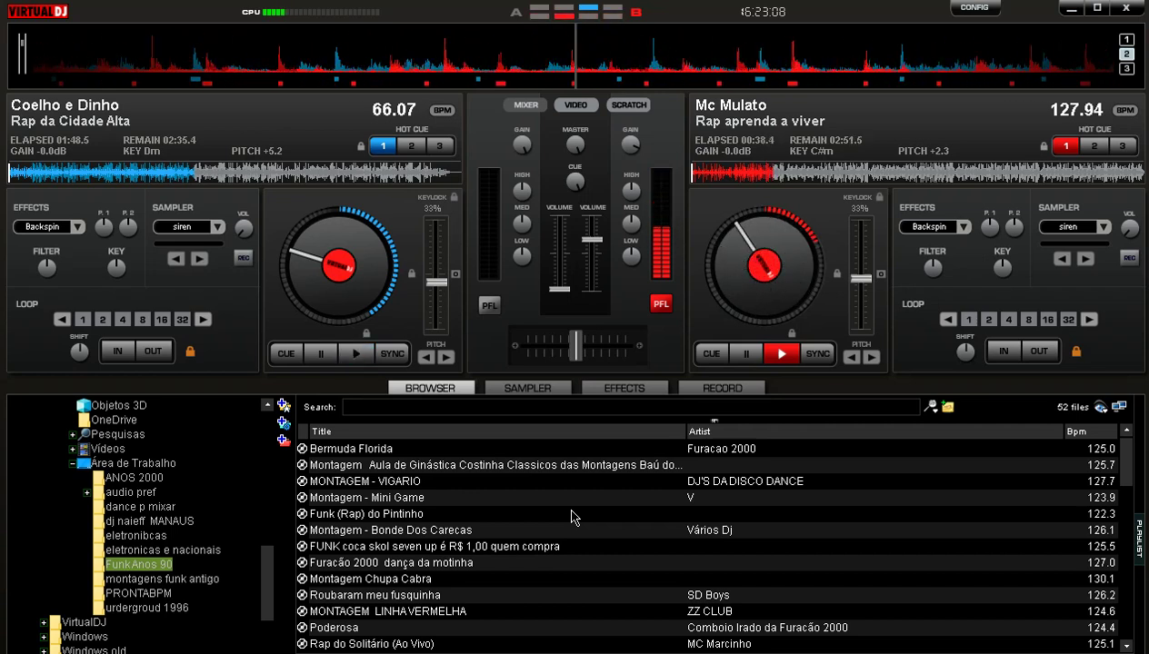
drag(536, 516, 761, 357)
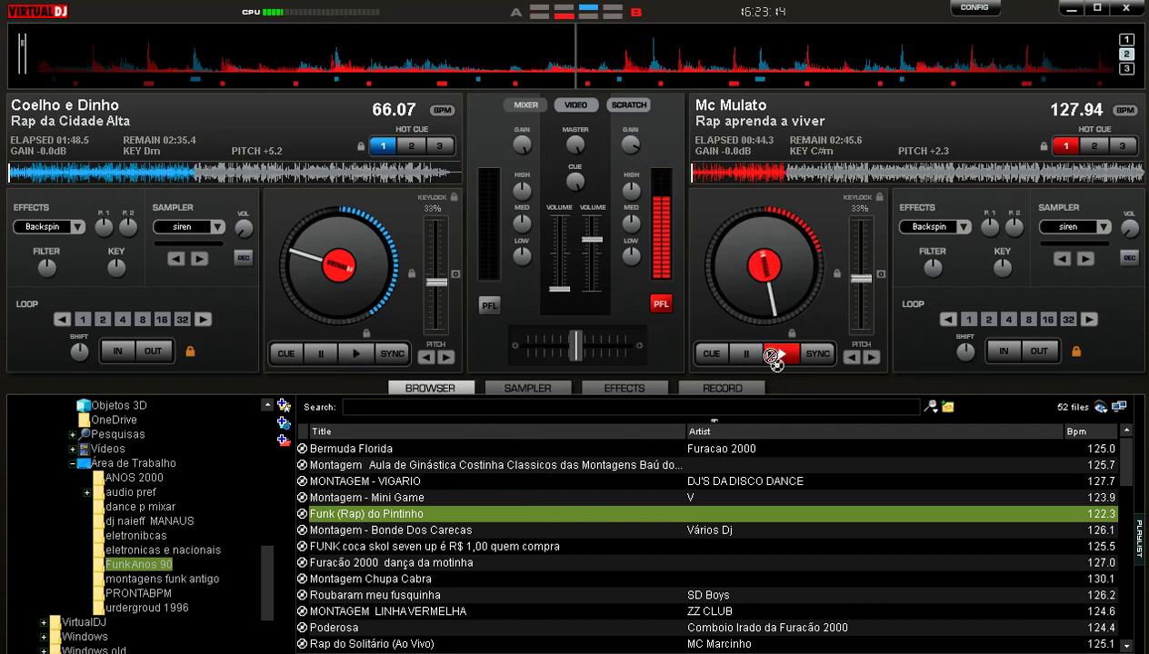
click(339, 154)
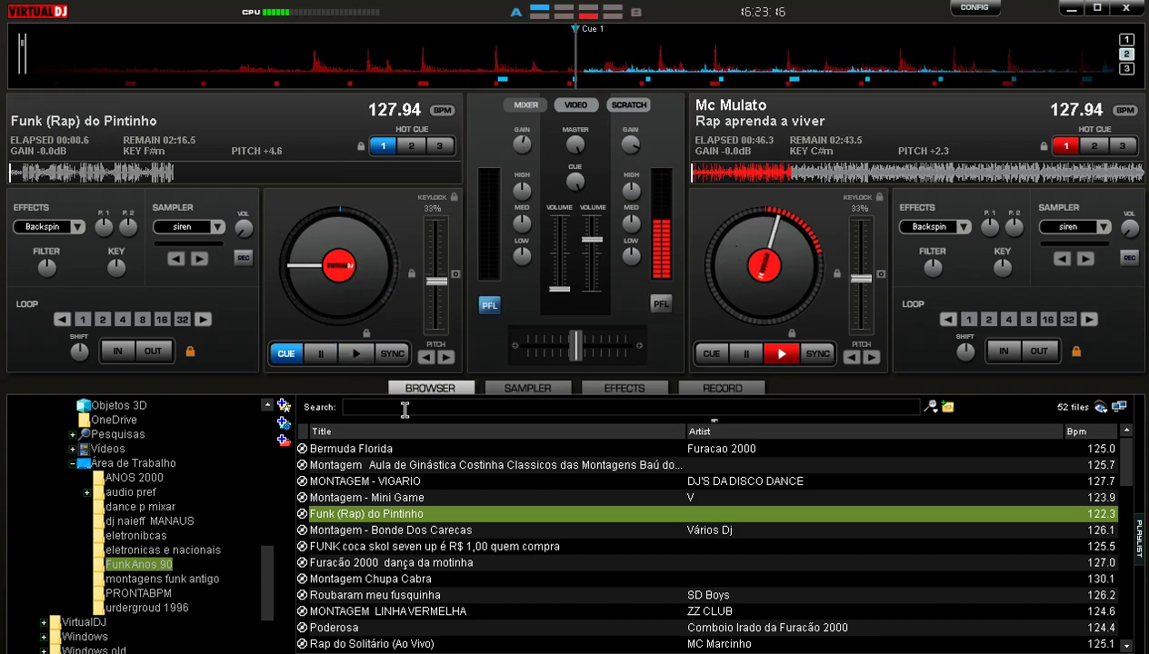
drag(560, 293, 562, 238)
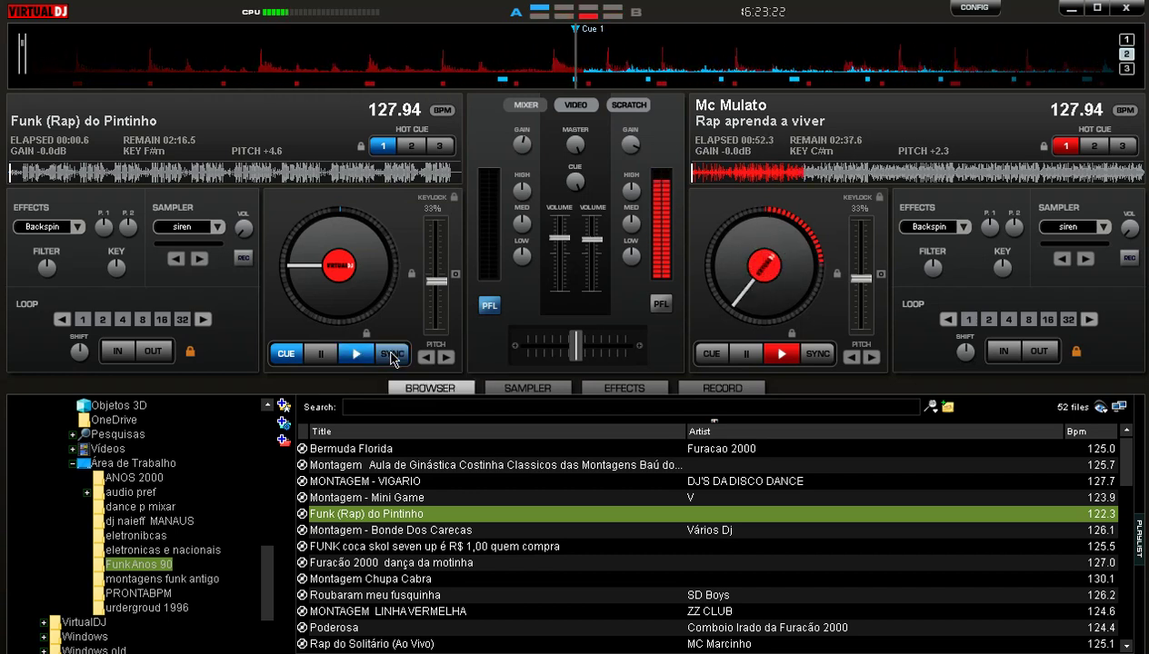
drag(570, 240, 565, 243)
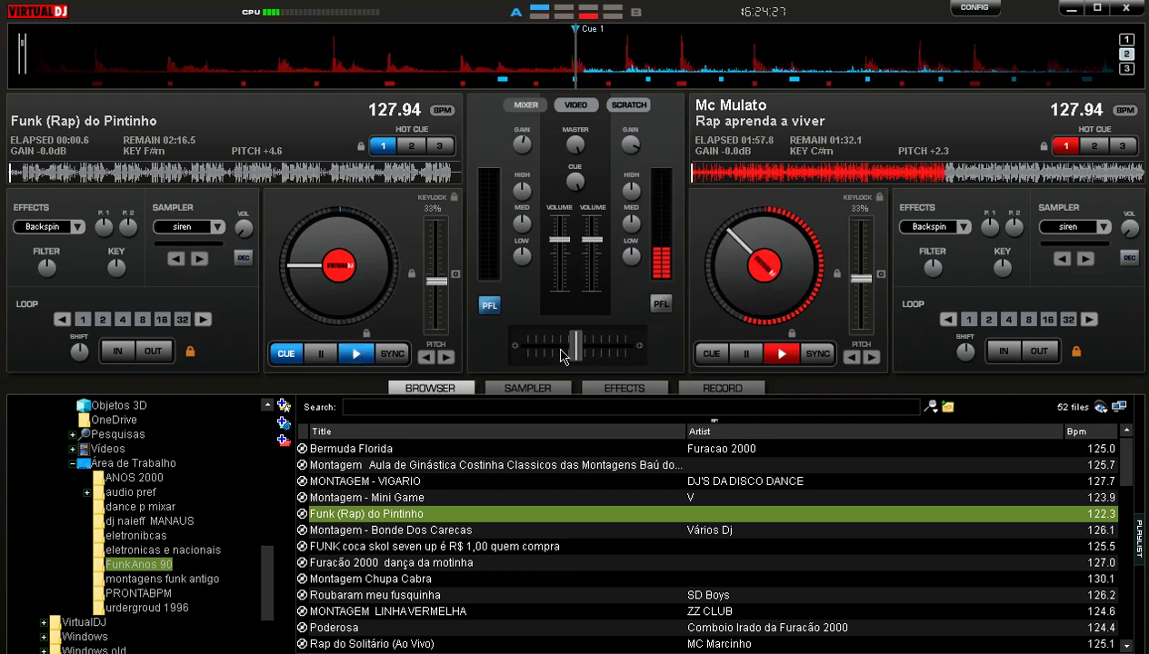
Switch the mix to "Funk (Rap) do Pintinho" with the Backspin effect on deck 2, then cut deck 2's volume to minimum.
click(622, 389)
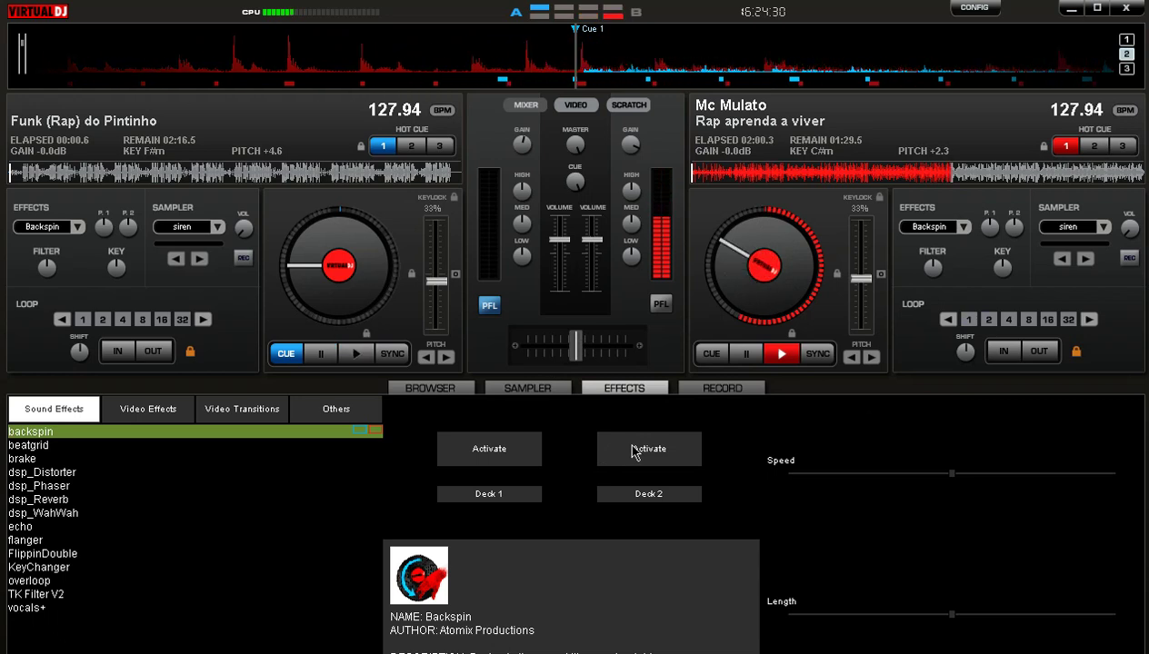
click(640, 449)
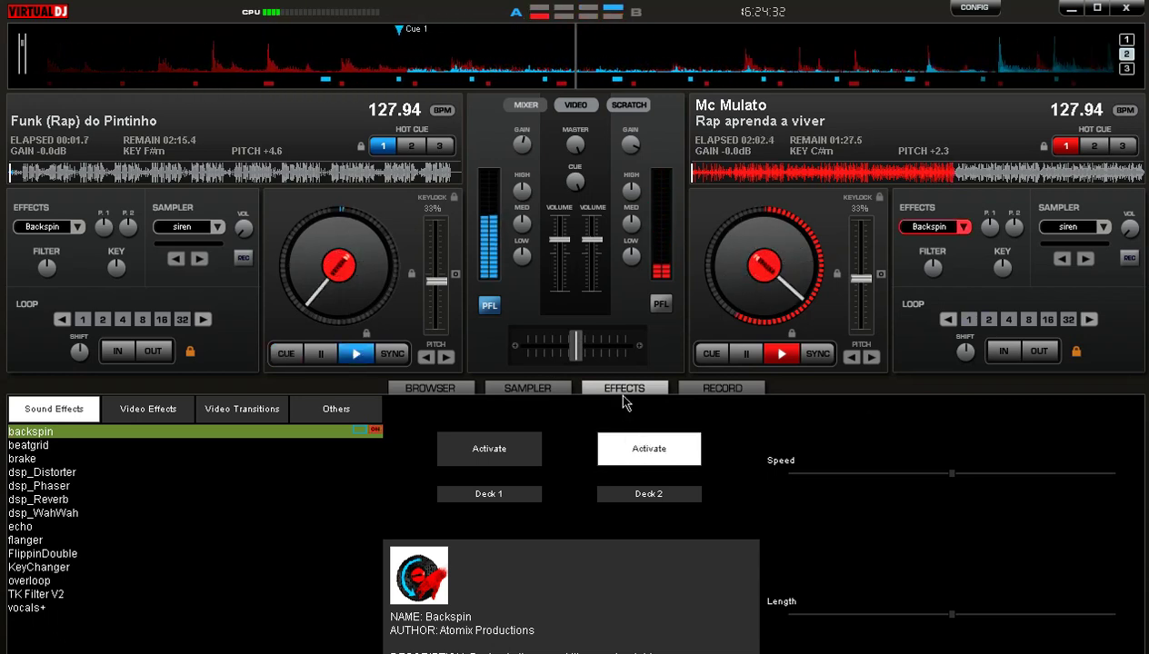
drag(593, 241, 587, 640)
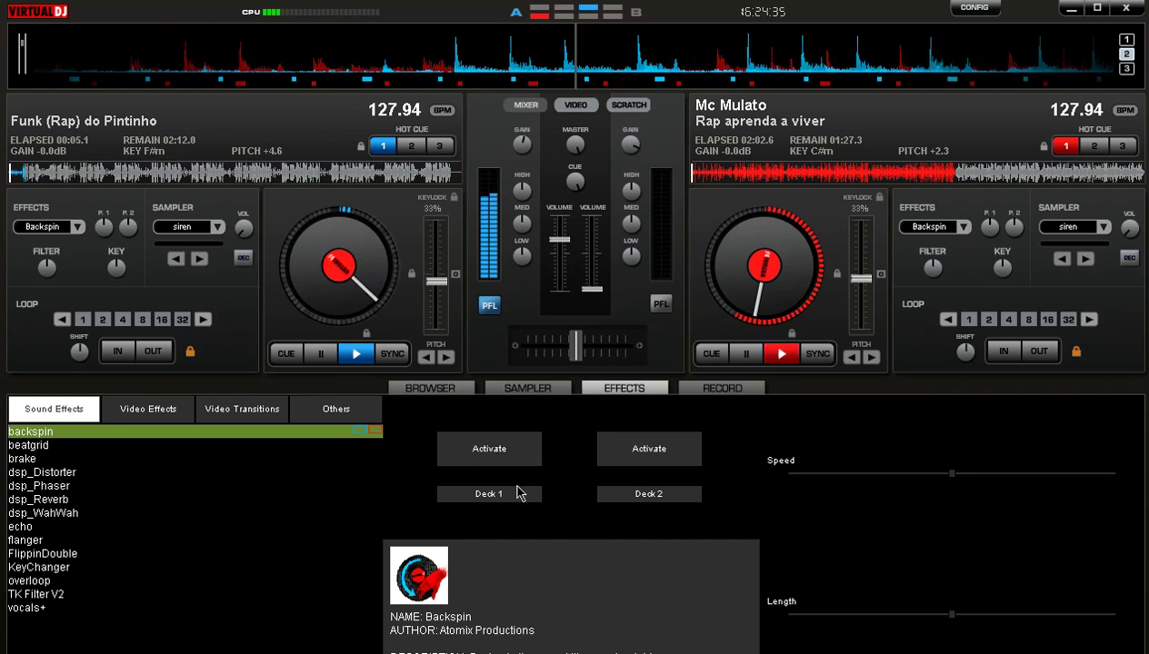
Load "Roubaram meu fusquinha" by SD Boys onto deck 2 and raise its volume to about deck 1's level.
click(439, 385)
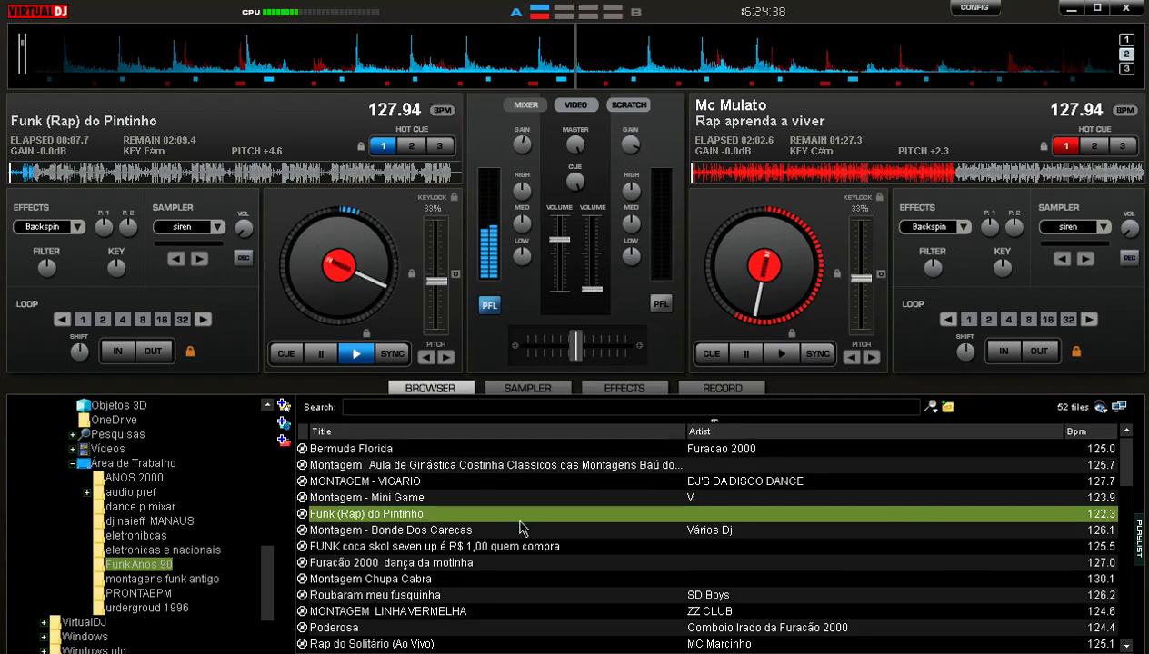
click(501, 593)
drag(501, 597, 973, 156)
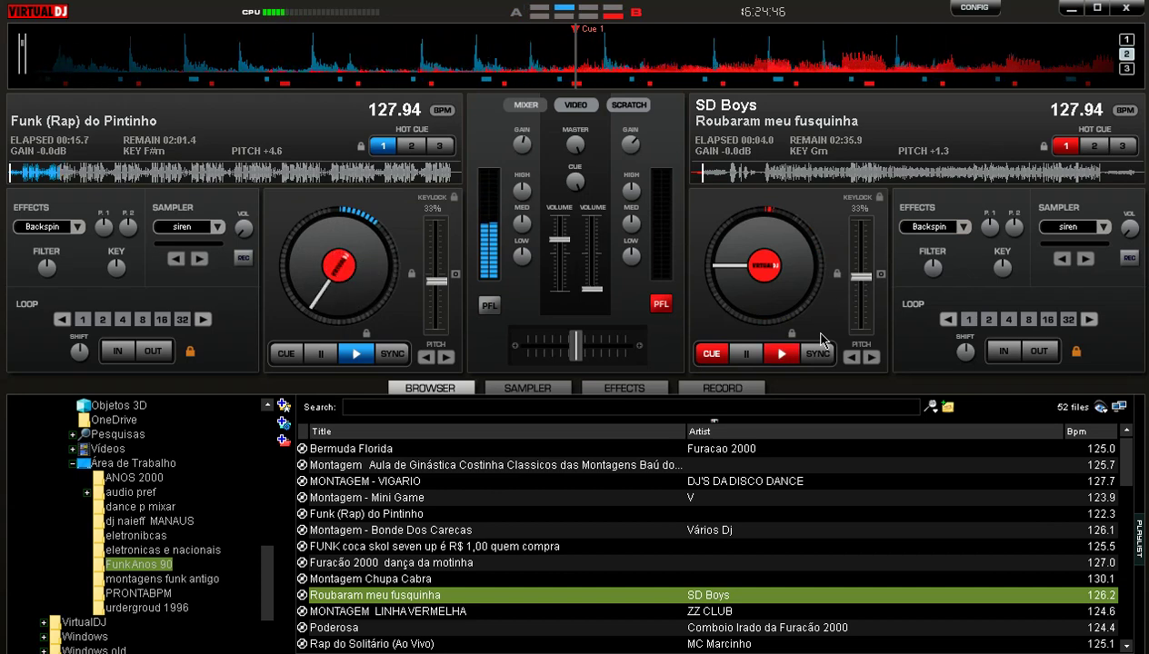
drag(585, 286, 597, 248)
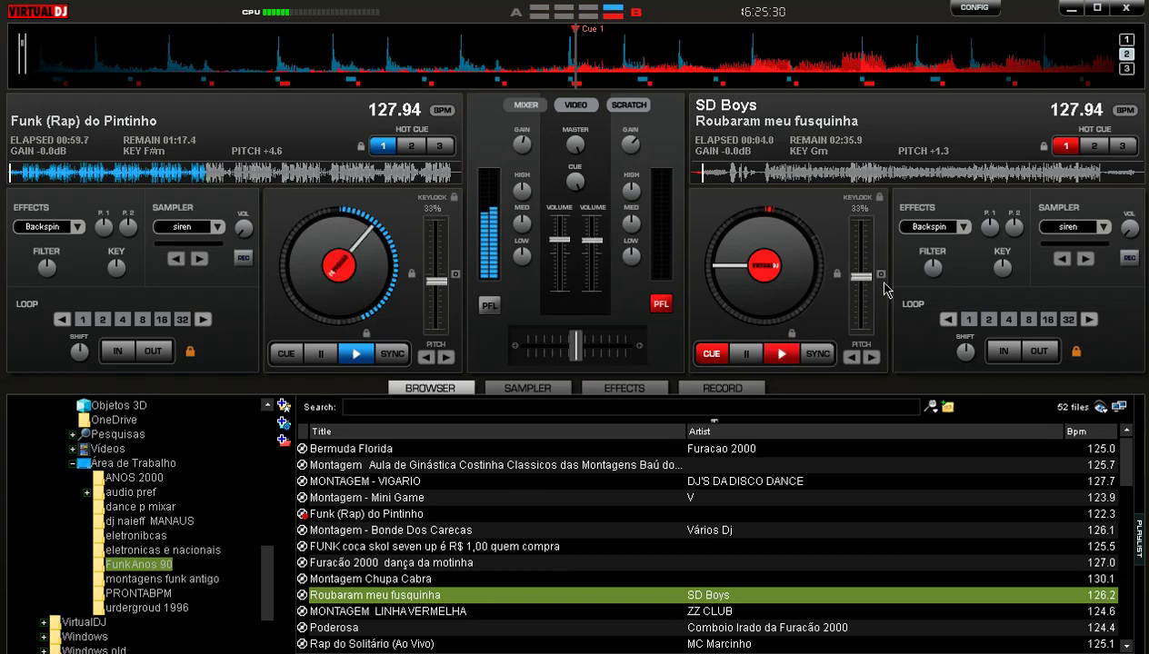
Switch the mix to "Roubaram meu fusquinha" with the Backspin effect on deck 1, then cut deck 1's volume to minimum.
click(627, 388)
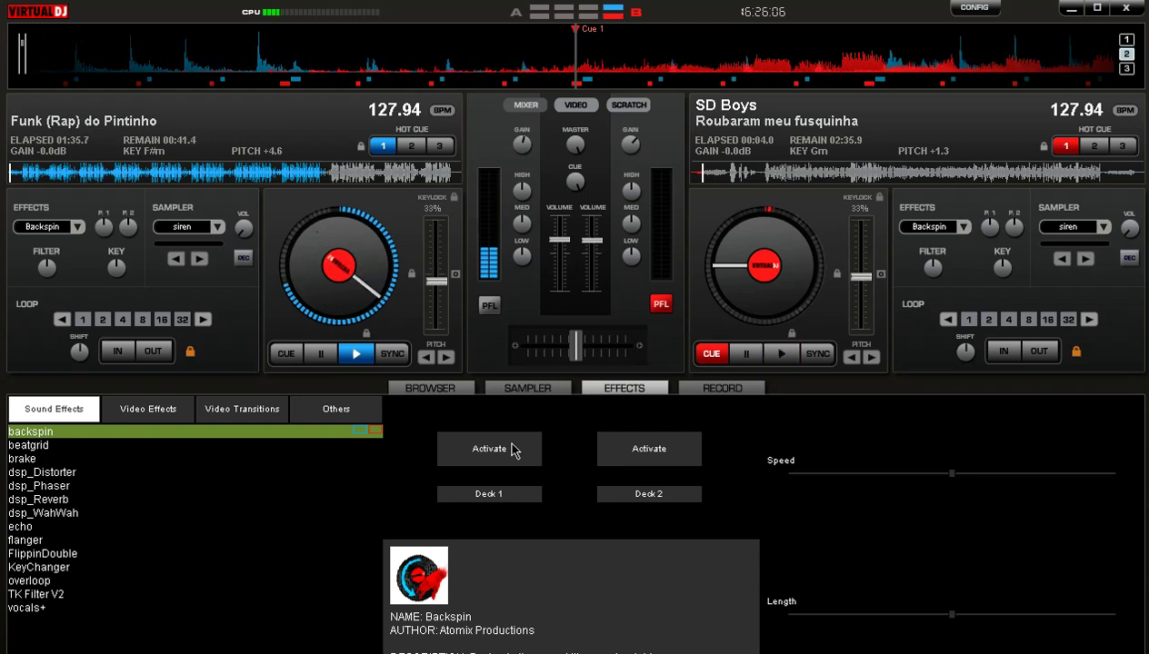
click(490, 449)
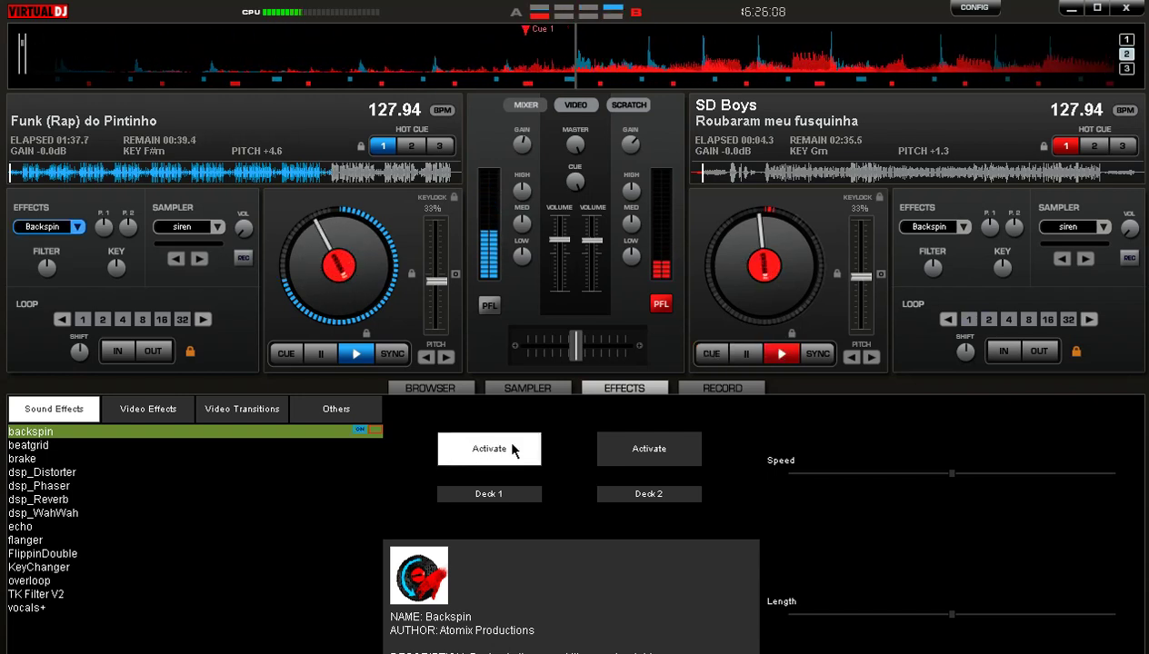
drag(559, 240, 565, 405)
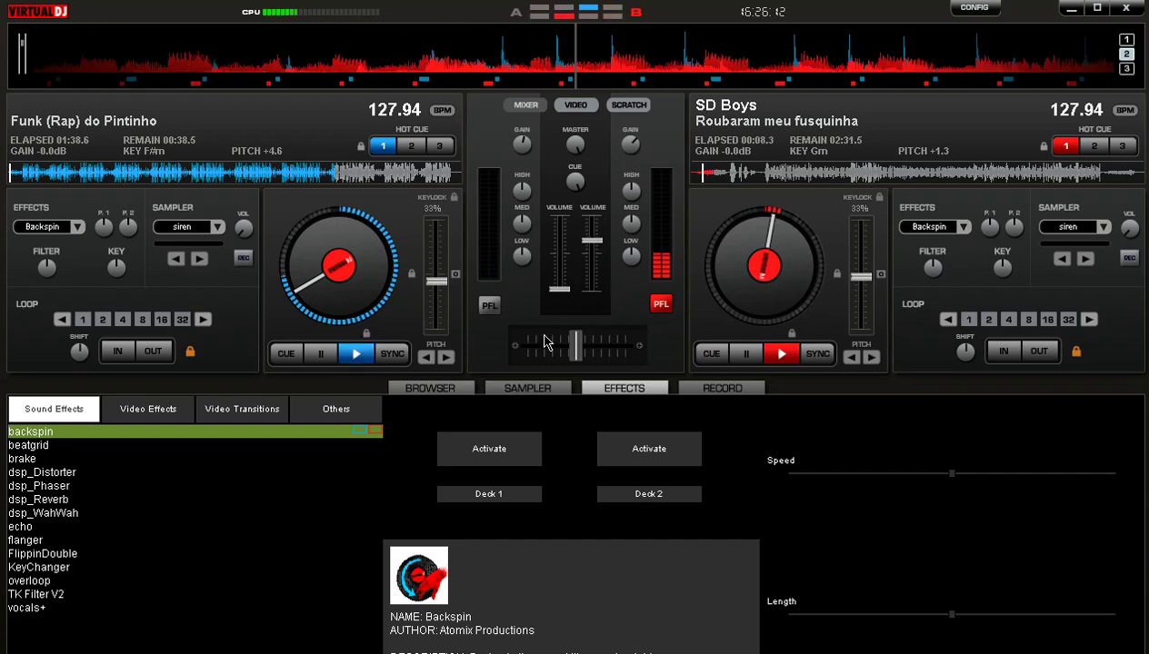
Load "Furacão 2000 dança da motinha" onto deck 1 and raise its volume to about deck 2's level.
click(450, 388)
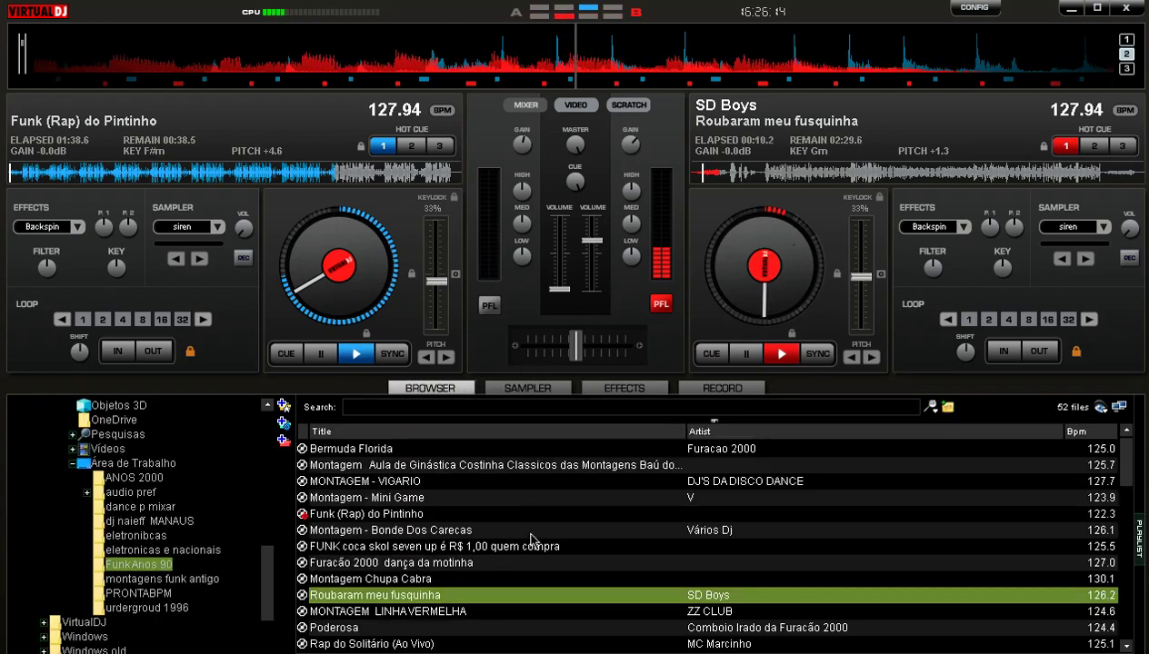
drag(529, 564, 288, 144)
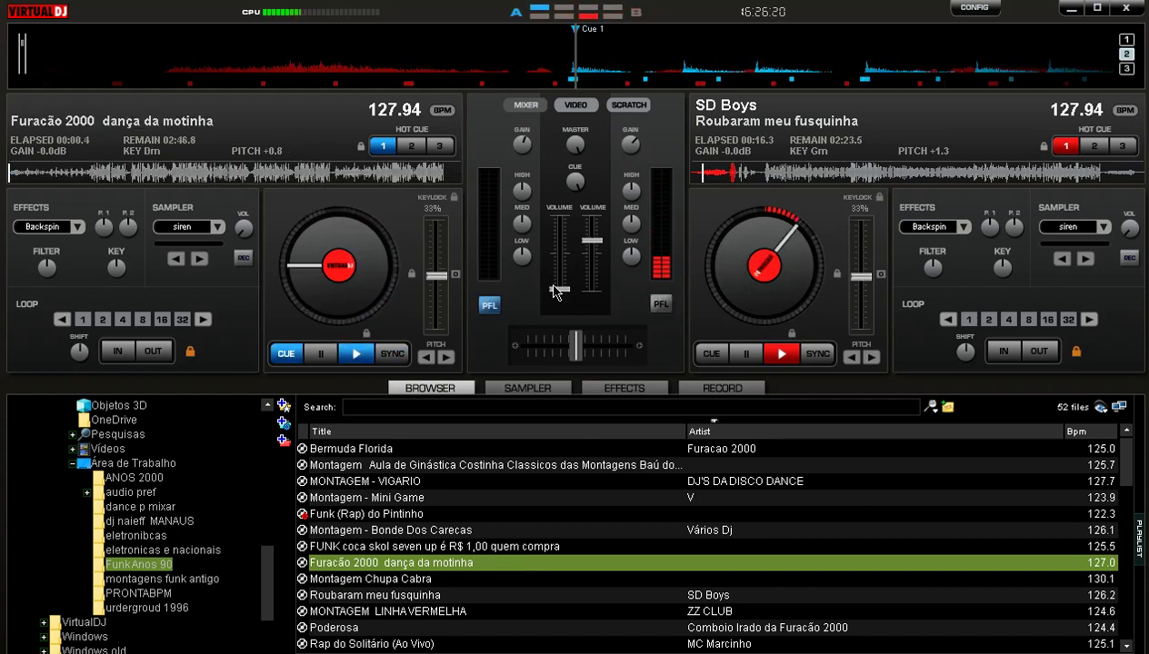
drag(560, 289, 563, 243)
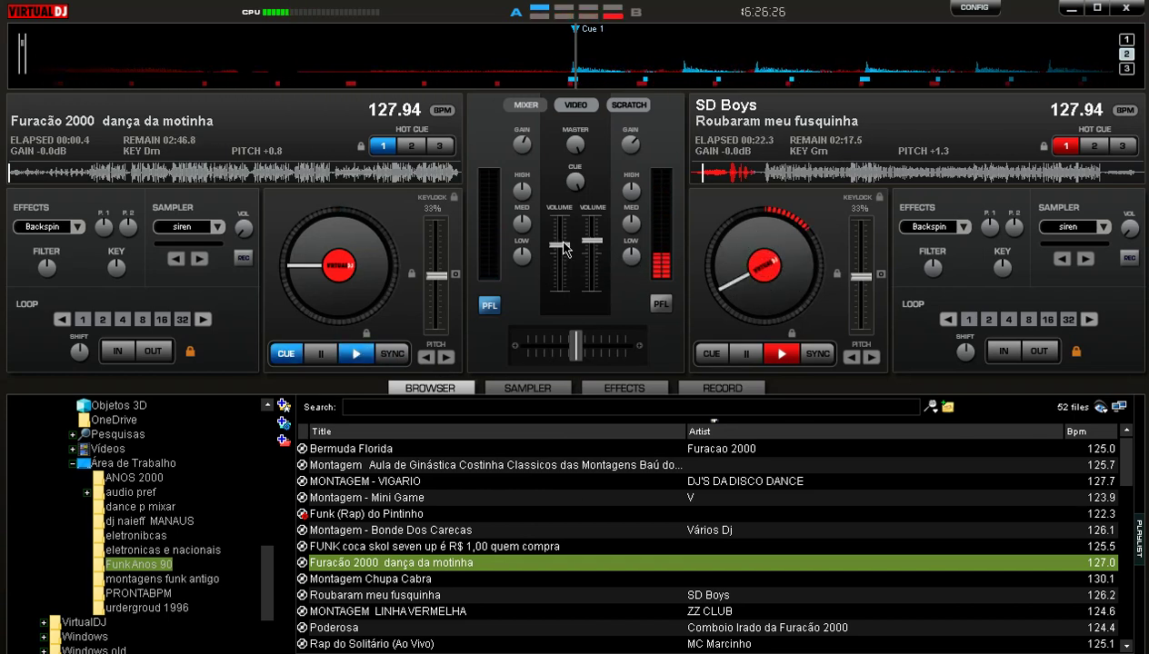
drag(564, 250, 563, 246)
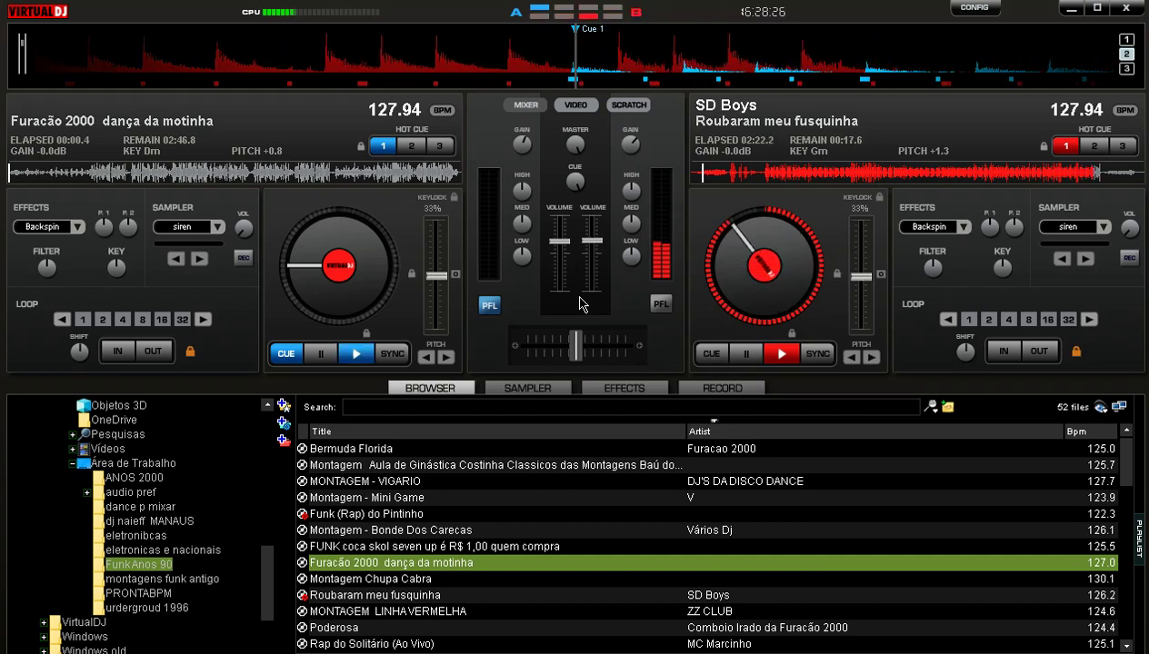
Start "Furacão 2000 dança da motinha" over the end of deck 2's track, boosting deck 2's volume before cutting it to minimum.
key(space)
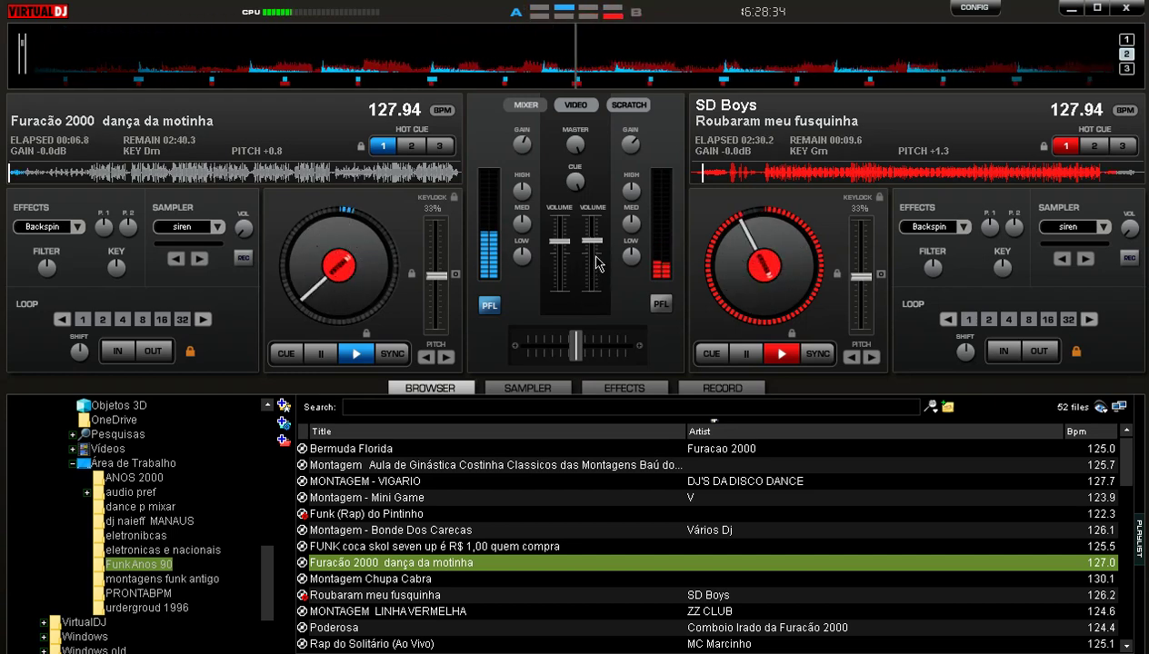
drag(598, 242, 601, 219)
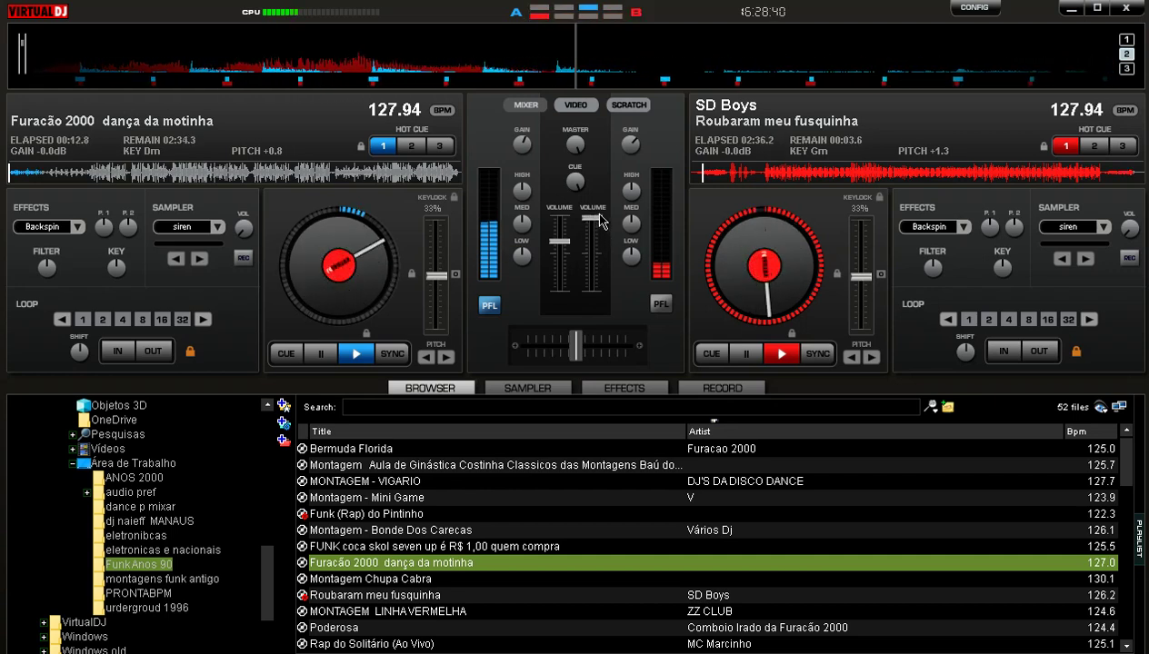
drag(600, 275, 593, 289)
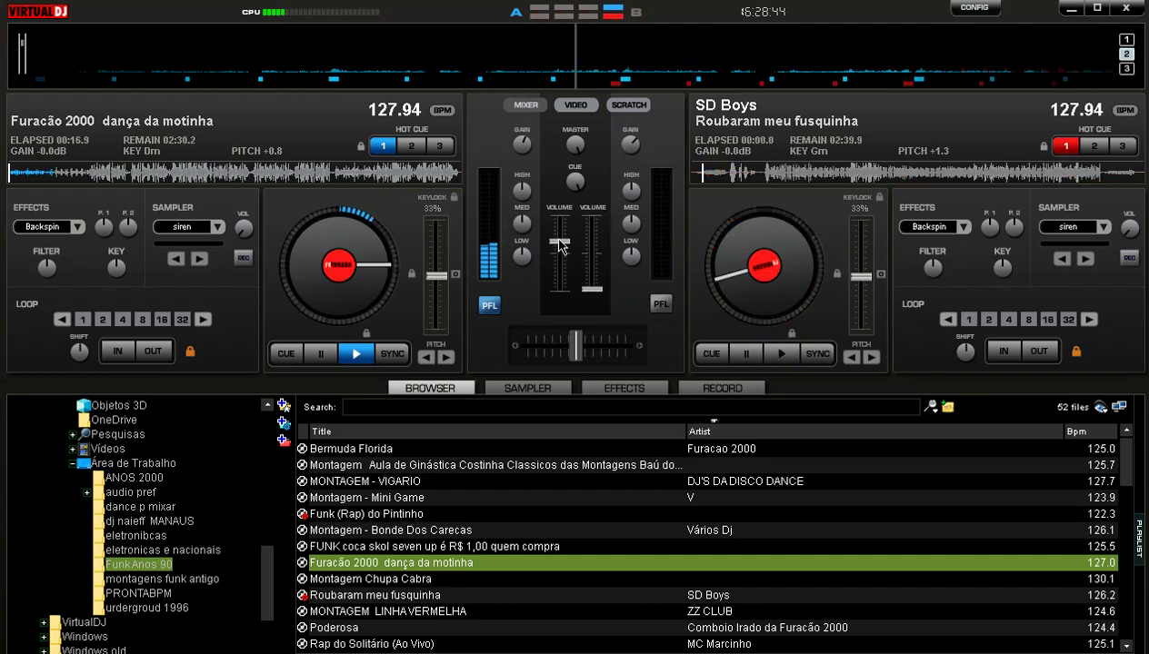
Load "Montagem Gilete Azul 2" onto deck 2 and raise its volume to about deck 1's level.
scroll(540, 459, down, 3)
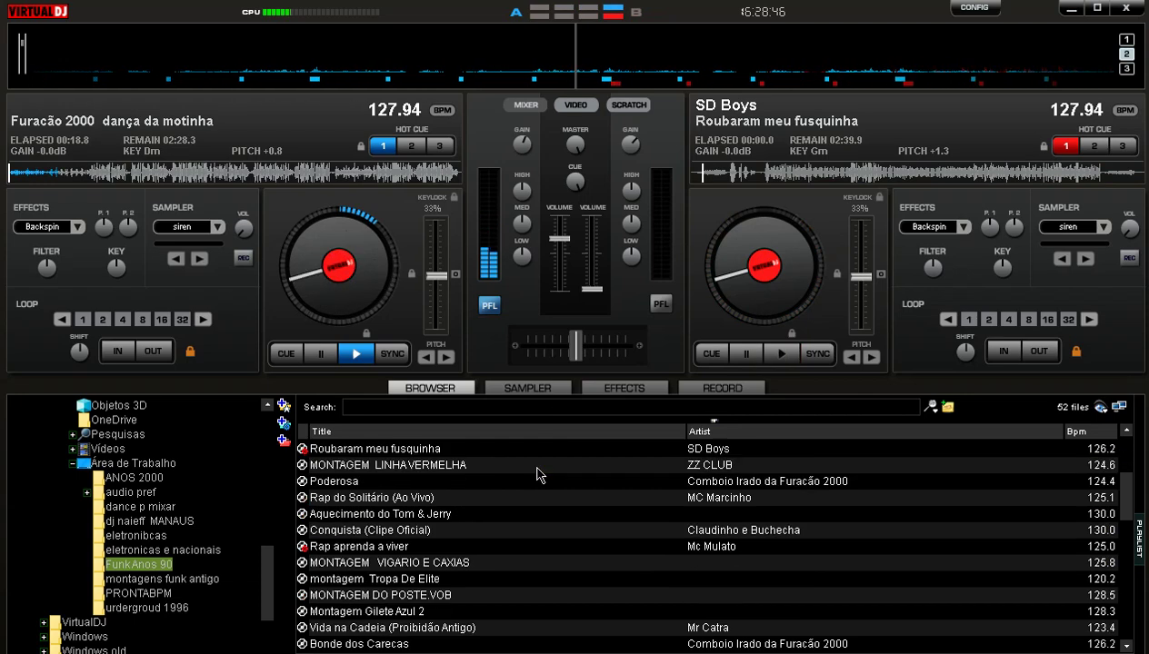
scroll(537, 475, down, 7)
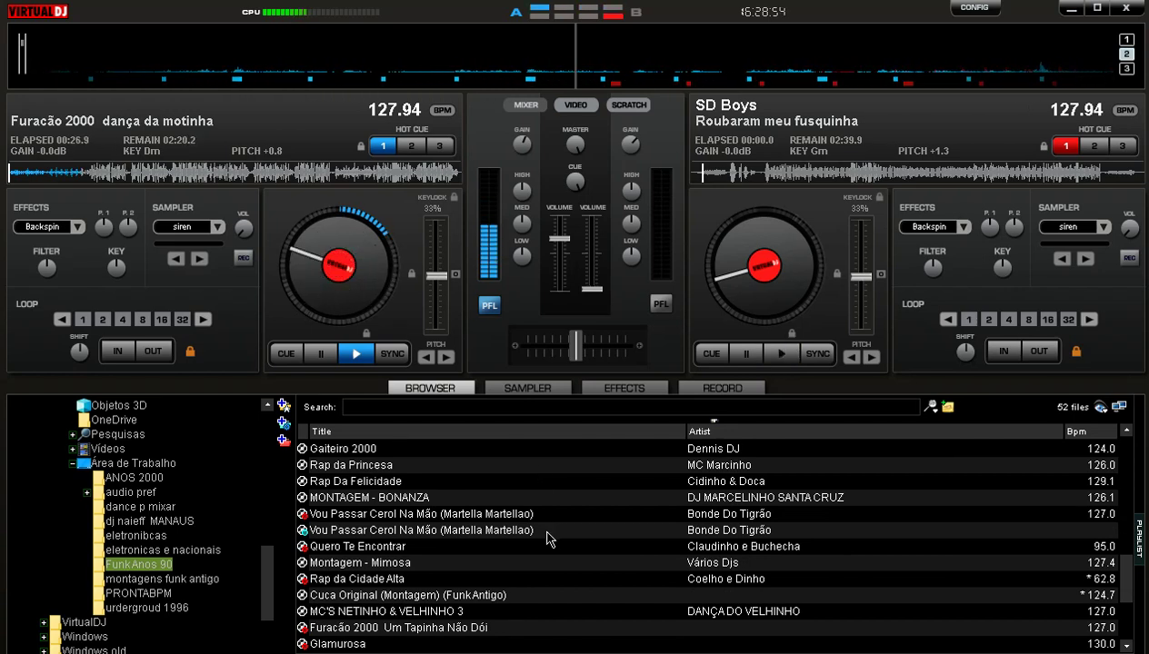
click(577, 596)
scroll(576, 597, up, 4)
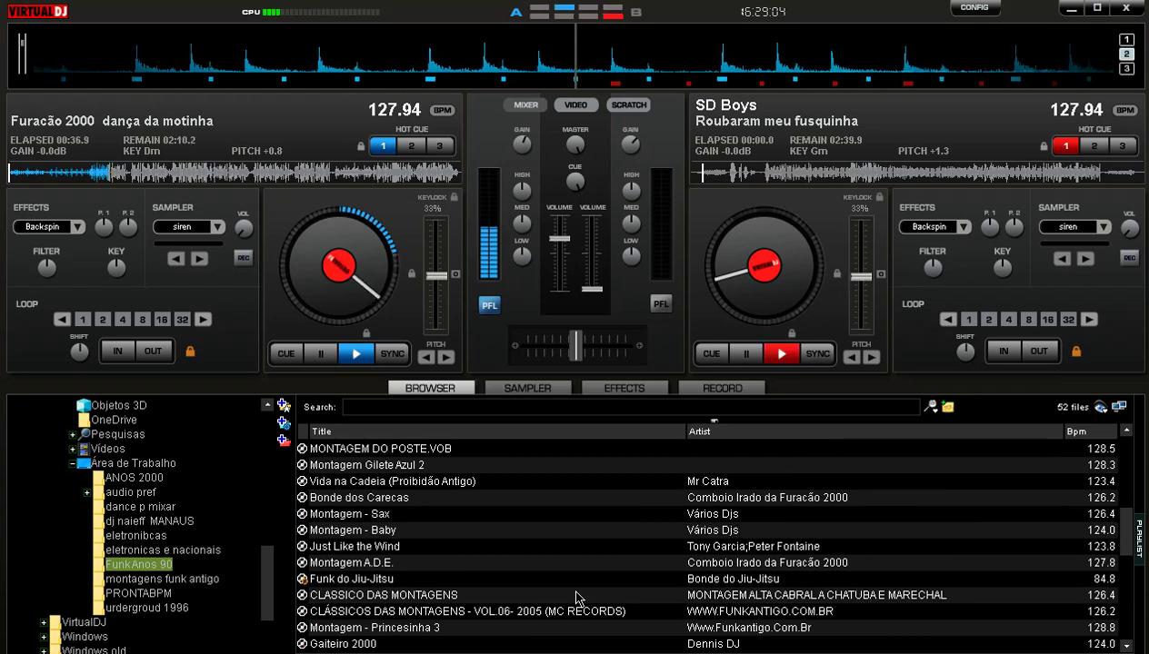
click(550, 464)
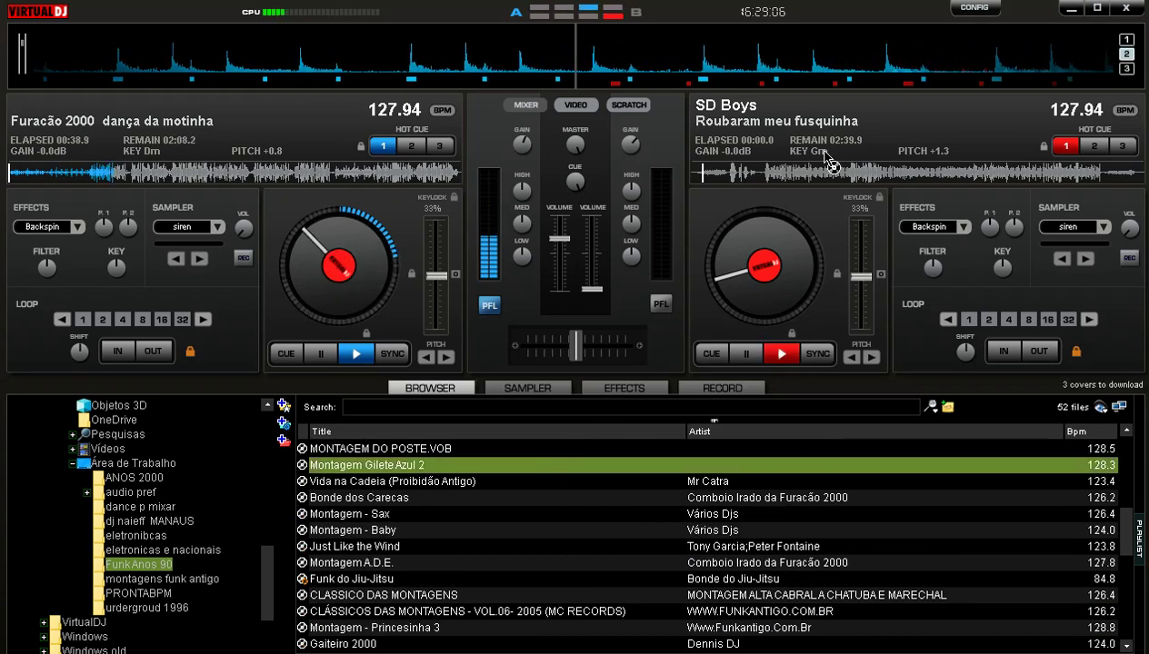
drag(853, 126, 853, 125)
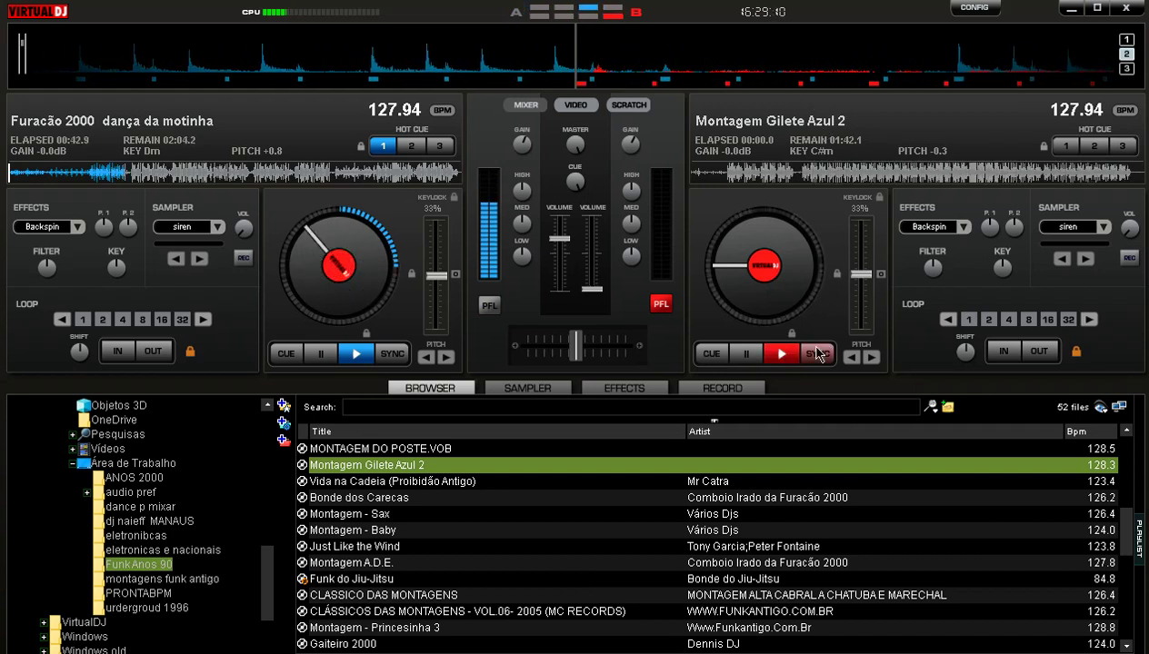
drag(595, 281, 604, 248)
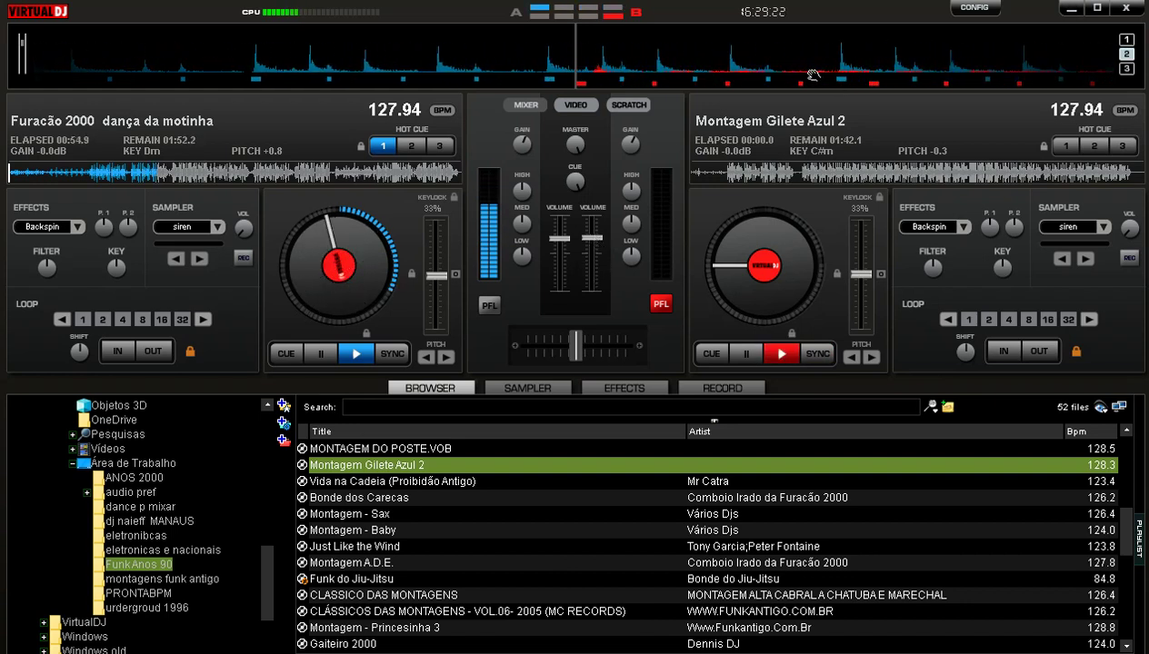
Adjust the starting position of "Montagem Gilete Azul 2" in the waveform, start it and cut deck 1's volume to minimum.
drag(800, 70, 784, 59)
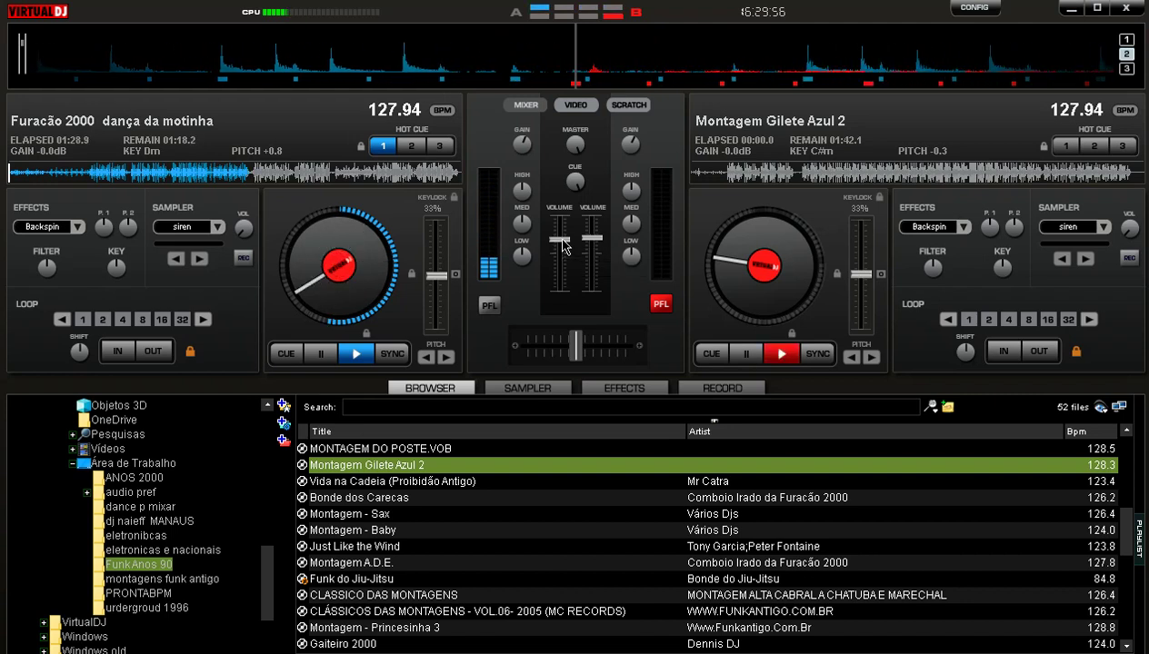
drag(565, 246, 564, 293)
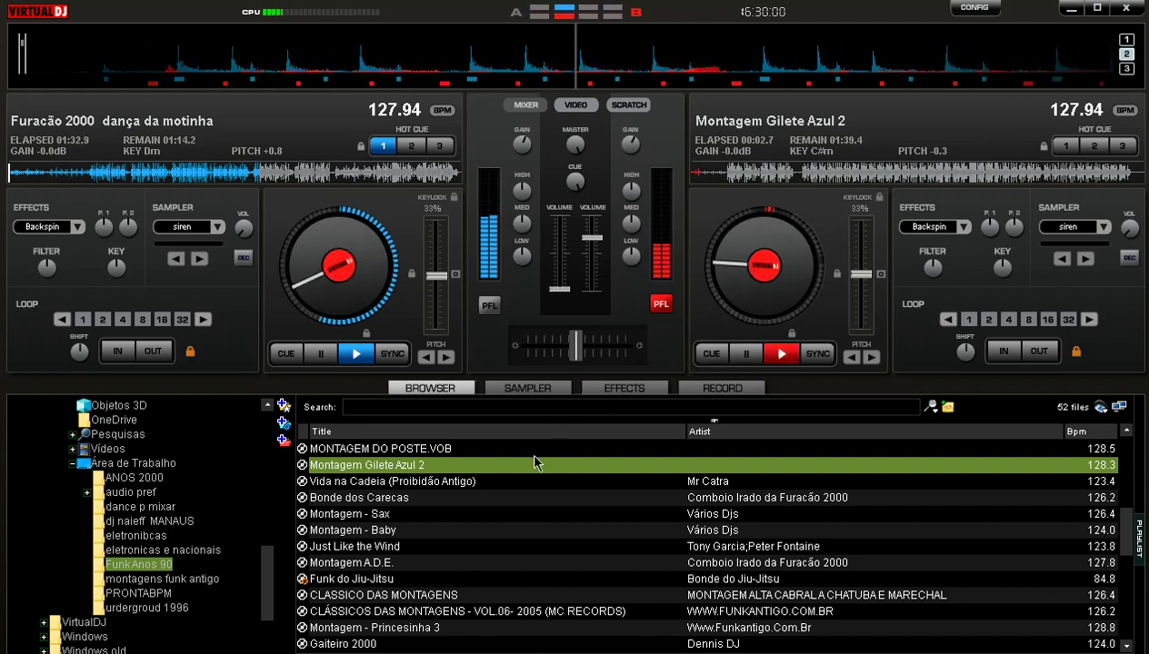
Load "Montagem - Sax" onto deck 1, bring it in at about deck 2's volume level, and cut deck 2's volume to minimum.
drag(536, 514, 389, 171)
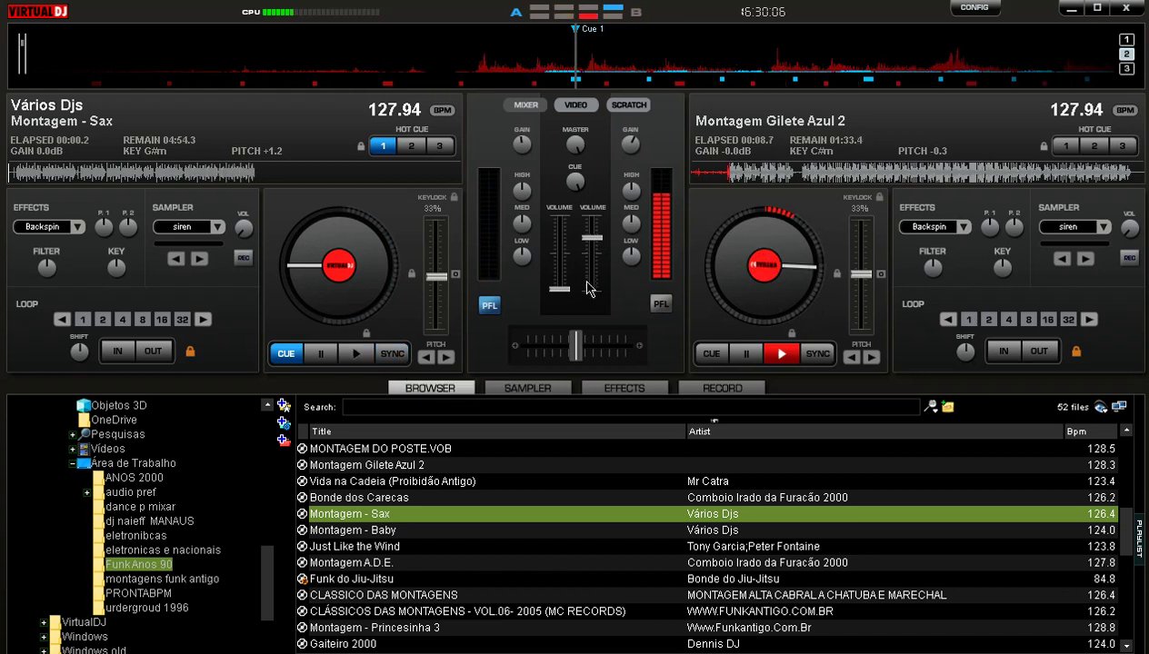
drag(559, 289, 568, 241)
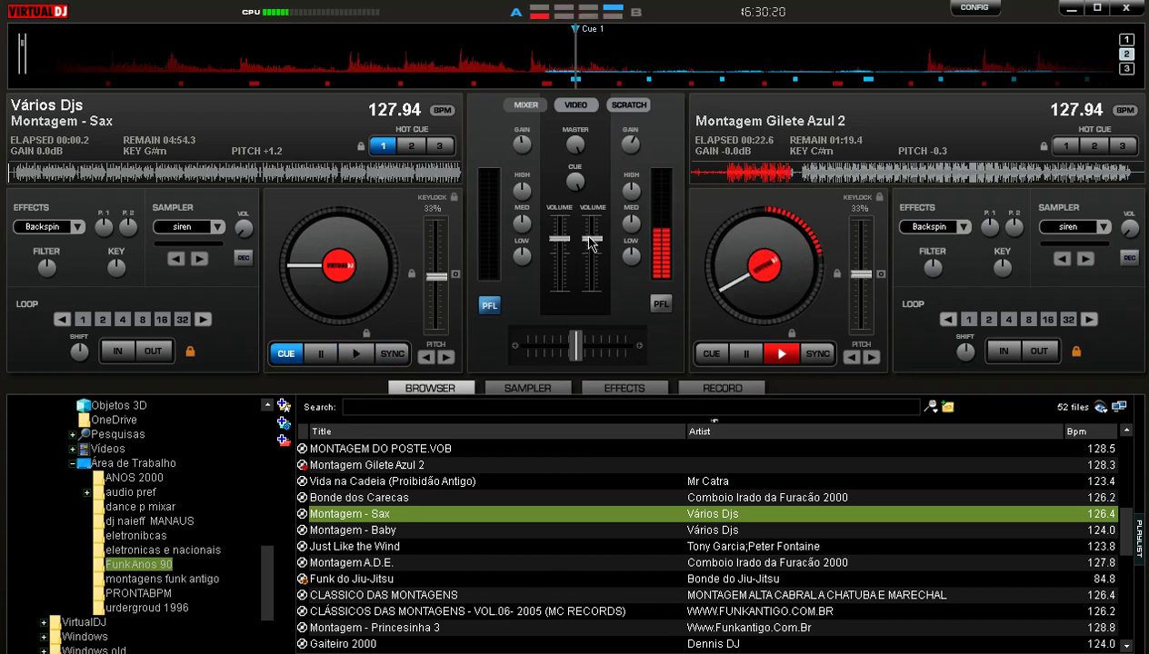
drag(590, 239, 591, 289)
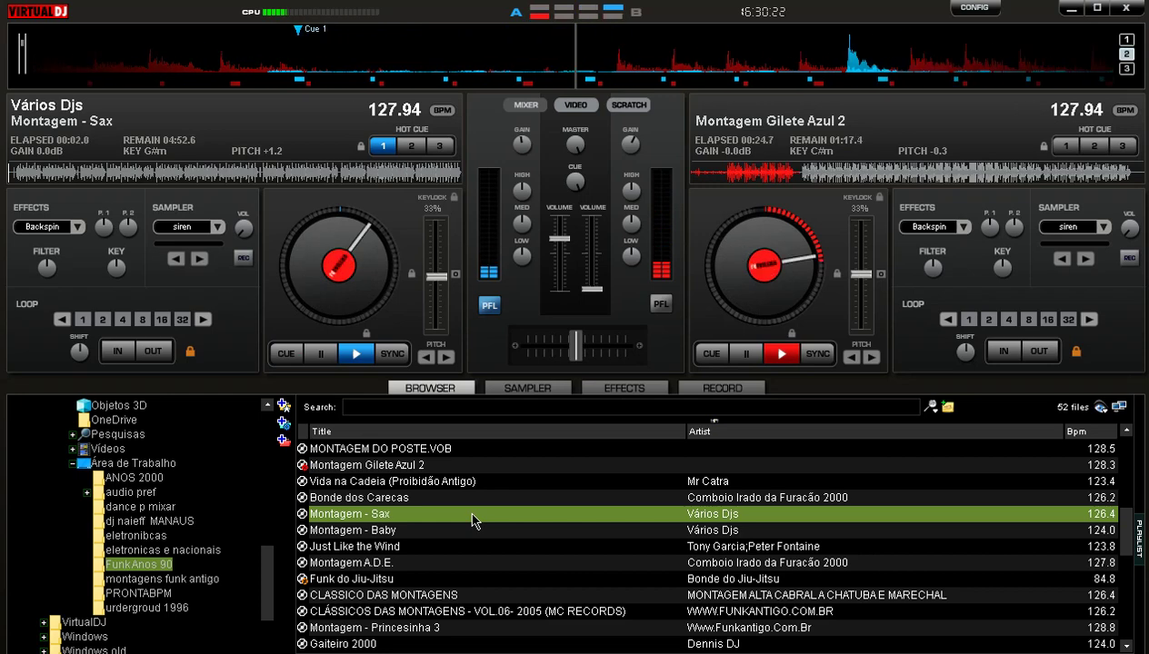
Load "Cuca Original (Montagem) (Funk Antigo)" onto deck 2 and raise its volume to about deck 1's level.
scroll(472, 514, down, 2)
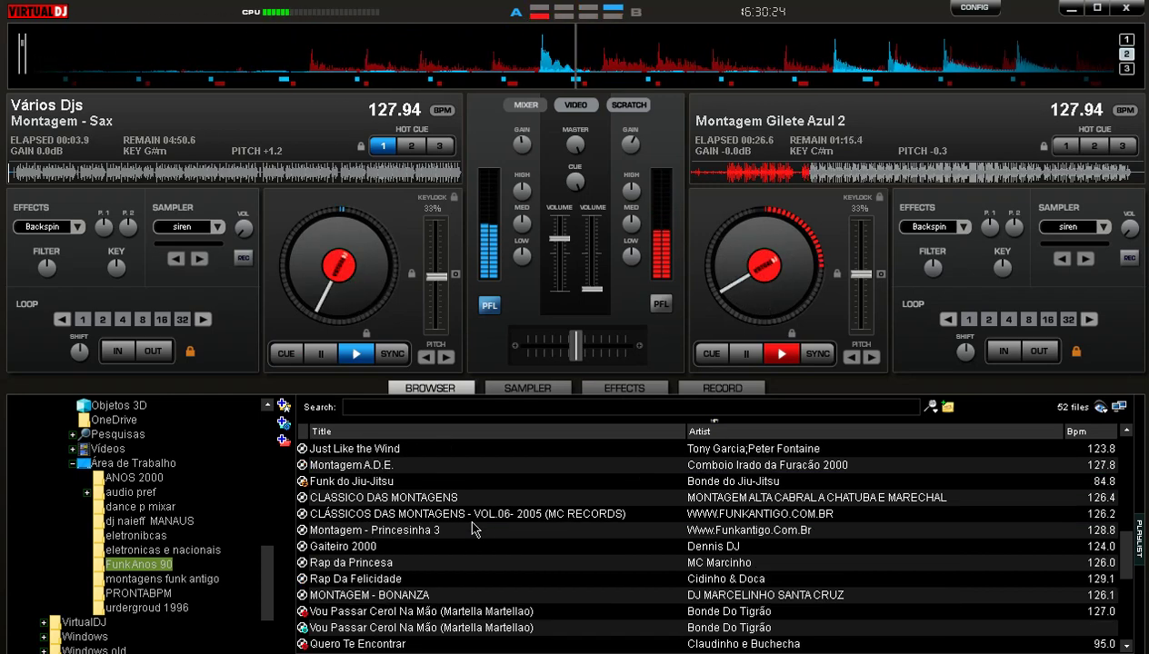
scroll(466, 516, down, 2)
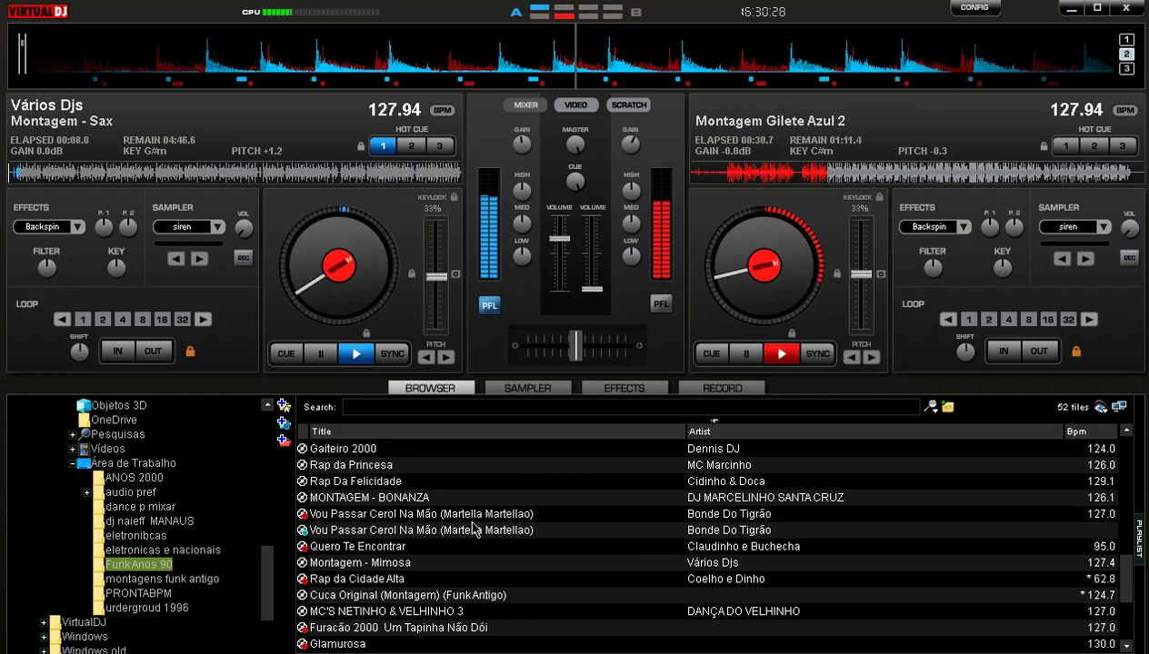
drag(500, 596, 836, 173)
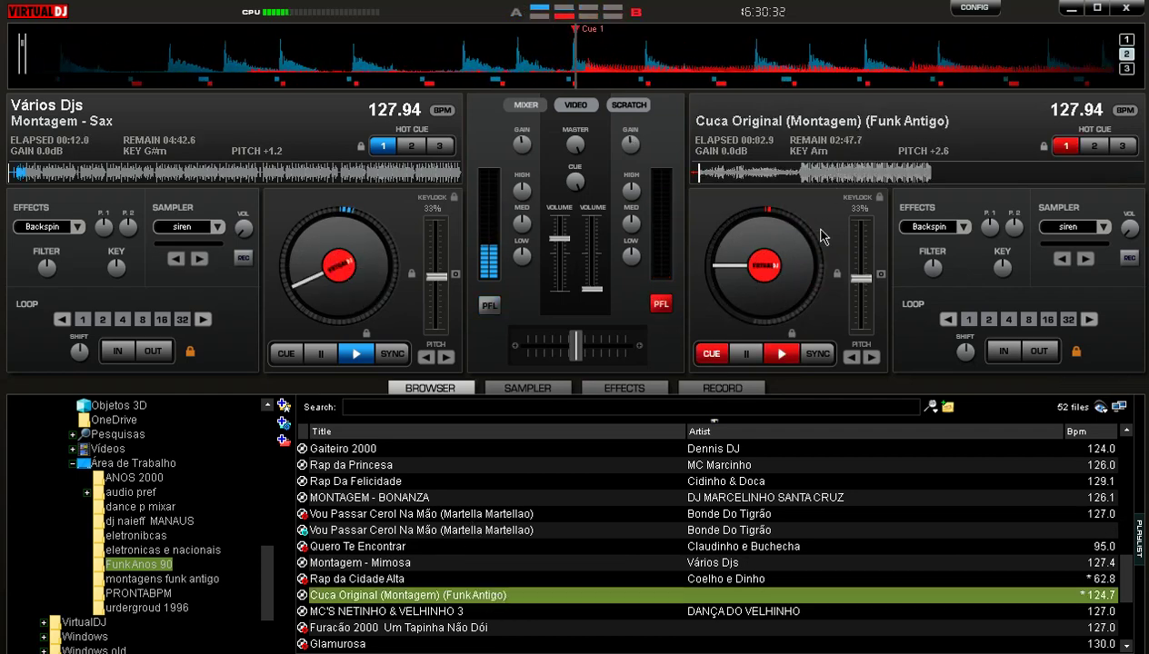
scroll(571, 589, down, 3)
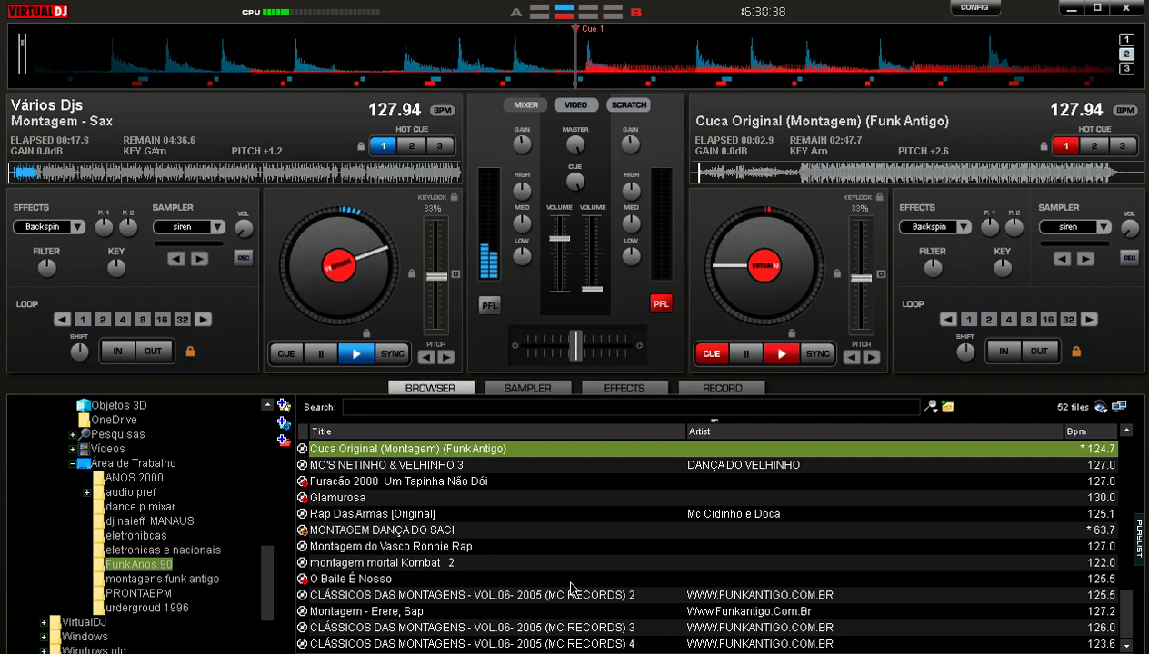
scroll(595, 539, up, 4)
drag(592, 289, 595, 239)
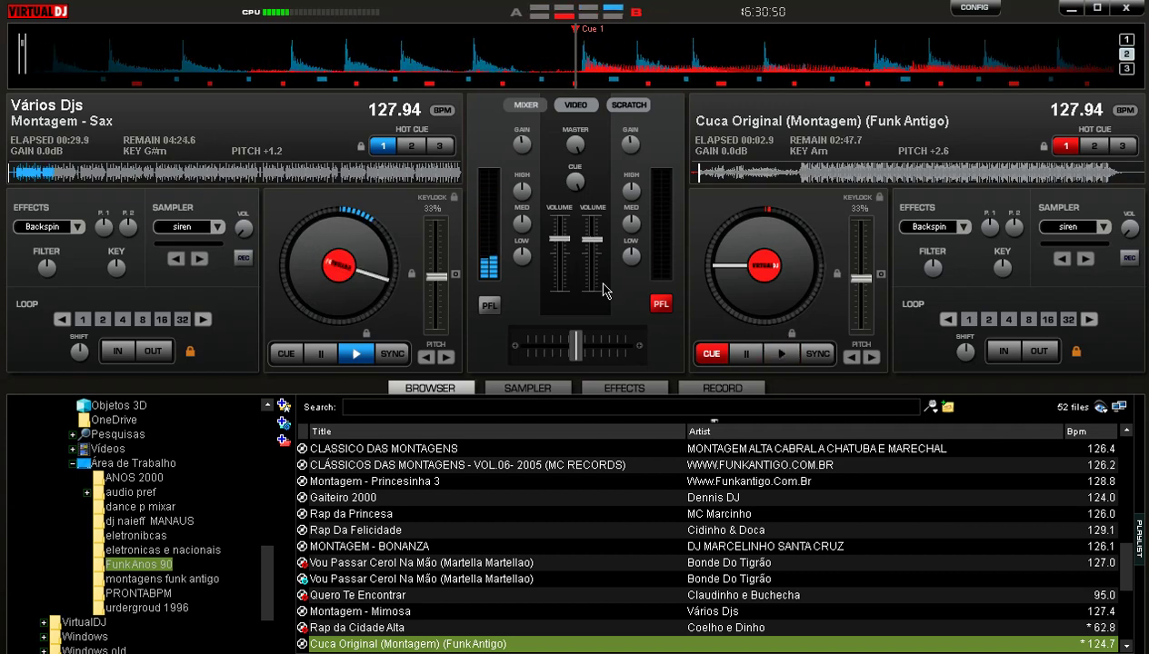
Switch the mix to "Cuca Original (Montagem) (Funk Antigo)" with the Backspin effect on deck 1, then cut deck 1's volume to minimum.
click(604, 388)
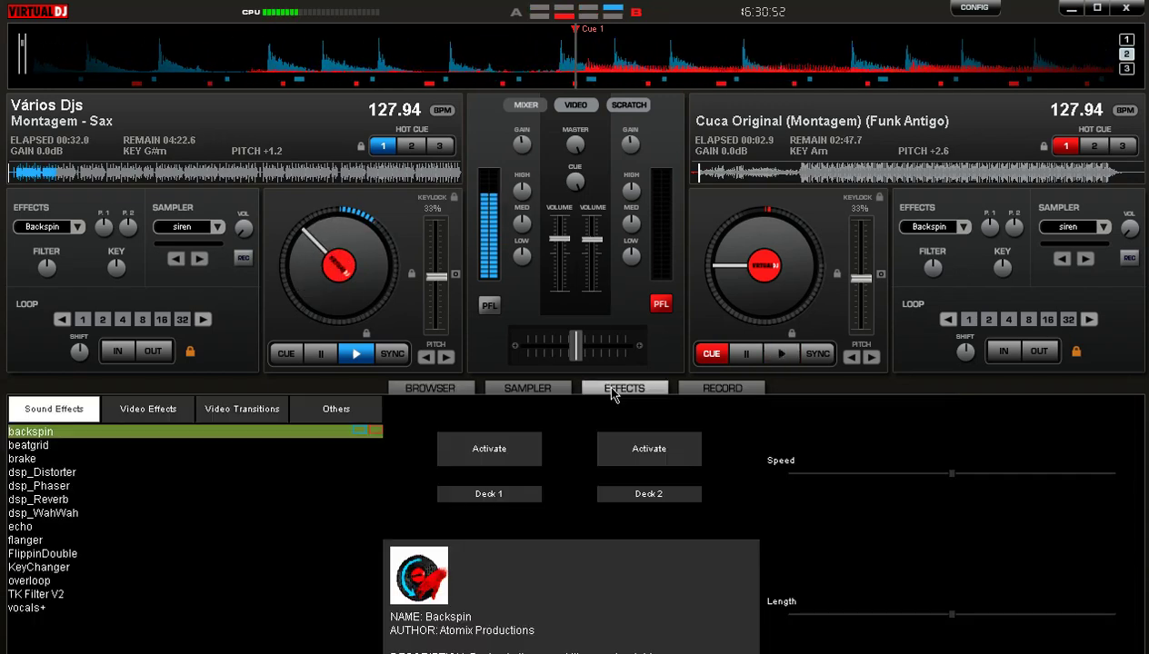
click(496, 450)
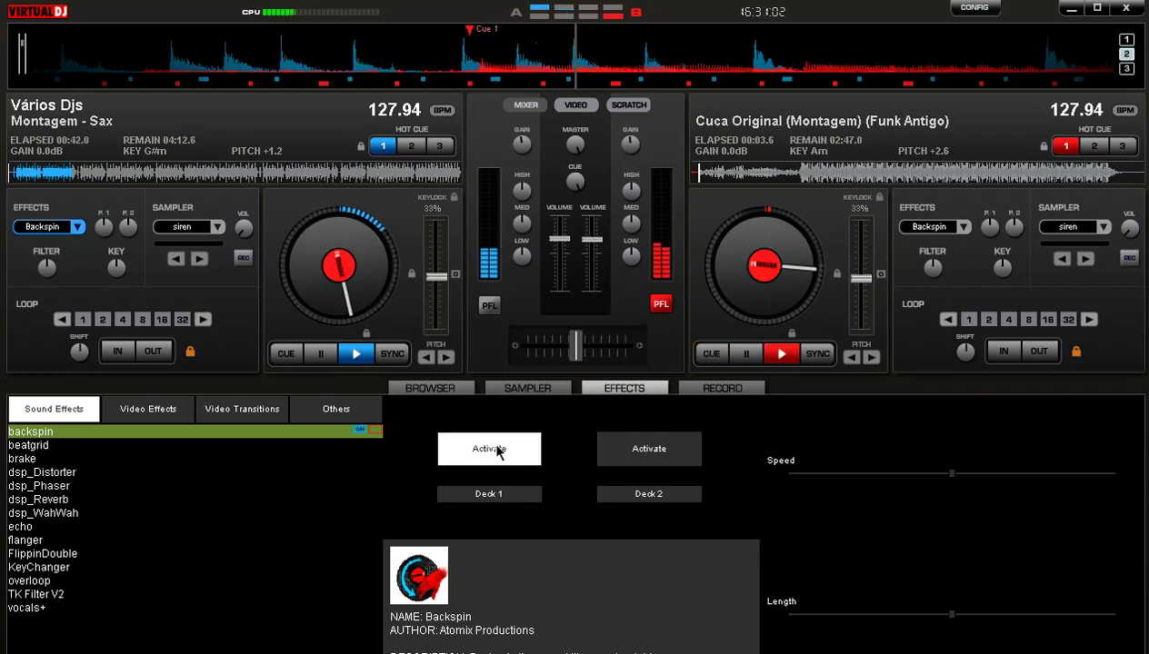
drag(560, 239, 569, 291)
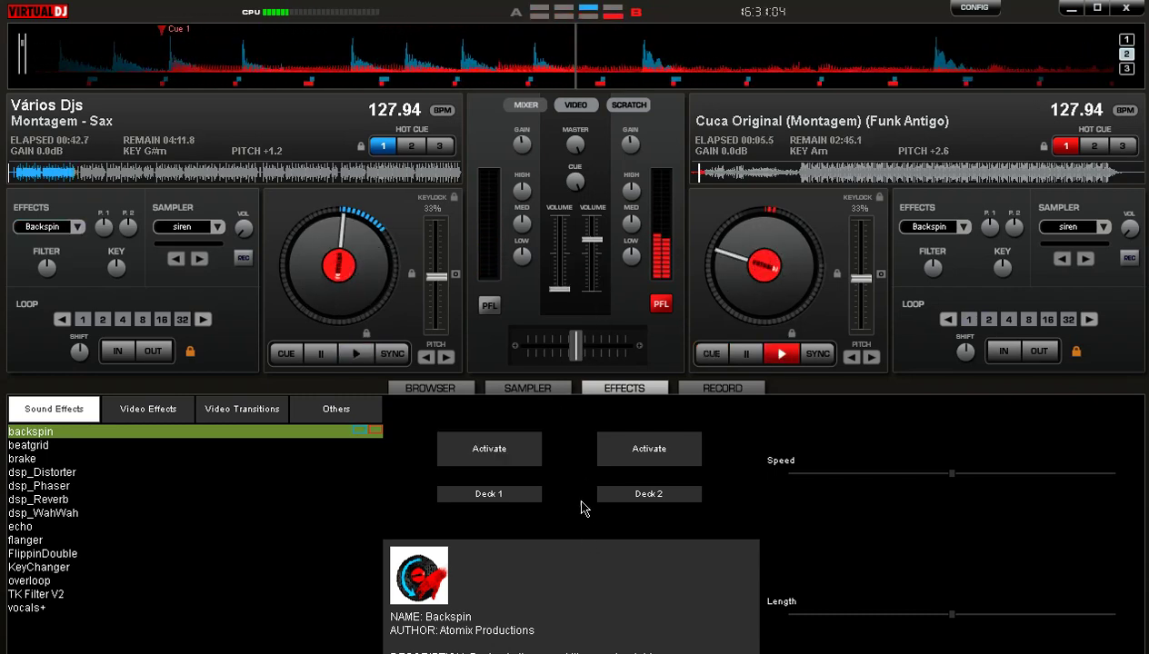
Load "Montagem - We Don't Play" from the "montagens funk antigo" folder onto deck 1 and raise its volume to about deck 2's level.
click(440, 385)
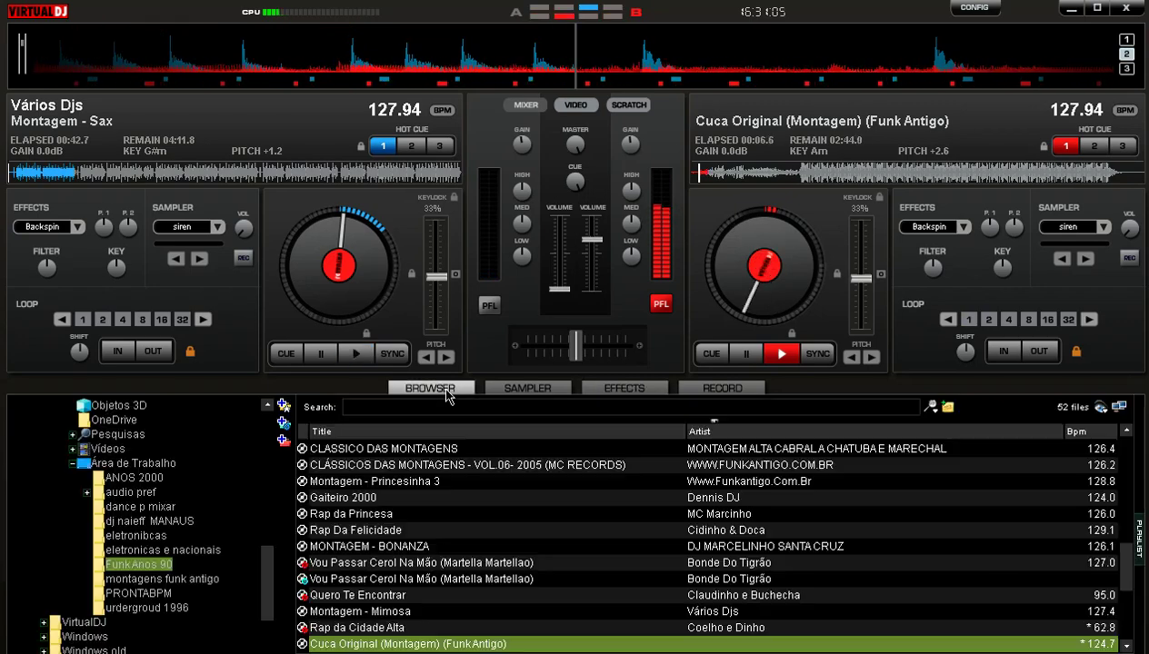
click(195, 579)
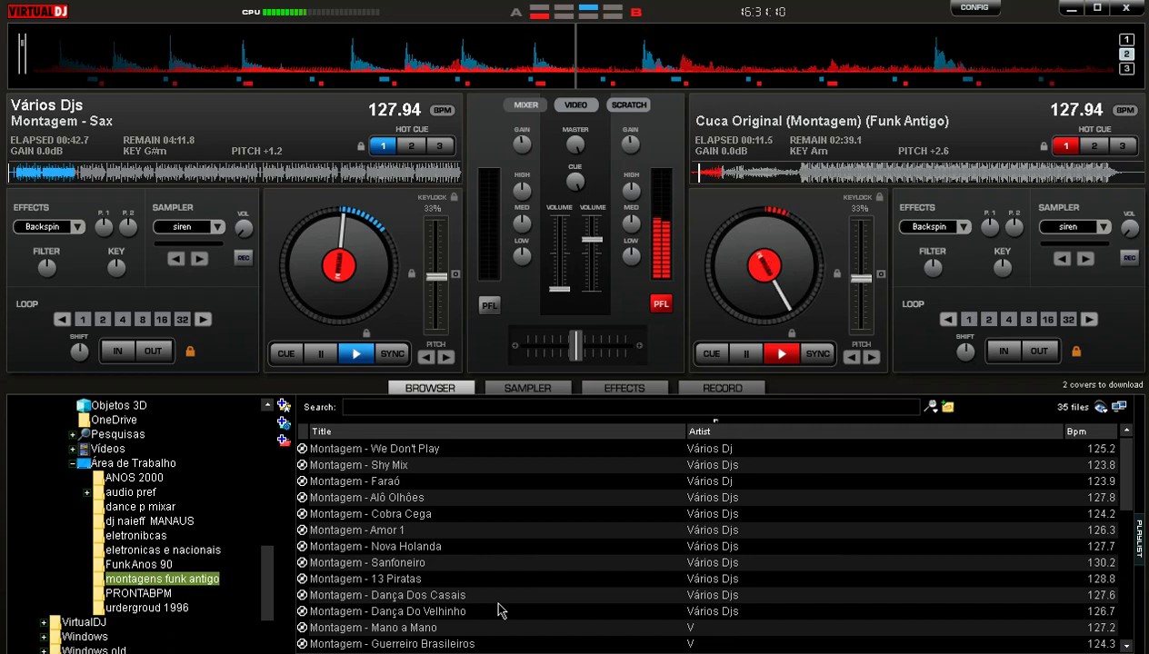
drag(492, 449, 314, 150)
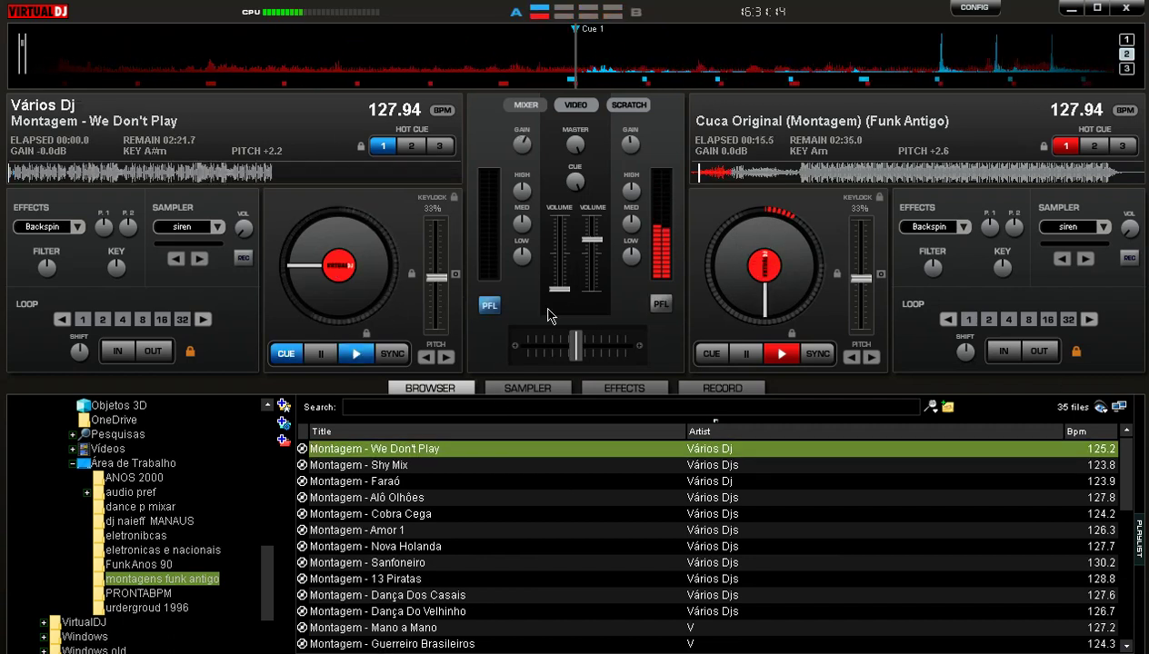
drag(557, 289, 558, 252)
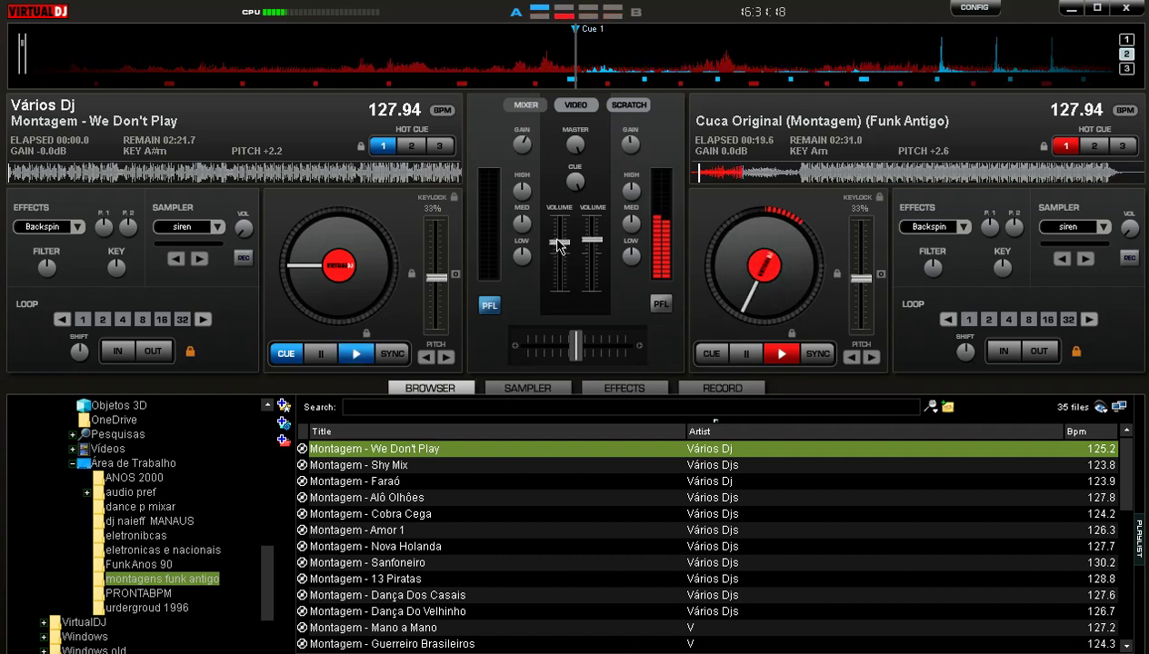
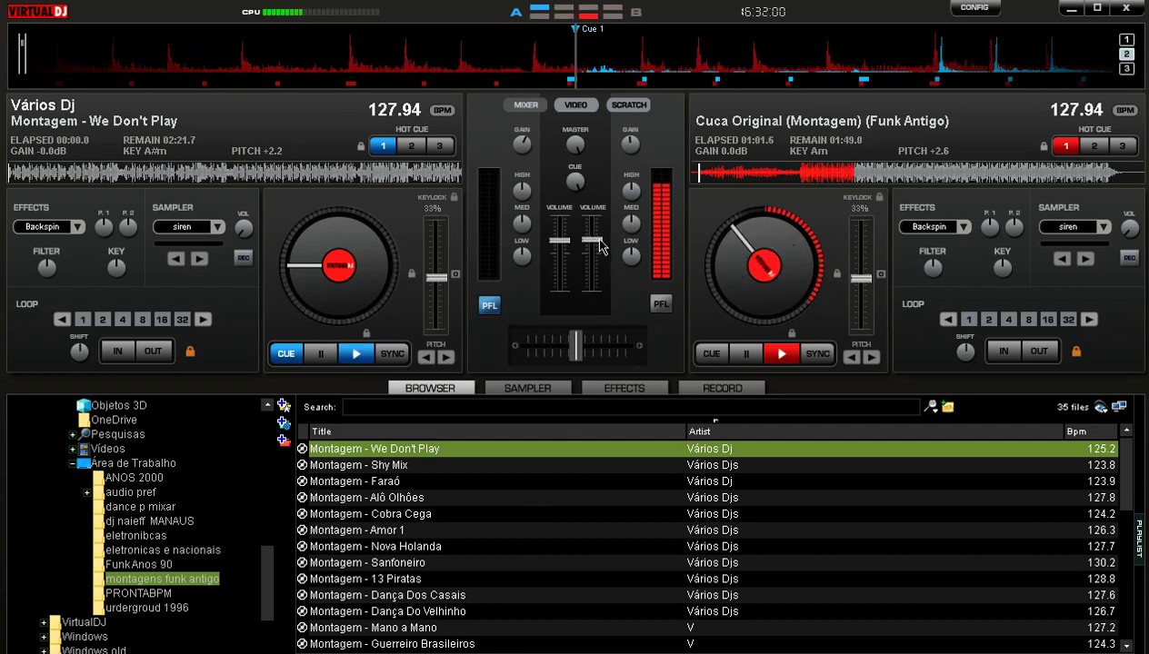
Switch the mix to "Montagem - We Don't Play" on deck 1, varying deck 2's volume before cutting it to minimum.
mouse_move(598, 247)
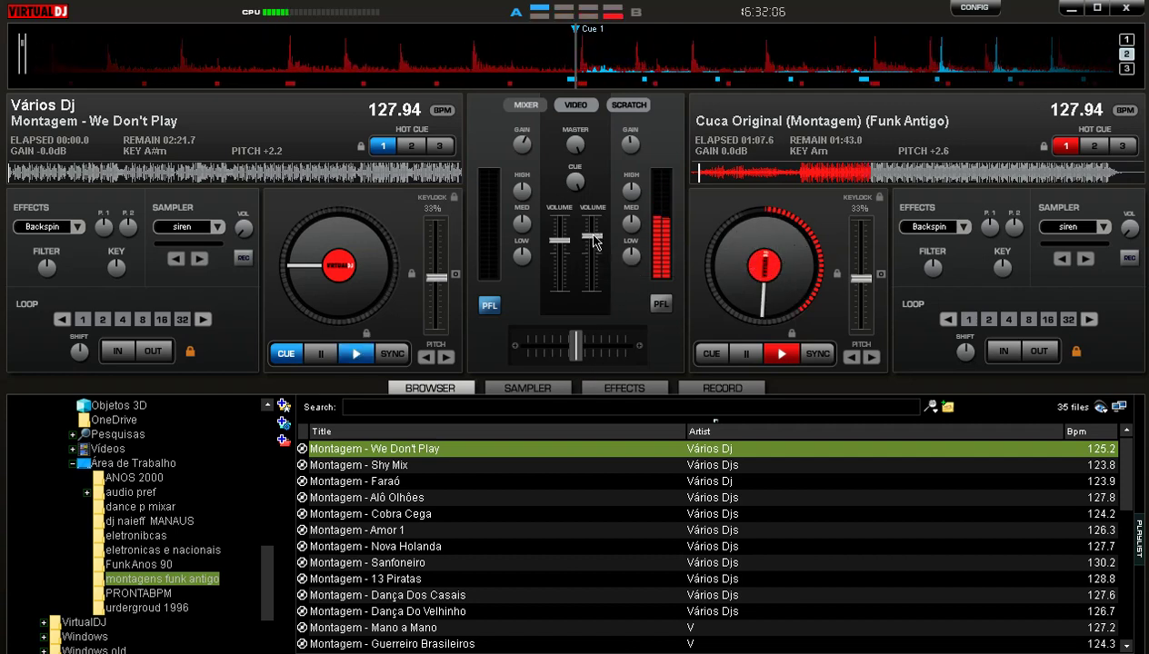
drag(593, 237, 595, 247)
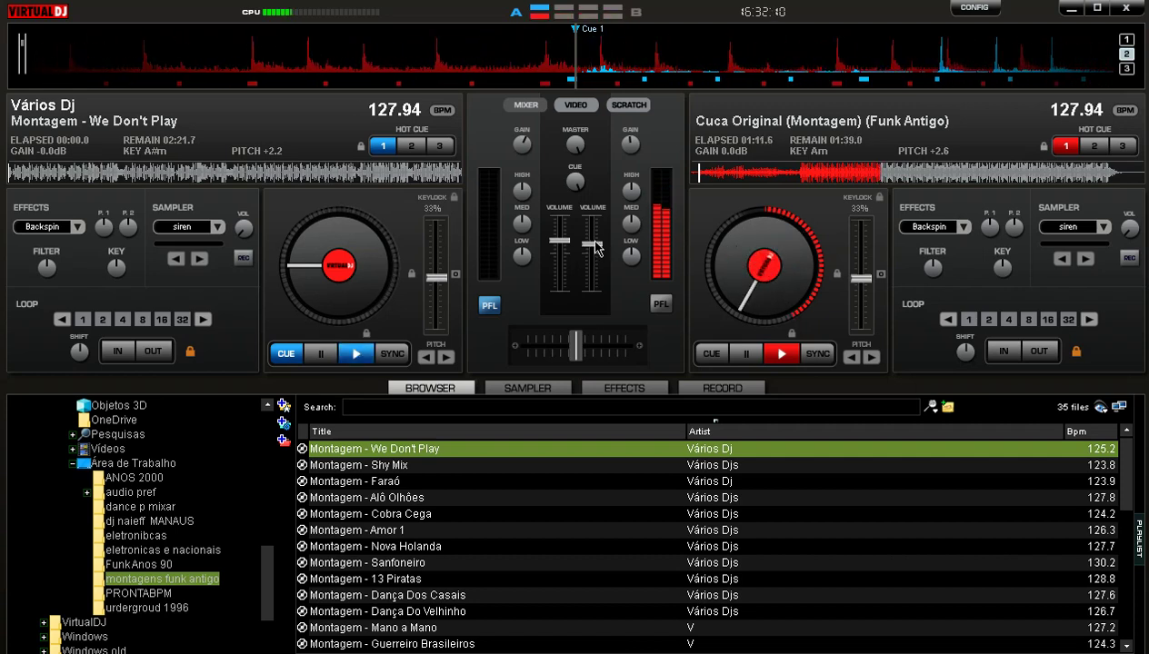
drag(595, 247, 595, 291)
key(space)
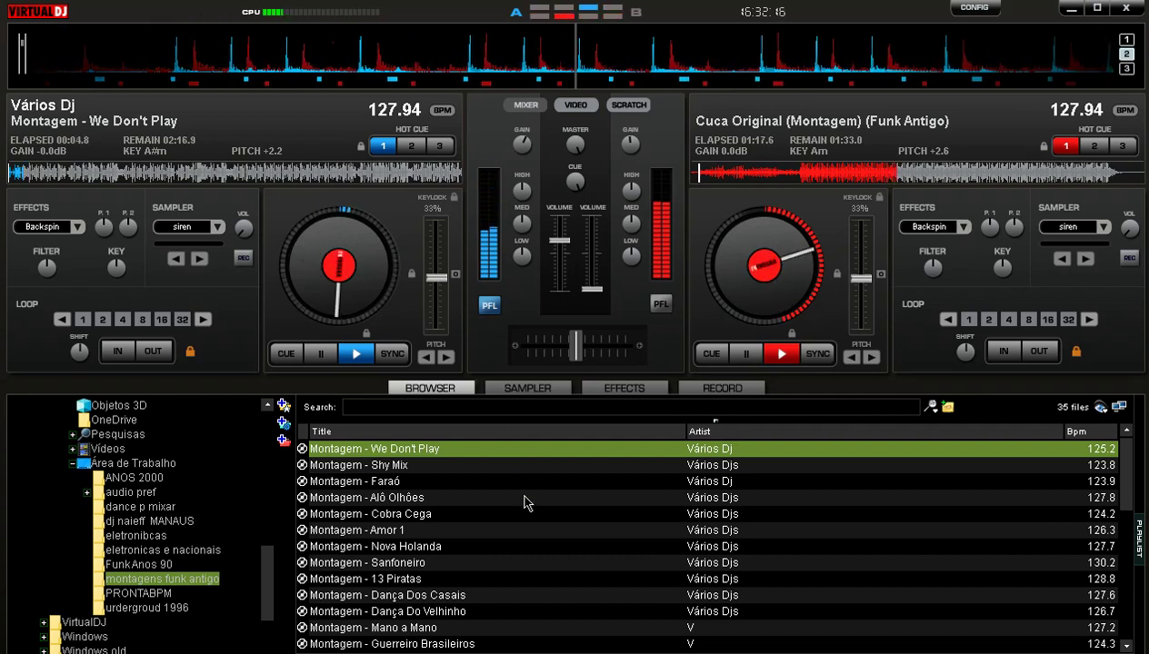
Look through the "montagens funk antigo" folder and load "Montagem - Faraó" onto deck 2.
scroll(527, 503, down, 3)
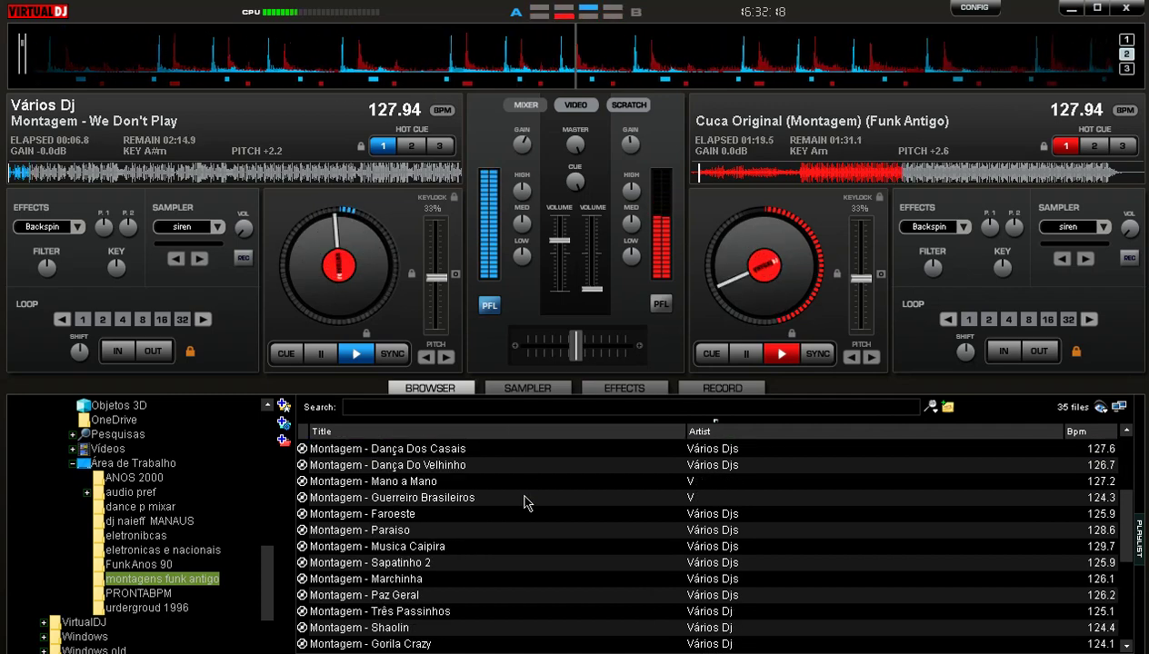
scroll(527, 502, down, 1)
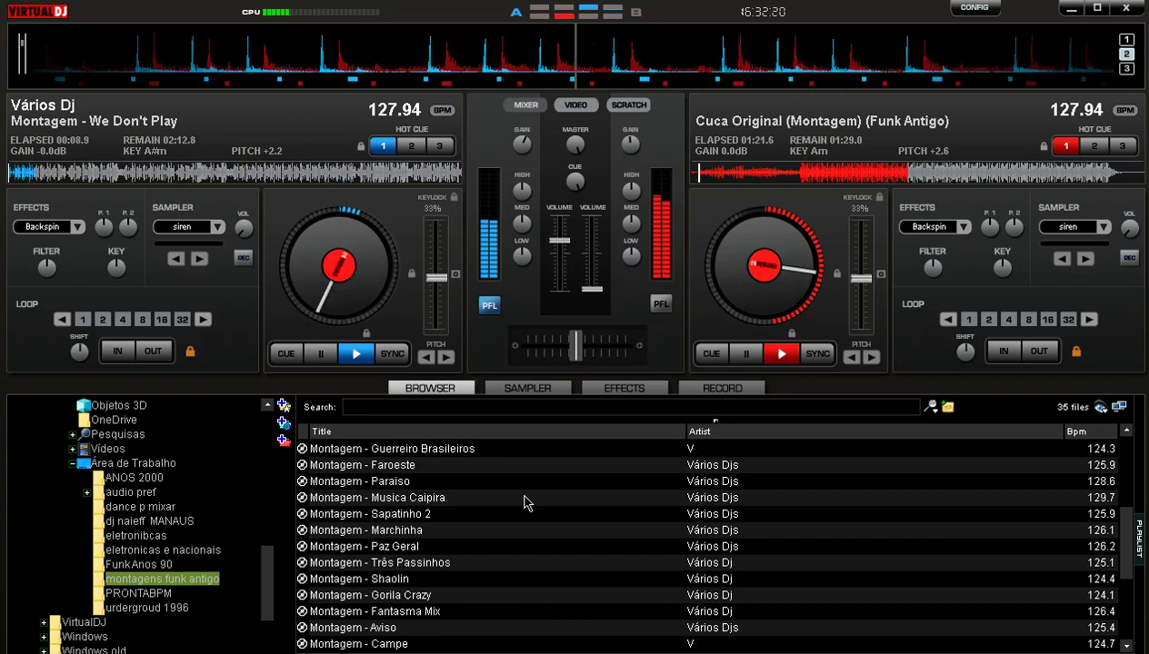
scroll(528, 502, down, 3)
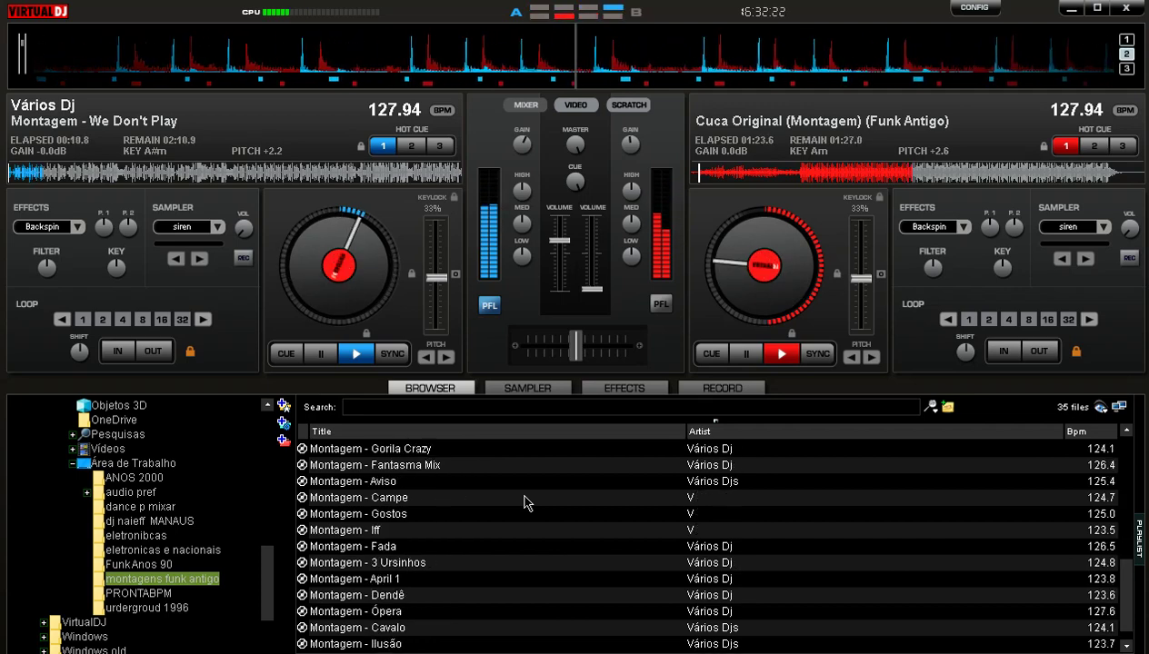
scroll(527, 502, down, 1)
scroll(527, 503, up, 7)
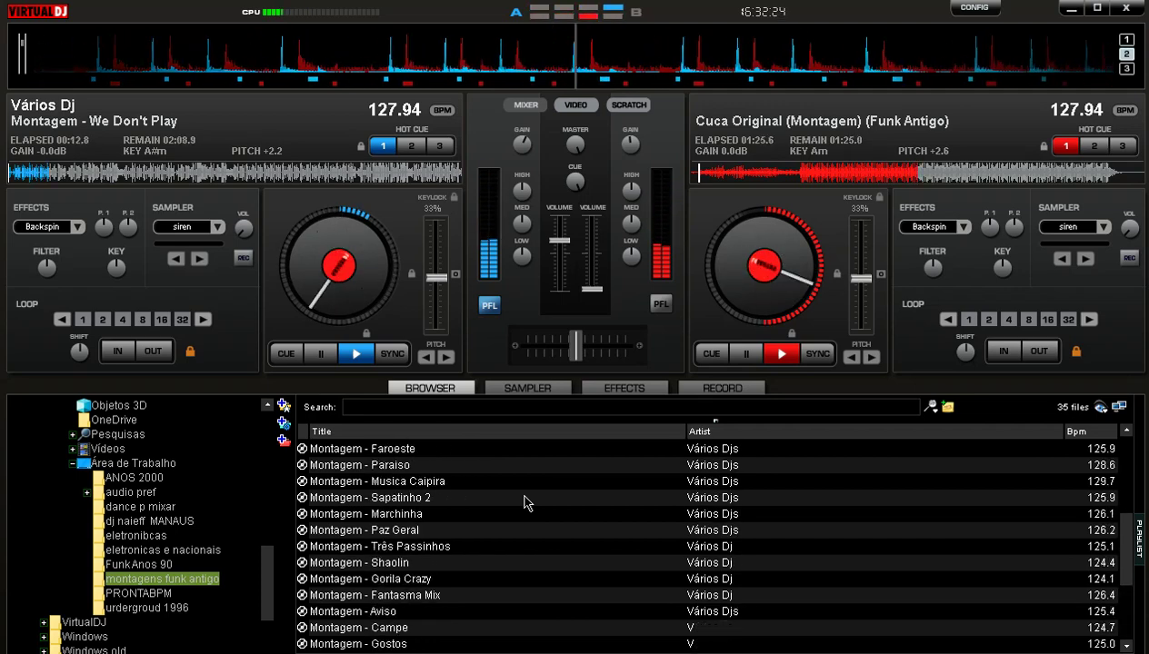
scroll(527, 502, up, 1)
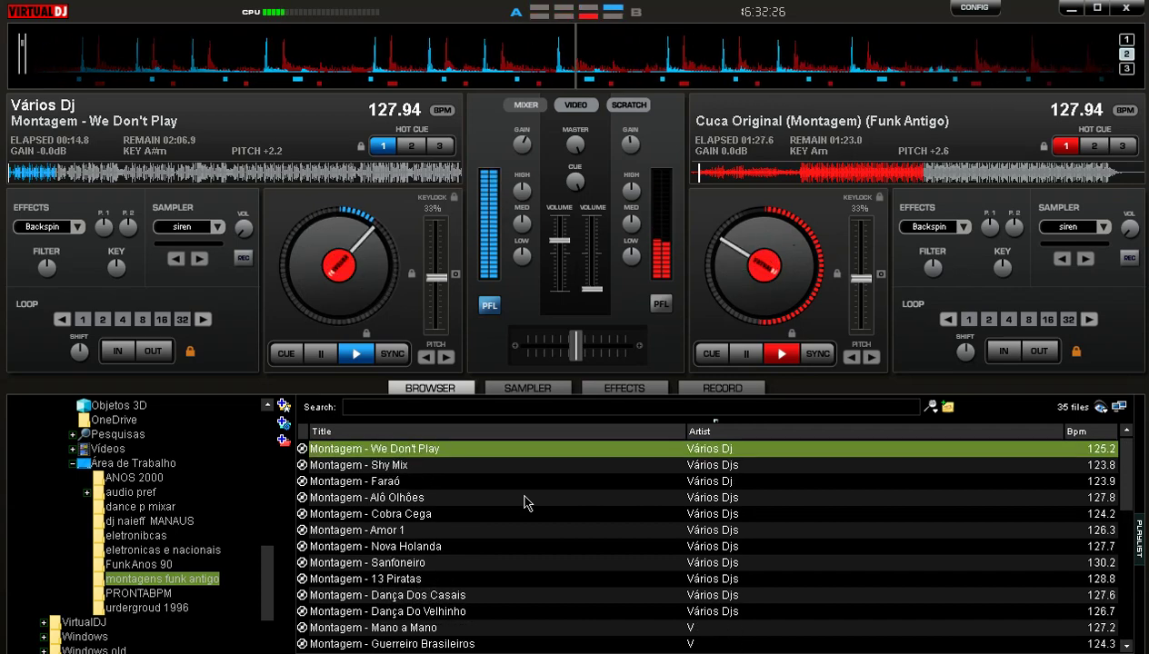
drag(525, 484, 959, 161)
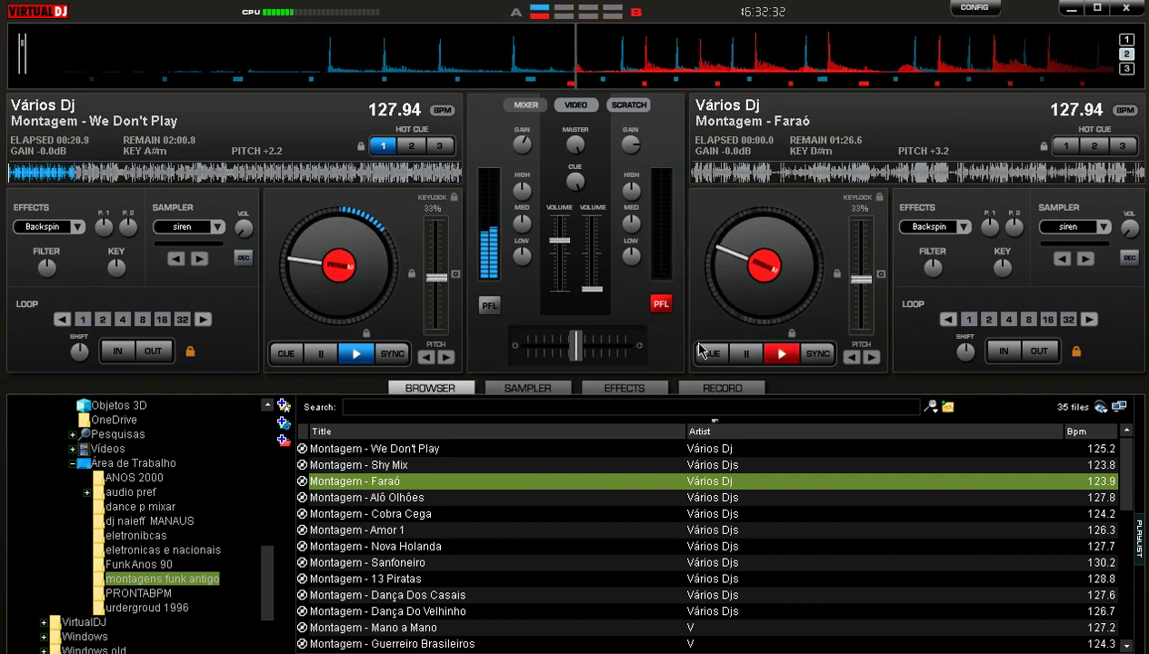
Set a cue point at the start of "Montagem - Faraó" and raise deck 2's volume to about deck 1's level.
click(702, 352)
drag(593, 289, 598, 272)
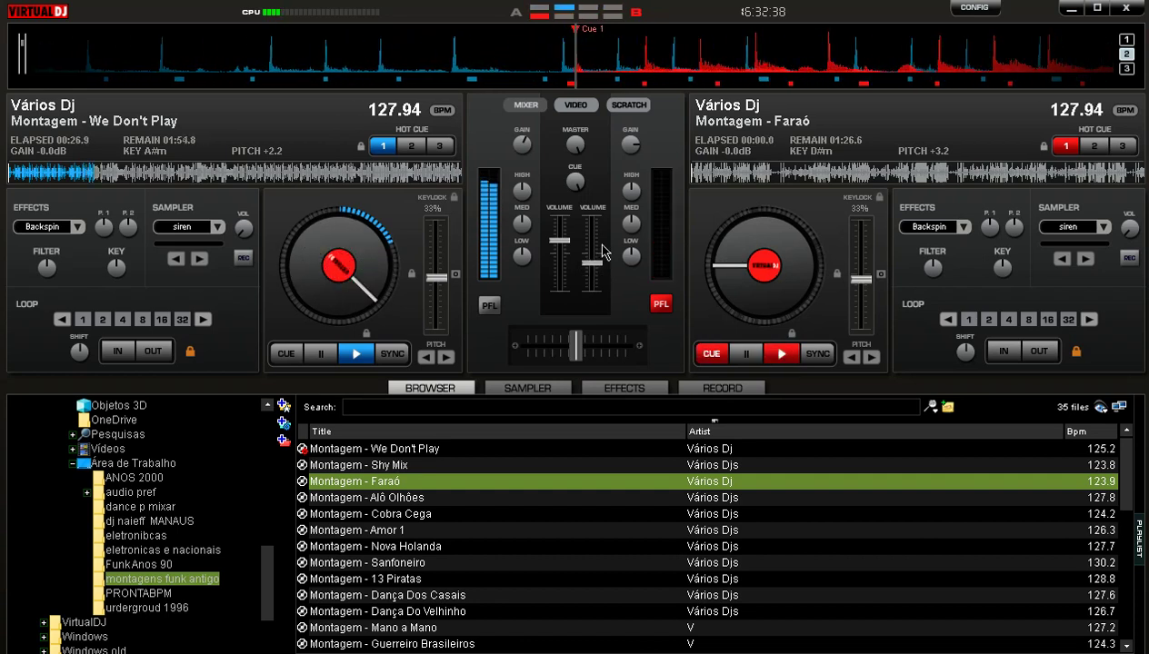
drag(602, 244, 602, 238)
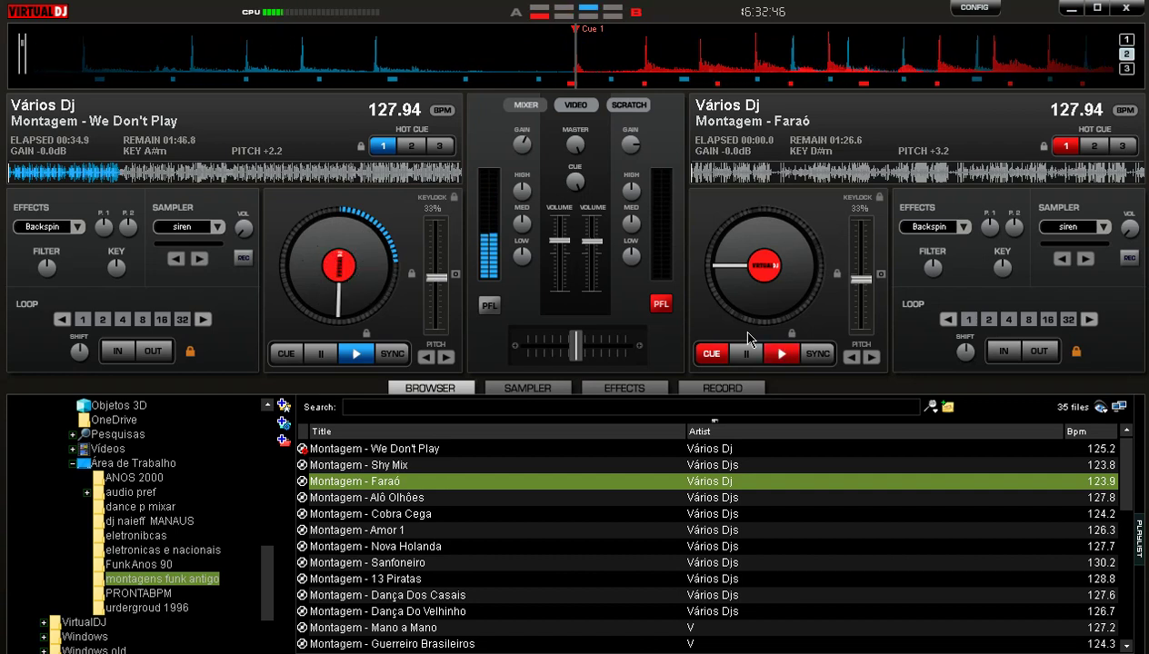
Adjust deck 2's volume and switch the mix to "Montagem - Faraó" on deck 2, cutting deck 1's volume to minimum.
drag(590, 243, 593, 252)
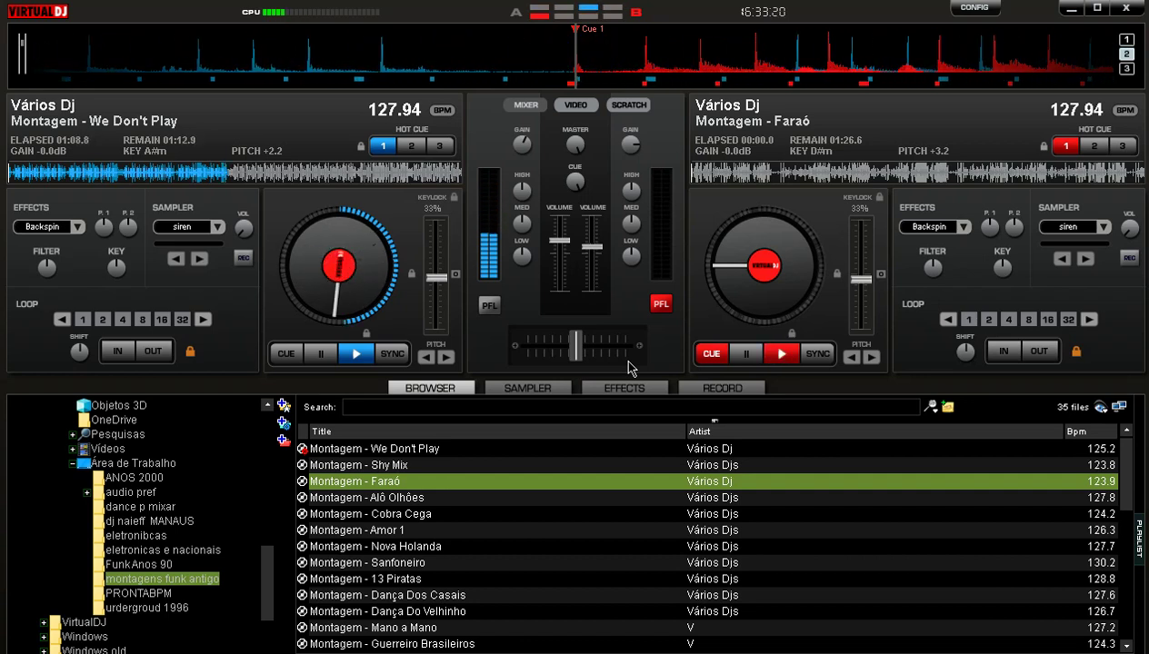
key(space)
drag(558, 259, 559, 289)
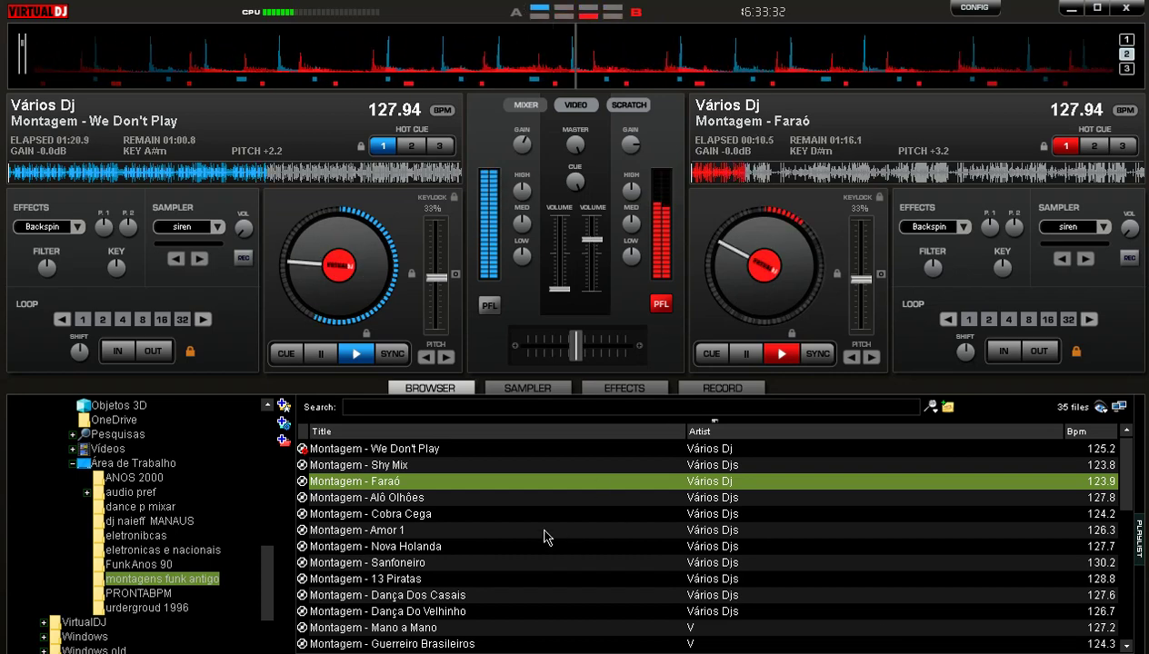
Load "FUNK coca skol seven up é R$ 1,00 quem compra" from the "FunkAnos 90" folder onto deck 1.
scroll(543, 537, down, 1)
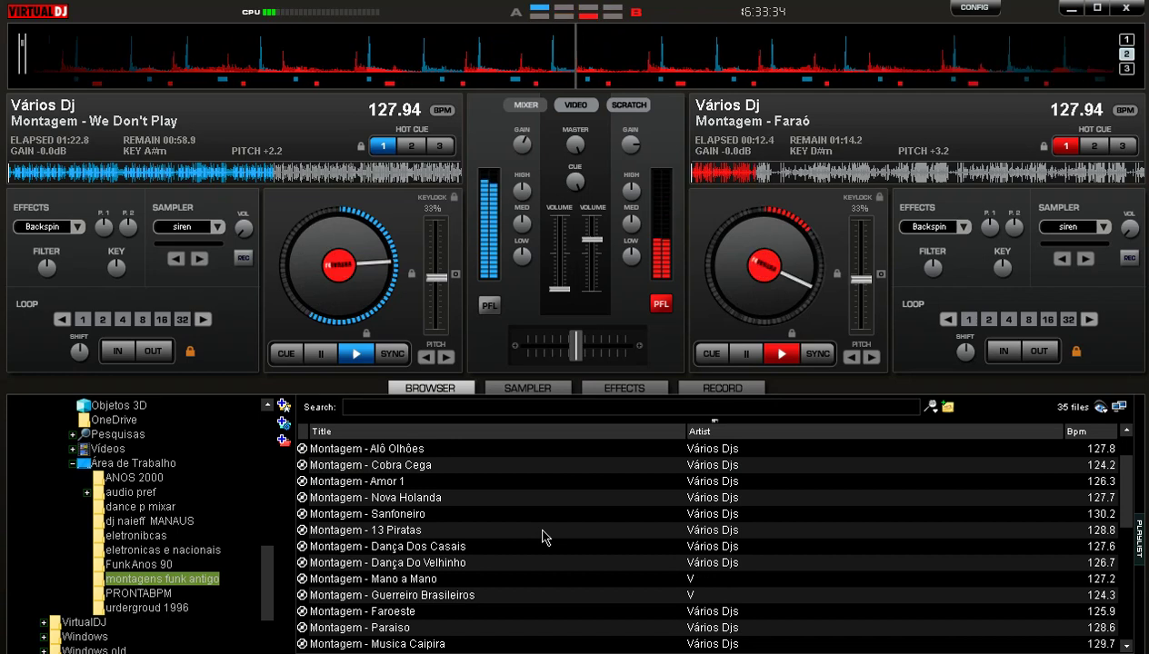
scroll(544, 536, down, 1)
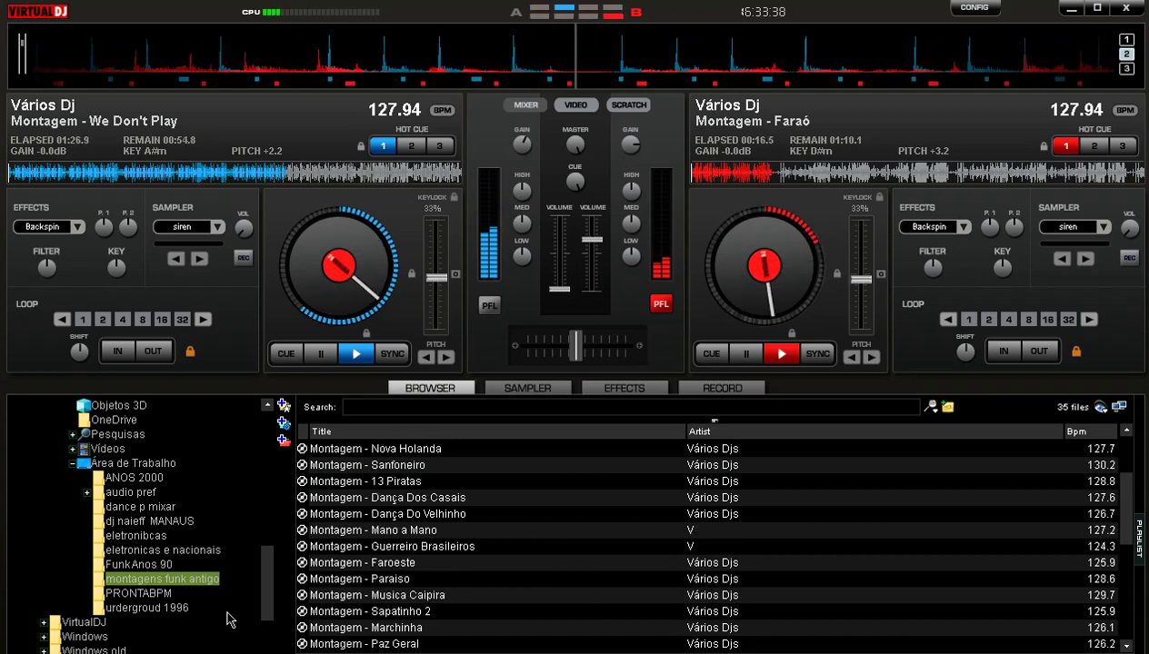
click(138, 564)
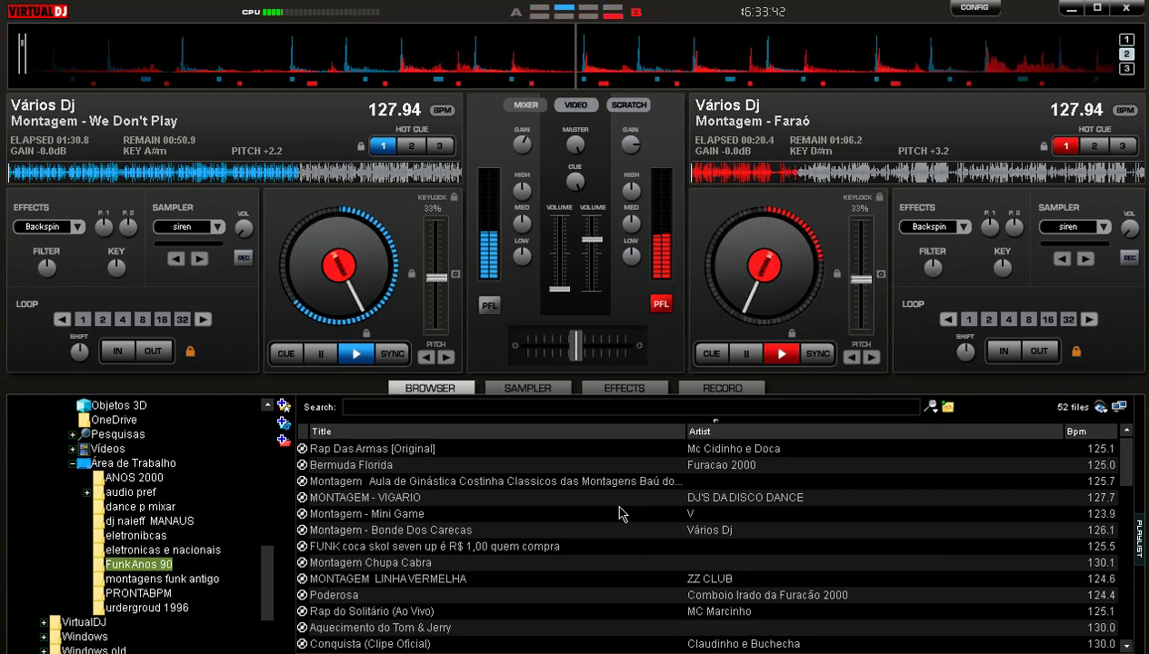
drag(561, 553, 238, 151)
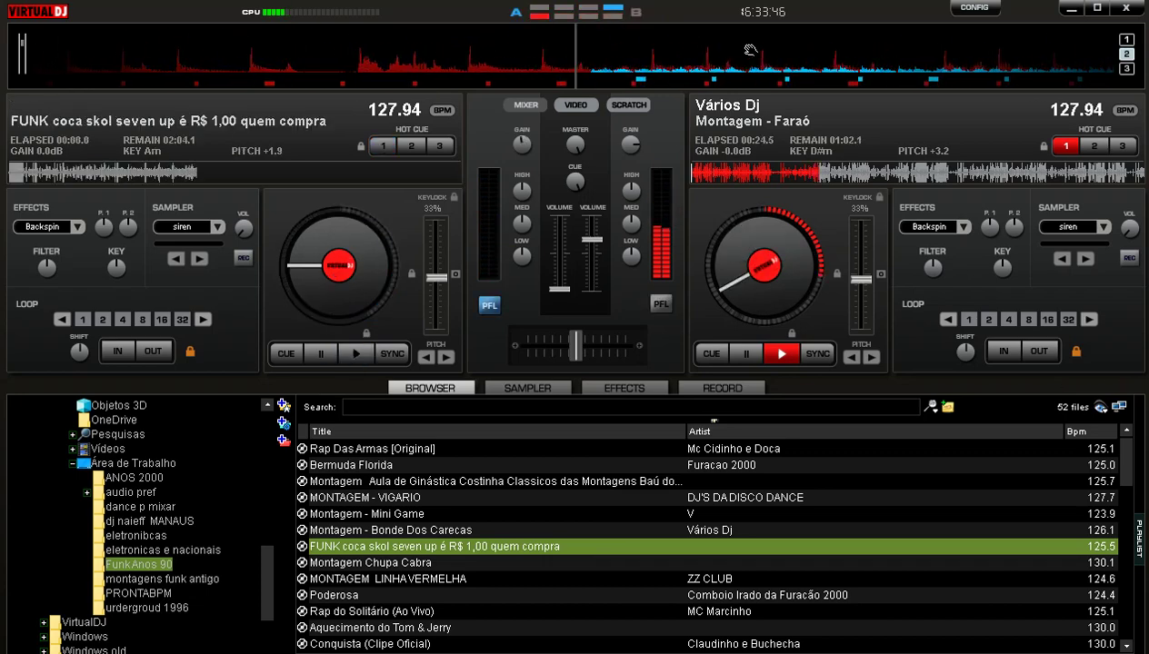
Set a cue point about 0.4 seconds into deck 1's track and switch the mix to it, cutting deck 2's volume to minimum.
drag(684, 60, 678, 62)
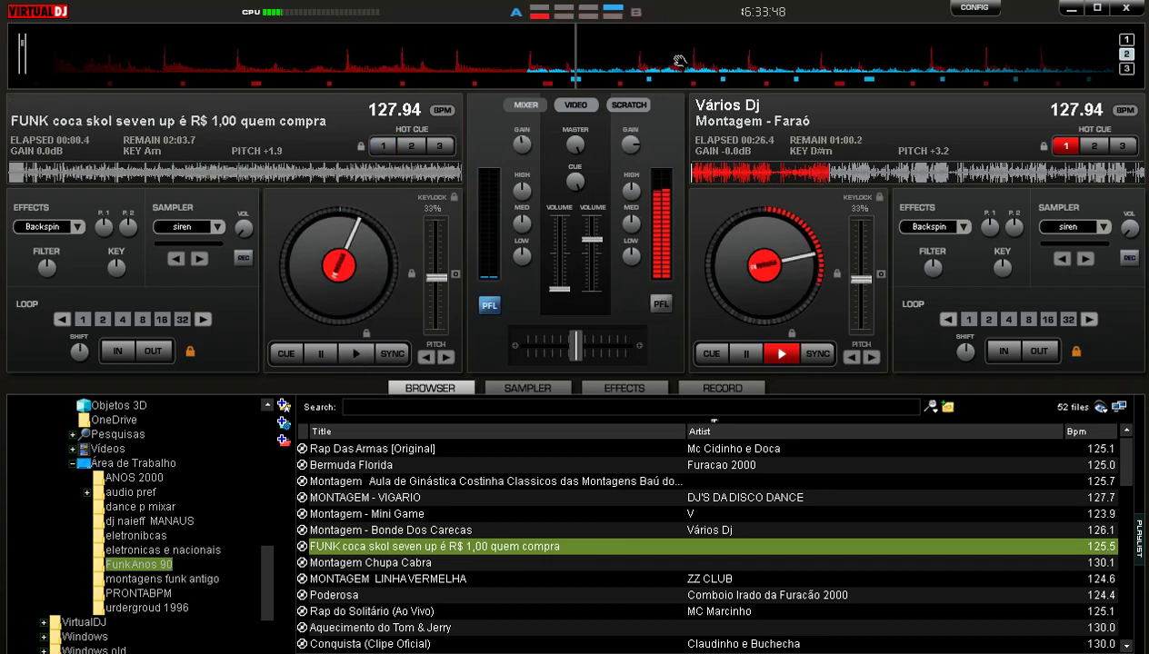
click(286, 355)
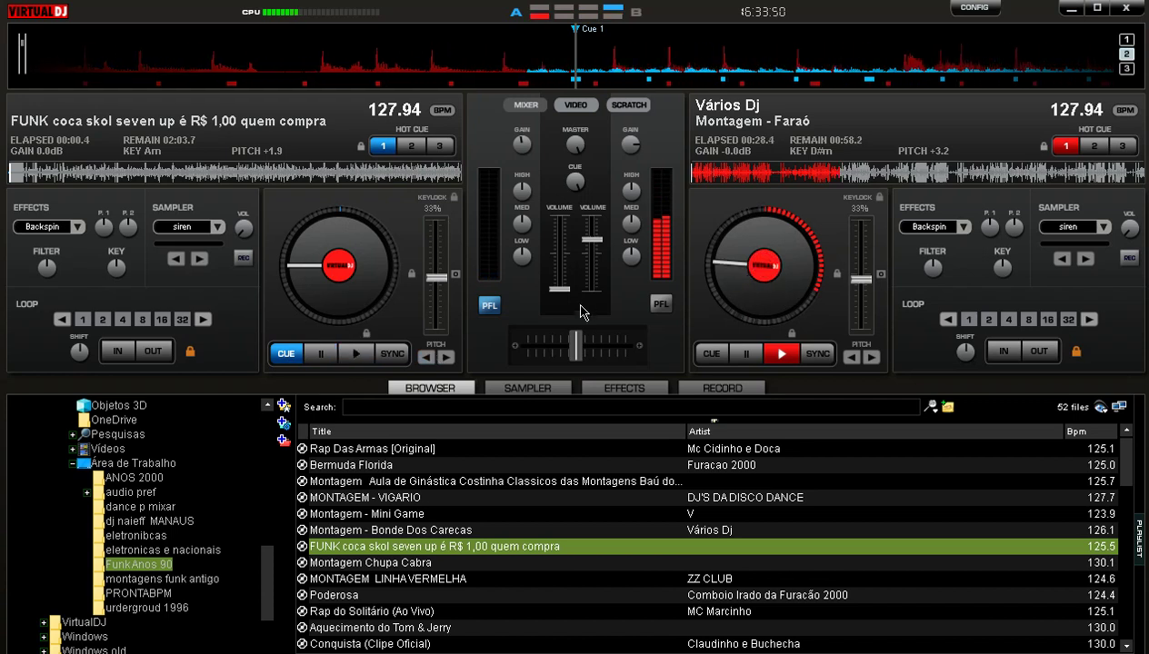
mouse_move(560, 289)
mouse_down()
mouse_move(560, 227)
mouse_move(591, 289)
mouse_up()
key(space)
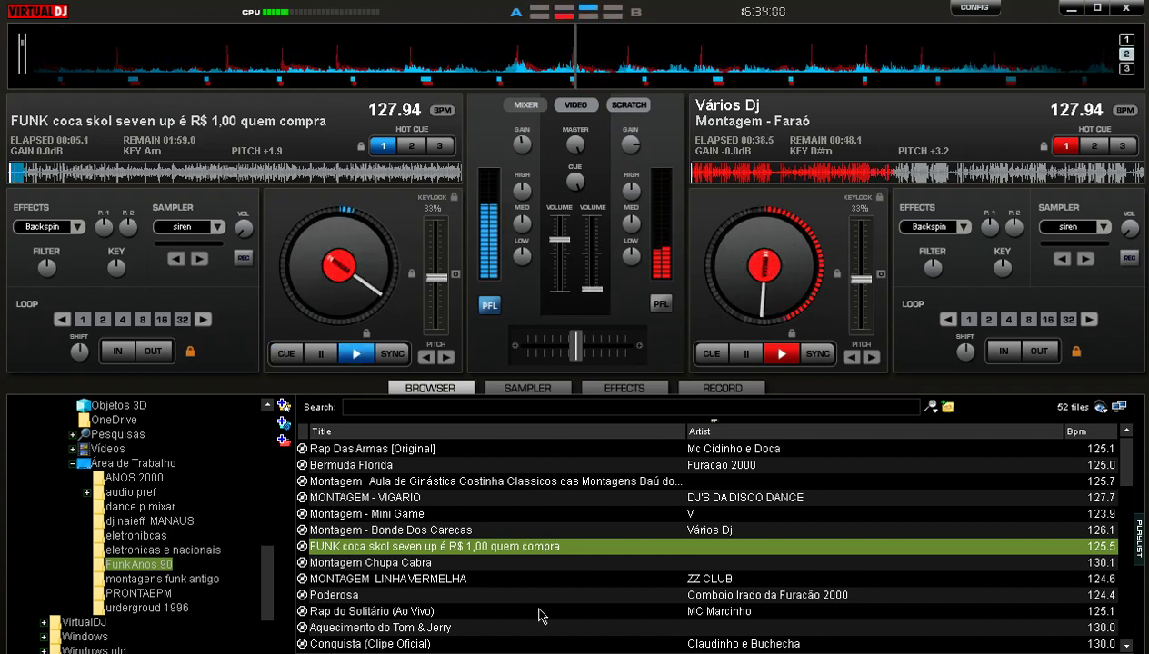
Load "MONTAGEM LINHA VERMELHA" onto deck 2, cued at its start, and raise its volume to about deck 1's level.
drag(525, 582, 918, 159)
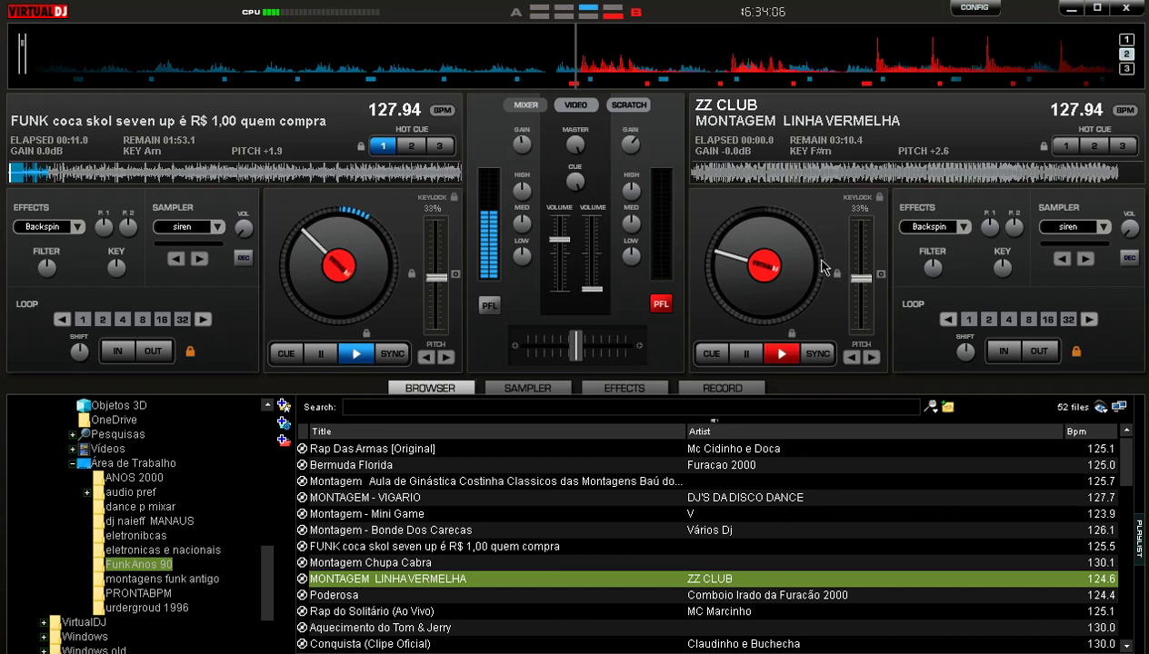
click(713, 355)
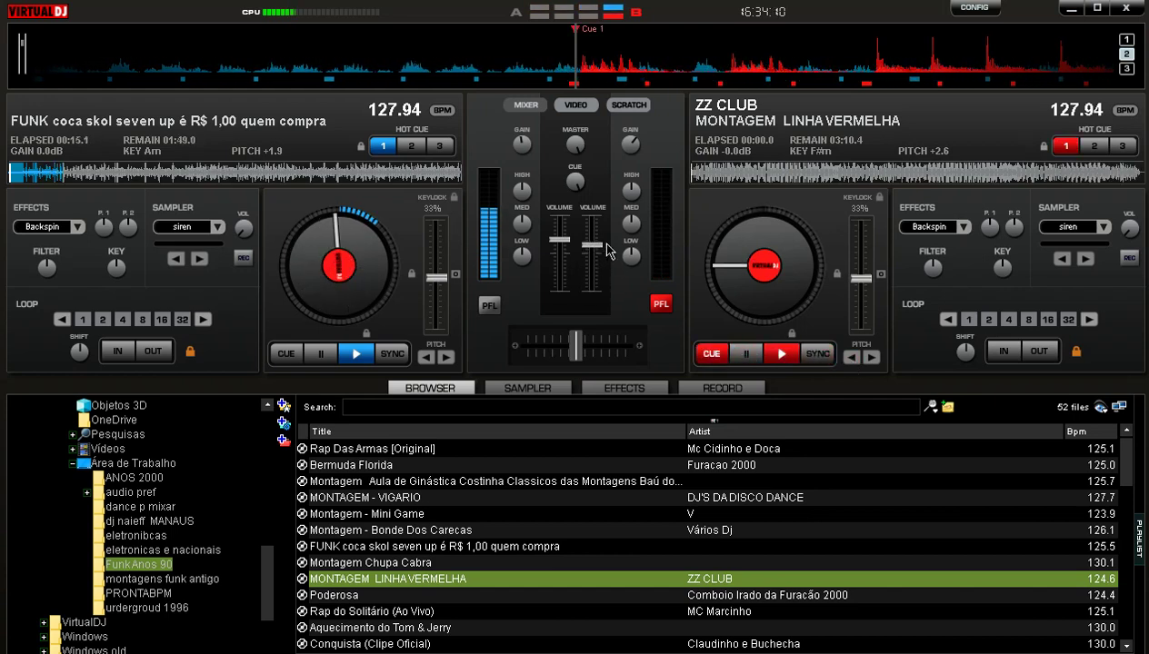
drag(592, 289, 604, 241)
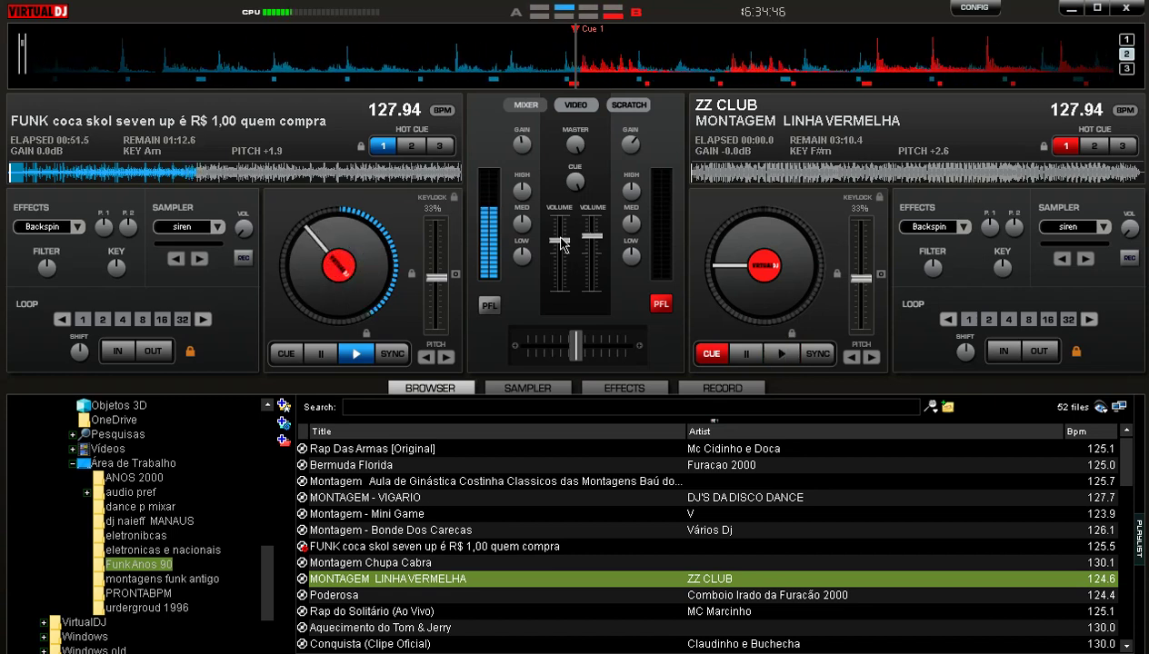
Switch the mix to "MONTAGEM LINHA VERMELHA" on deck 2, ending deck 1's track with the Backspin effect.
click(620, 389)
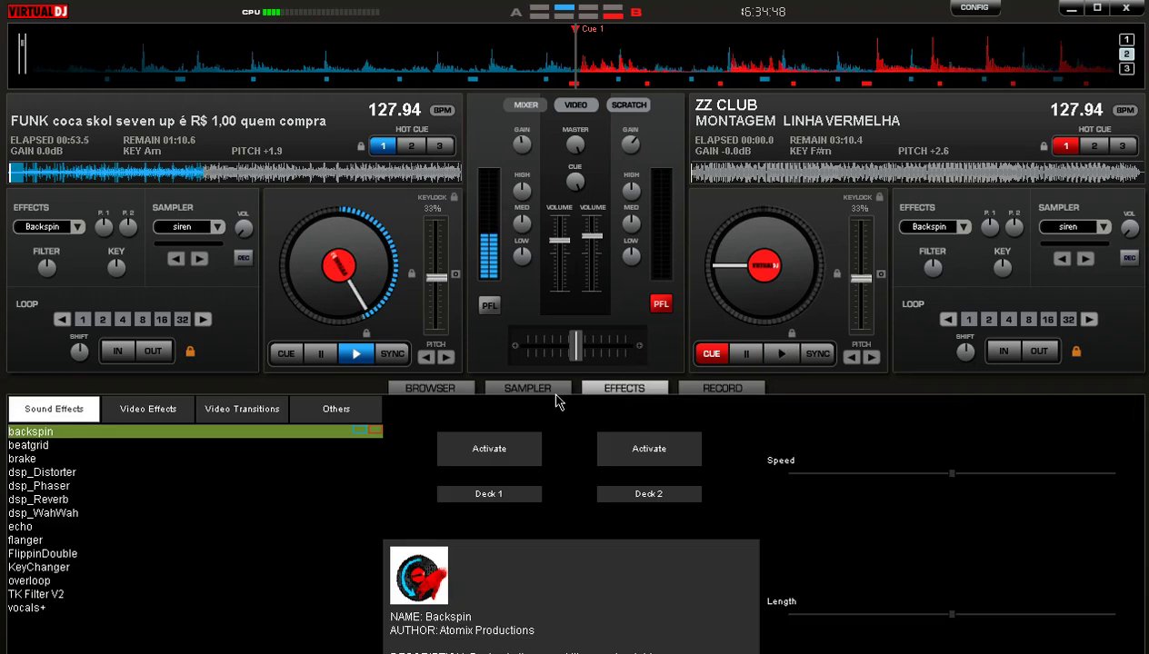
click(500, 449)
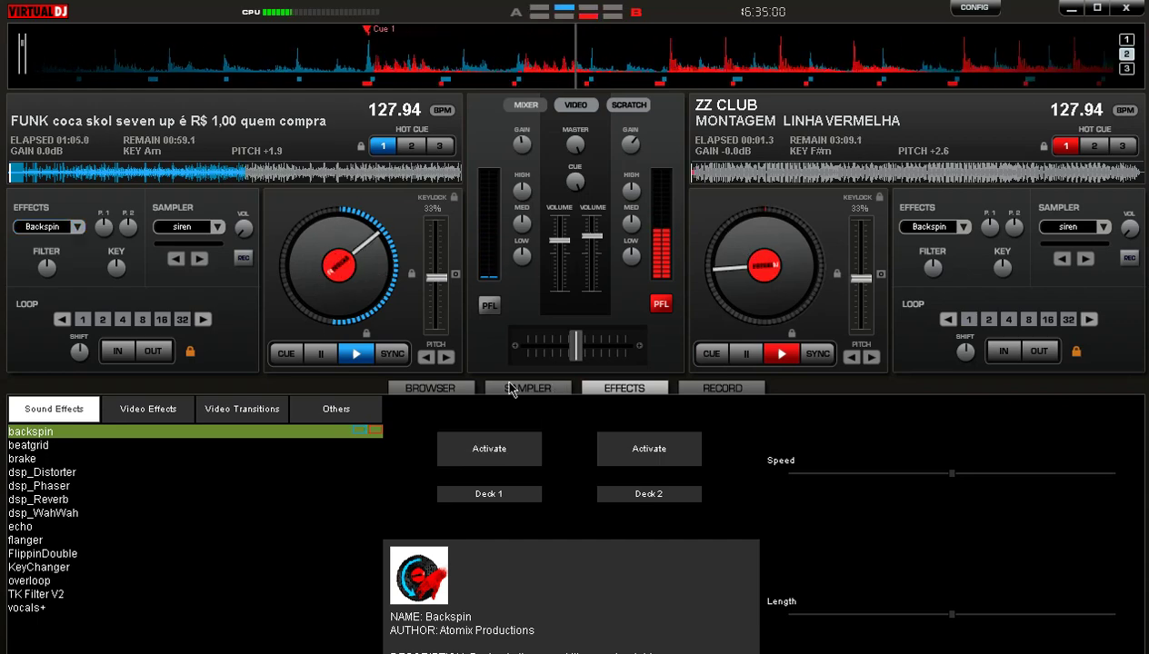
click(462, 389)
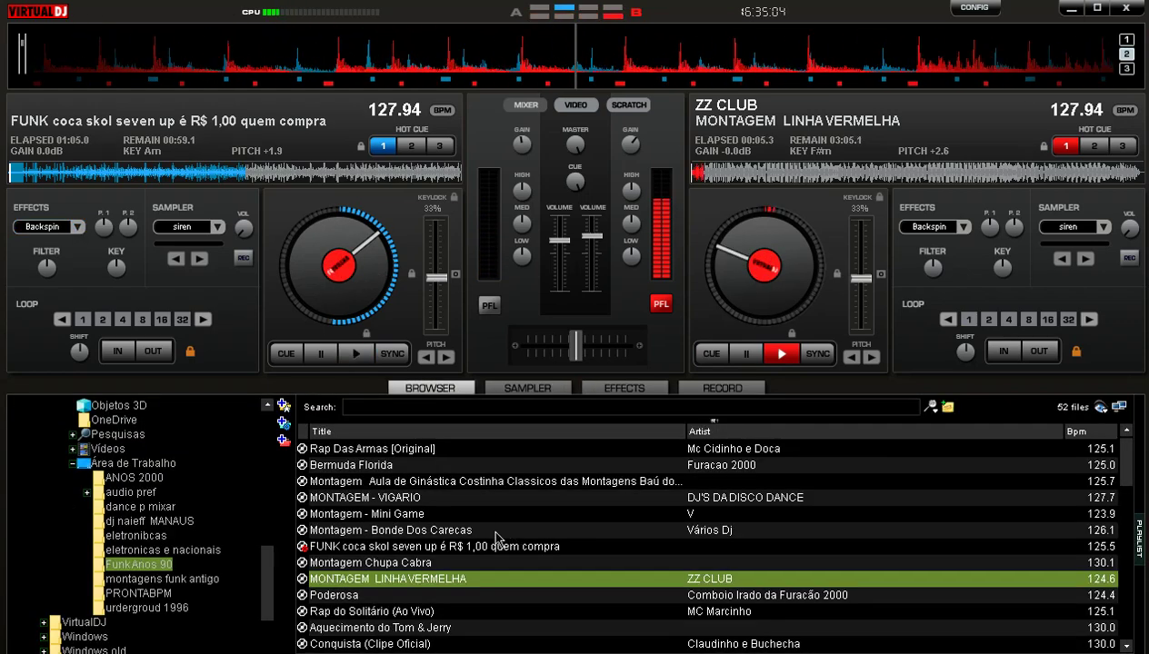
Load "MONTAGEM VIGARIO E CAXIAS" onto deck 1 and set a cue point about 0.9 seconds into it.
scroll(496, 533, down, 1)
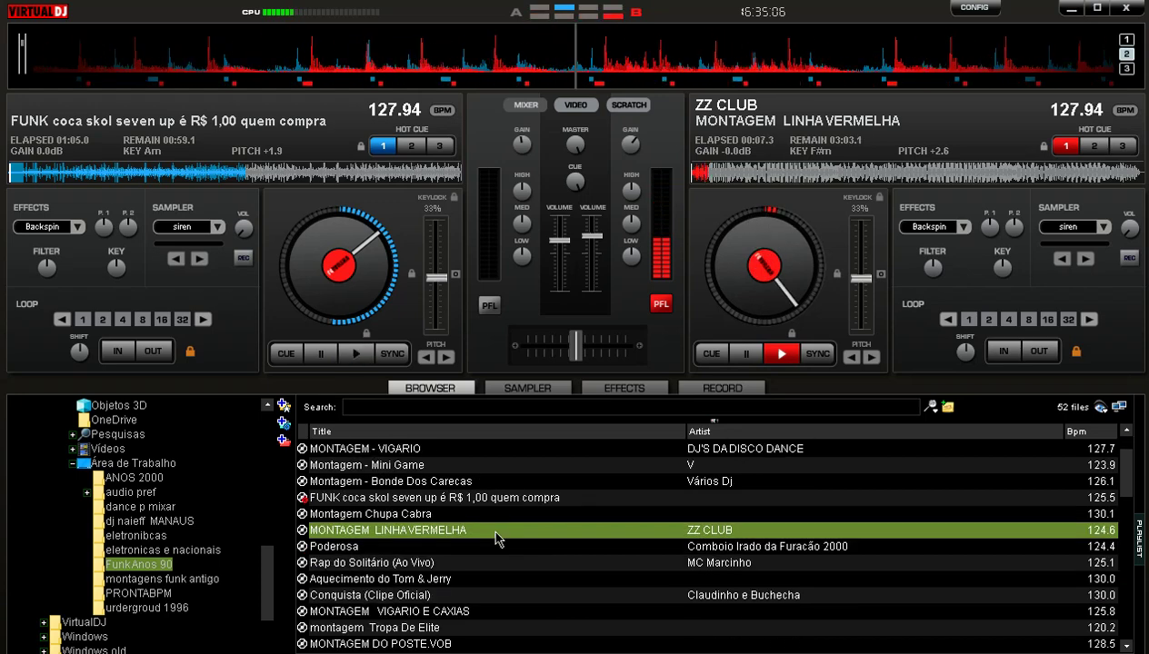
scroll(495, 539, down, 1)
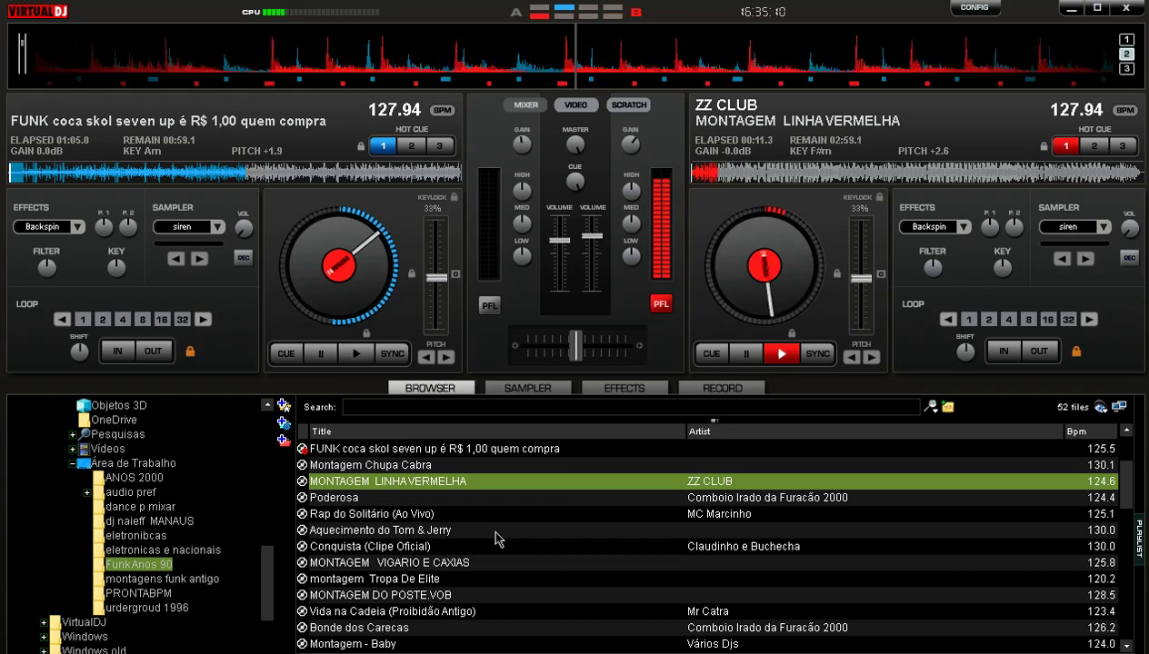
scroll(495, 534, down, 1)
drag(499, 519, 355, 363)
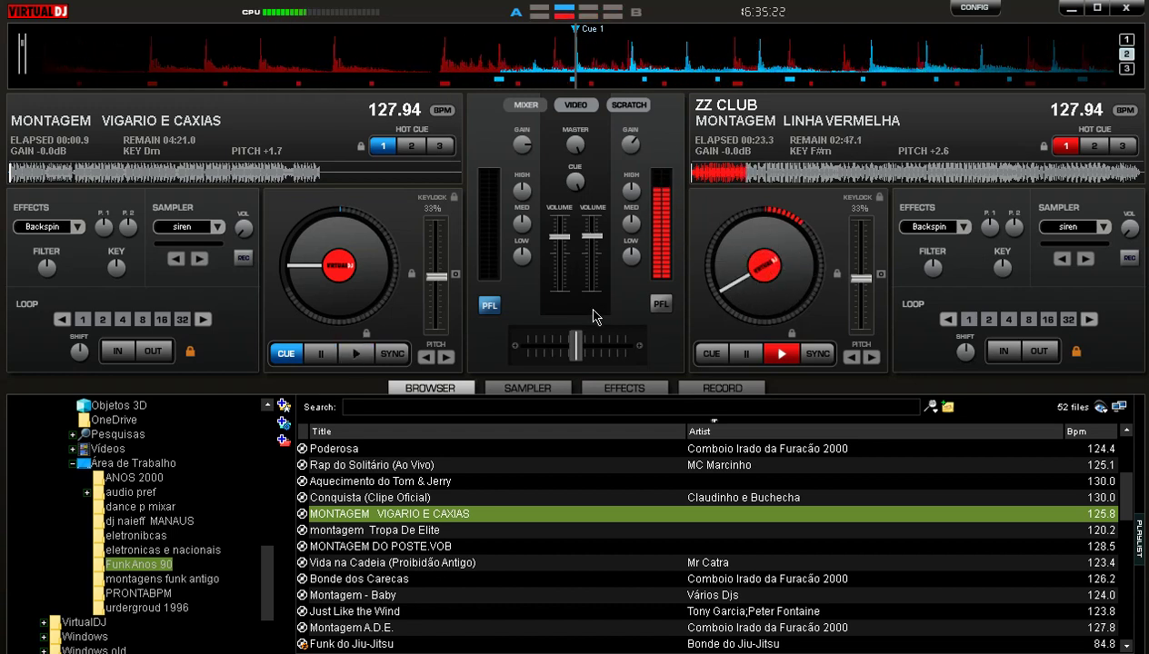
Switch the mix to "MONTAGEM VIGARIO E CAXIAS" on deck 1 and cut deck 2's volume to minimum.
mouse_move(592, 241)
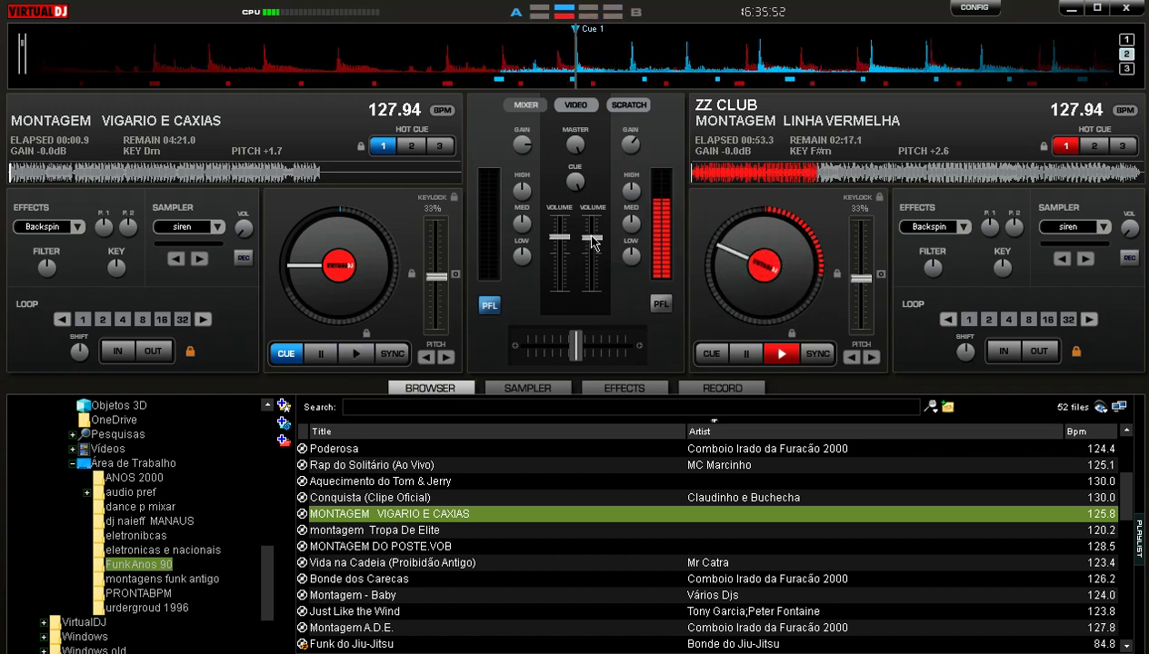
drag(591, 239, 591, 291)
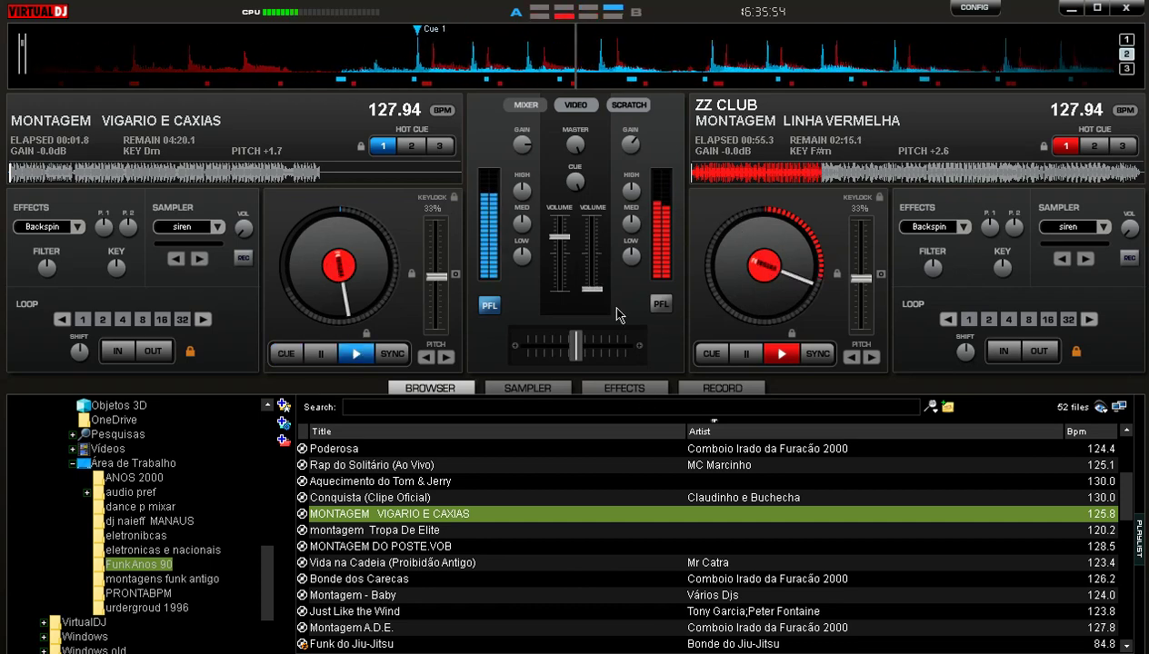
Load "Bonde dos Carecas" onto deck 2, cued about 1 second in, and raise its volume to about deck 1's level.
scroll(482, 536, down, 1)
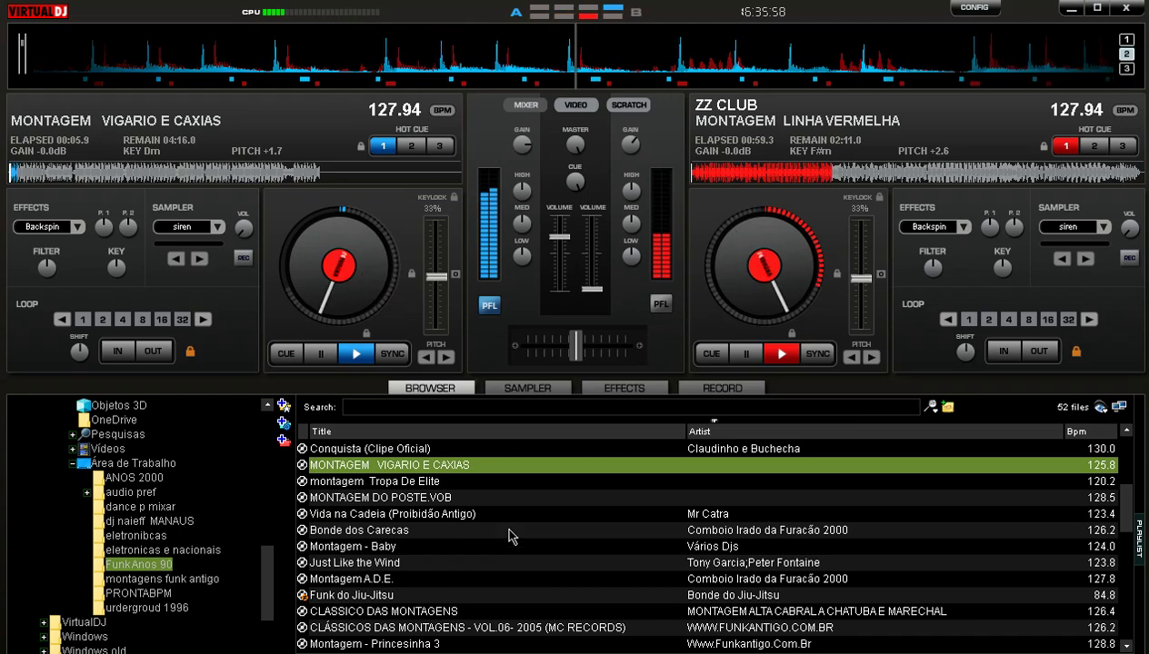
click(510, 531)
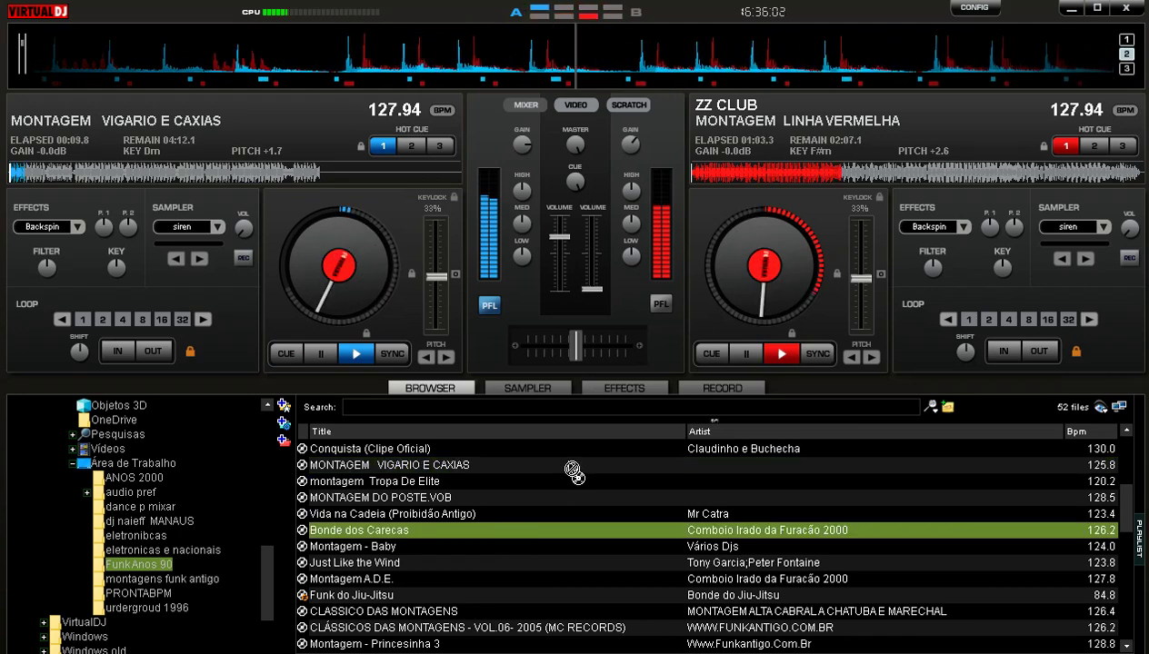
key(Right)
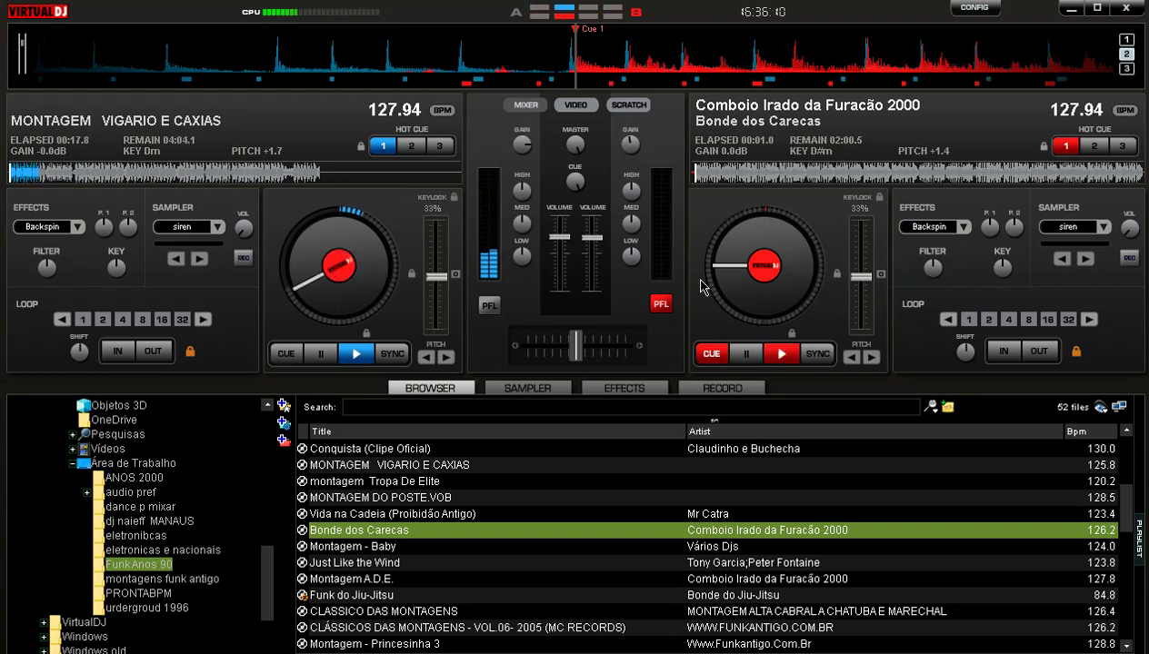
drag(597, 246, 597, 241)
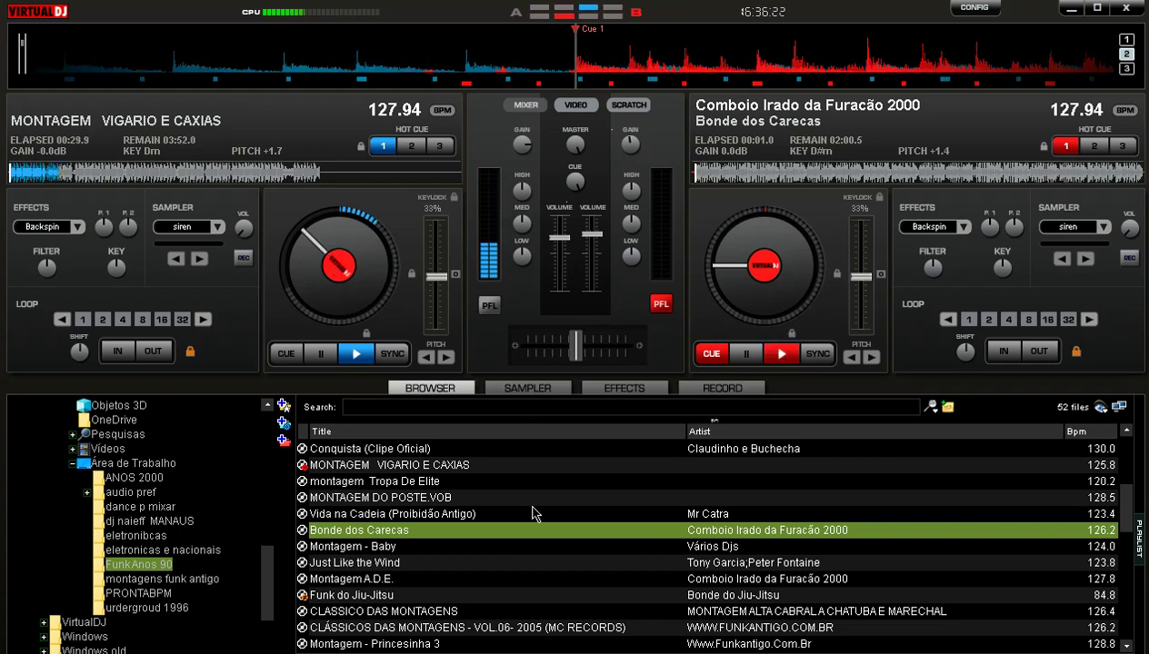
scroll(536, 515, down, 6)
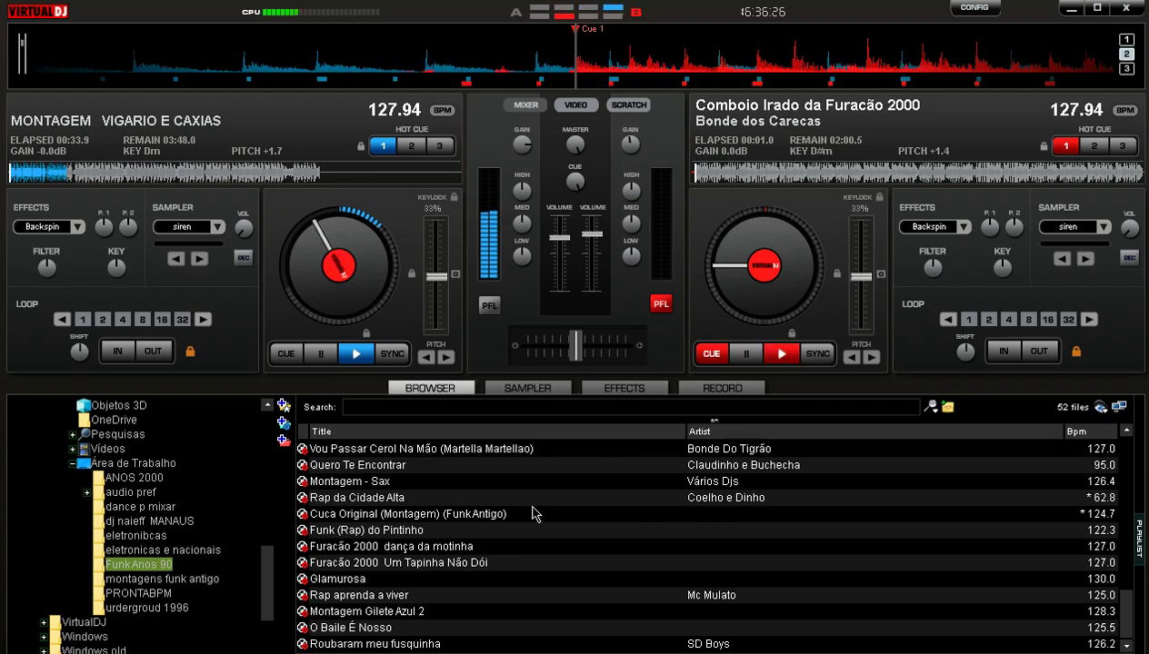
scroll(534, 514, up, 2)
scroll(534, 514, up, 7)
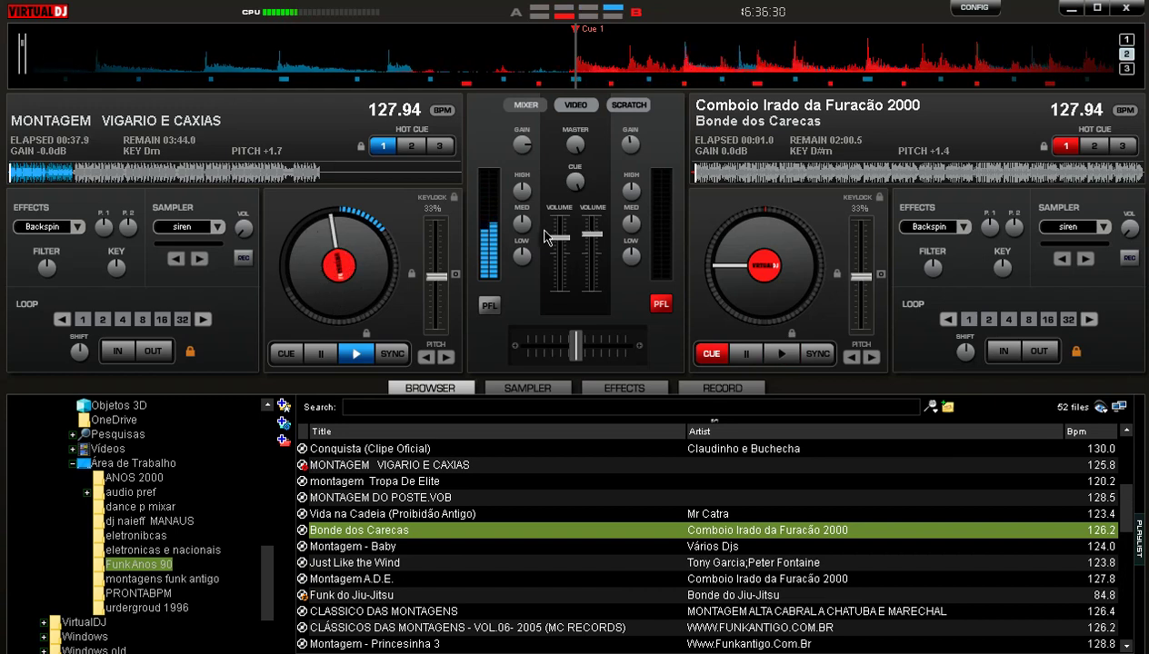
Switch the mix to "Bonde dos Carecas" on deck 2 and cut deck 1's volume to minimum.
mouse_move(561, 241)
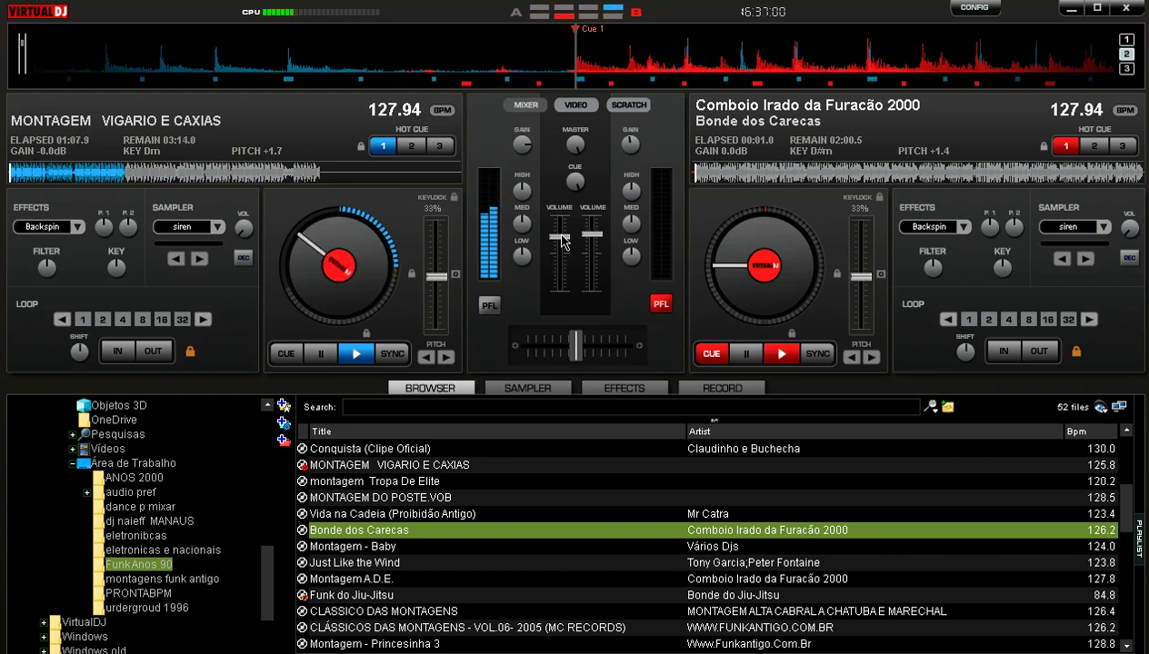
drag(560, 238, 561, 289)
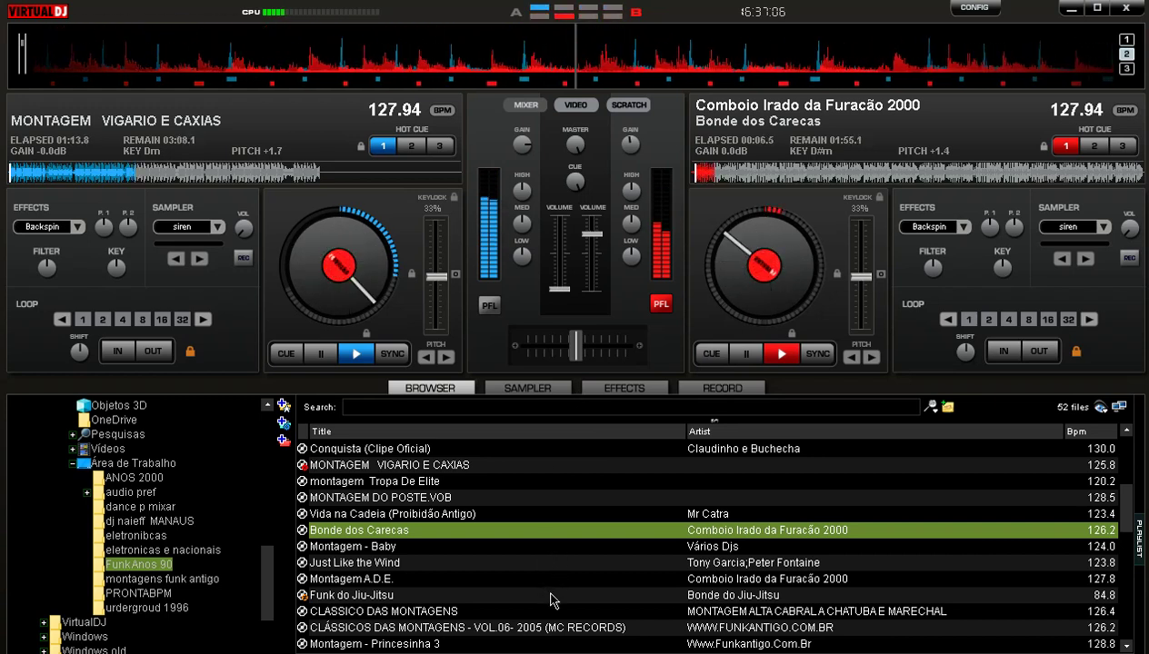
Load "Bermuda Florida" onto deck 1 and set a cue point about 2.2 seconds into it.
scroll(553, 601, up, 2)
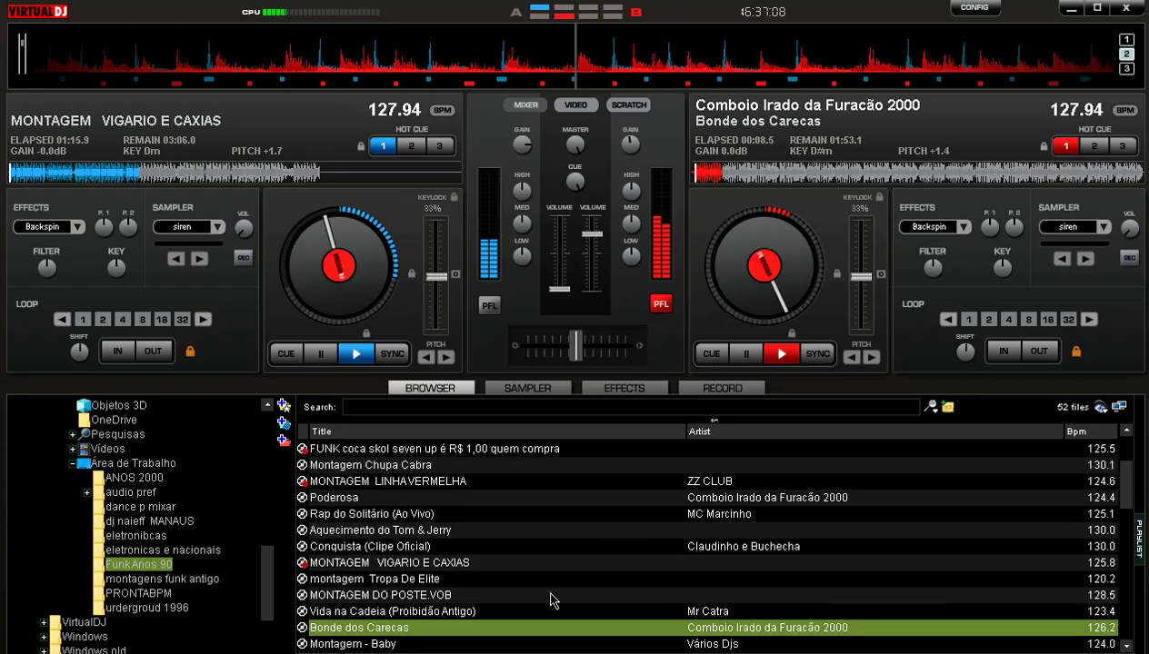
scroll(553, 601, up, 2)
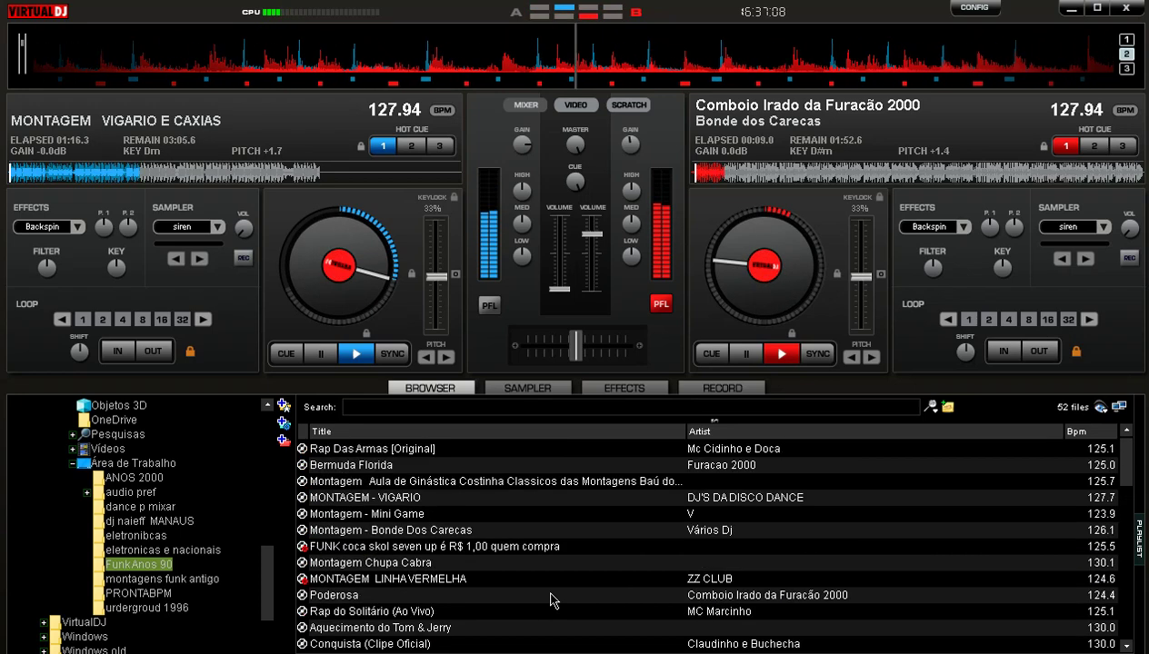
click(483, 466)
drag(473, 459, 312, 338)
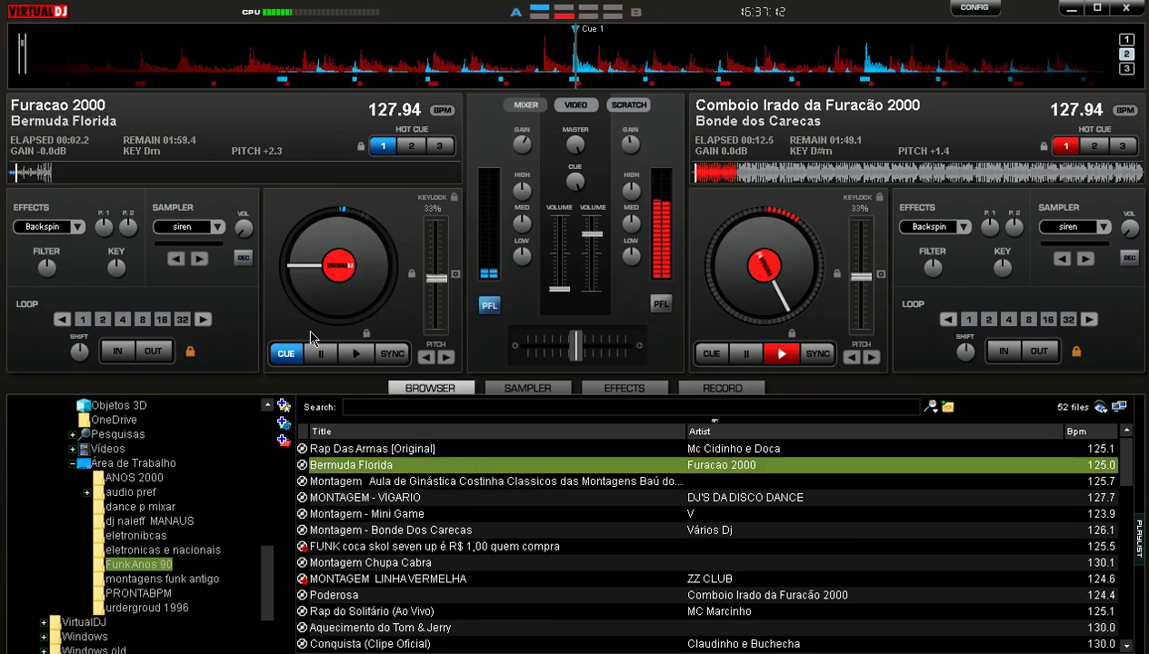
Raise deck 1's volume to about deck 2's level and switch the mix to "Bermuda Florida", cutting deck 2's volume to minimum.
drag(560, 289, 569, 240)
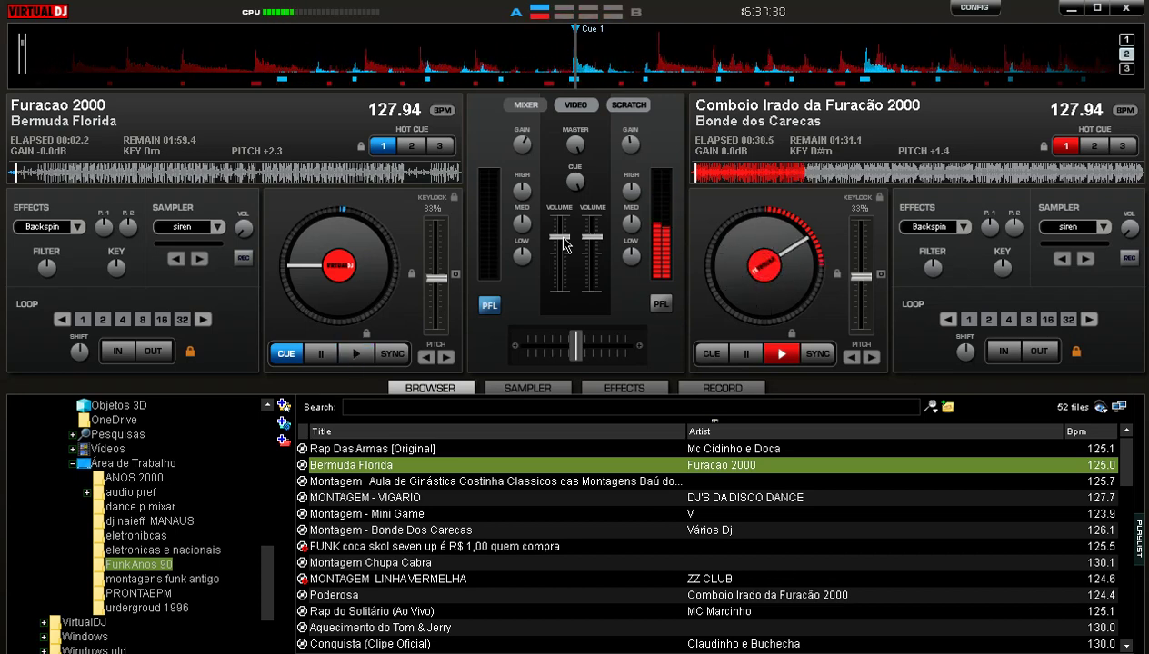
key(space)
mouse_move(561, 239)
mouse_down()
mouse_move(561, 290)
mouse_move(569, 241)
mouse_up()
key(Home)
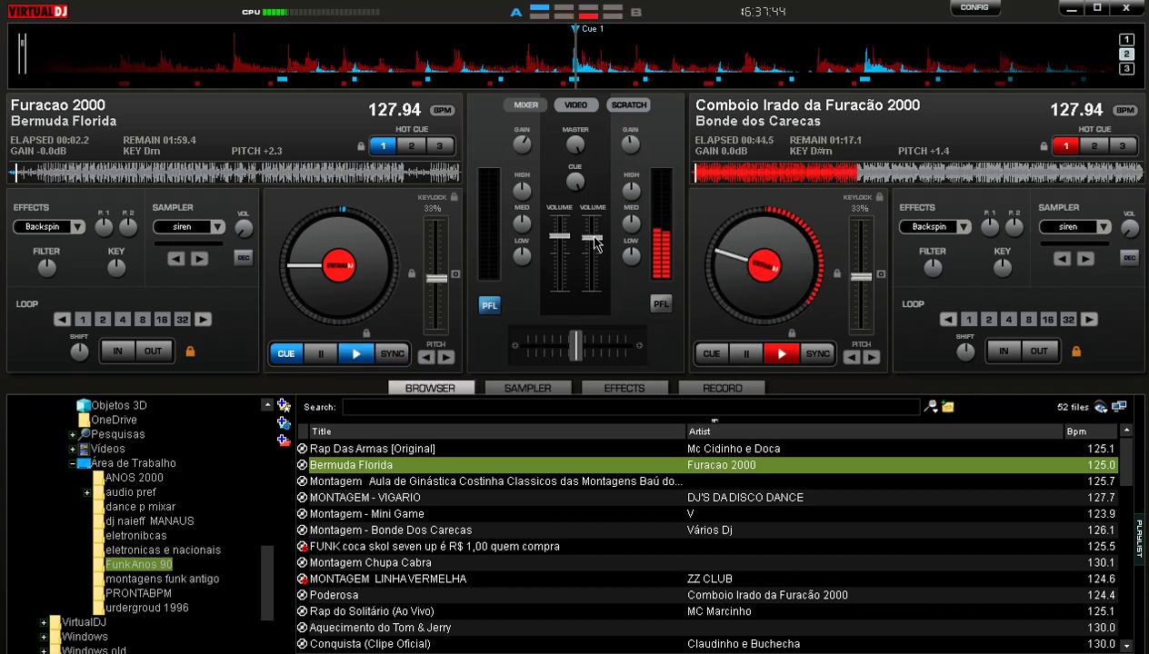
drag(593, 238, 592, 289)
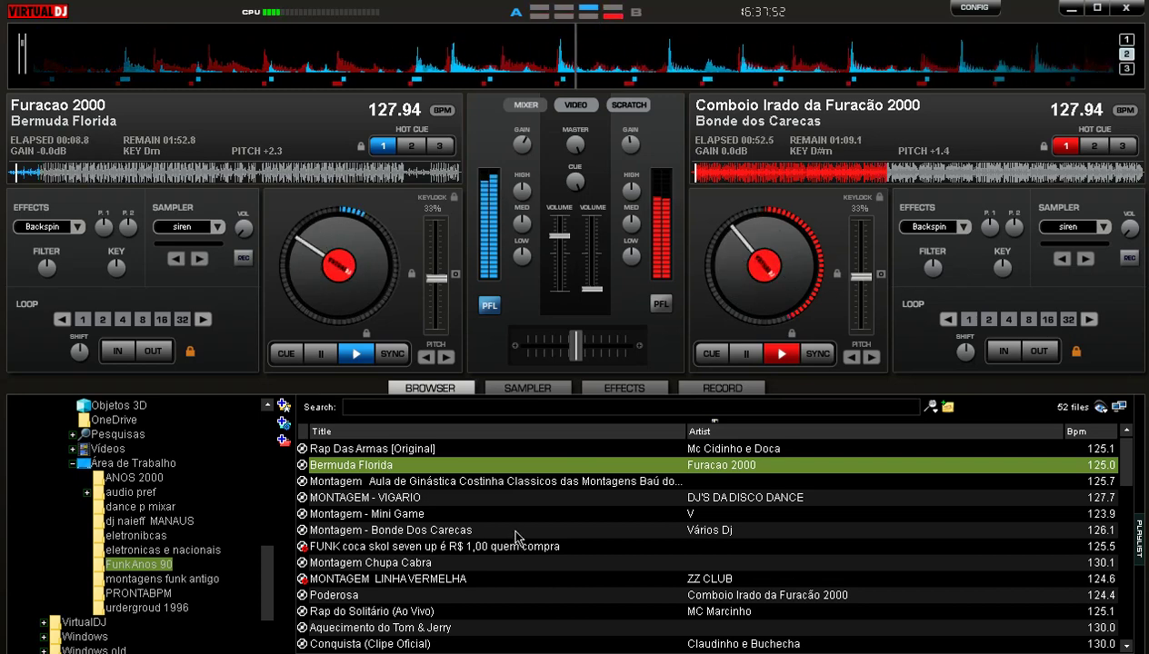
Look through the FunkAnos 90 folder's track list for the next song to mix.
scroll(514, 542, down, 2)
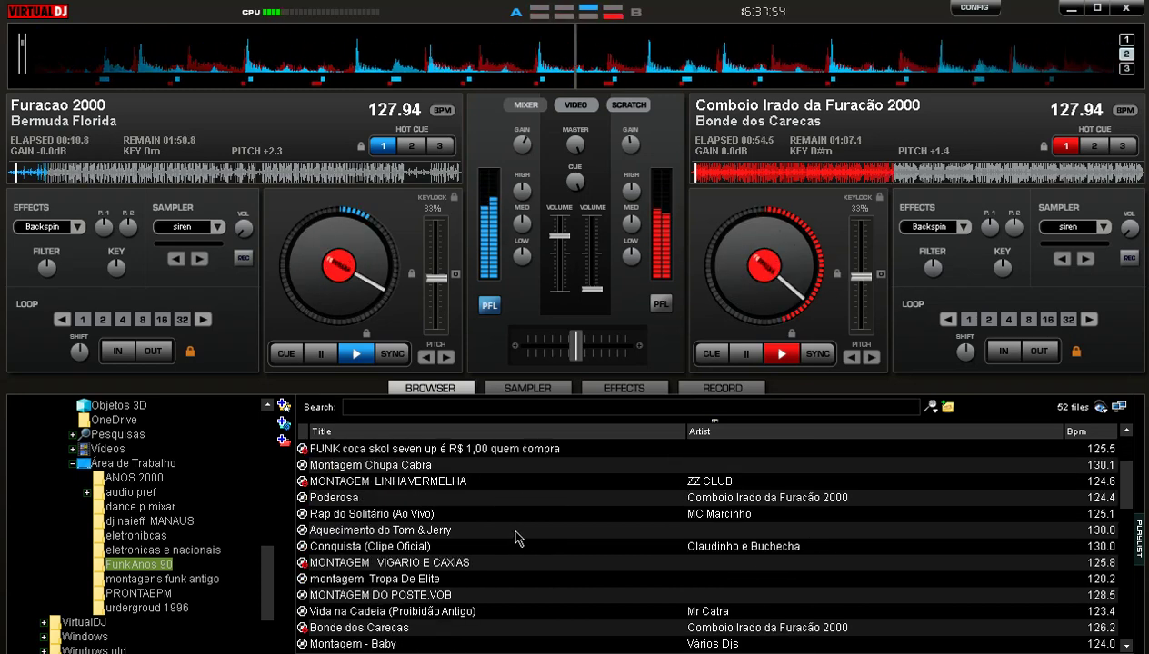
scroll(514, 538, down, 1)
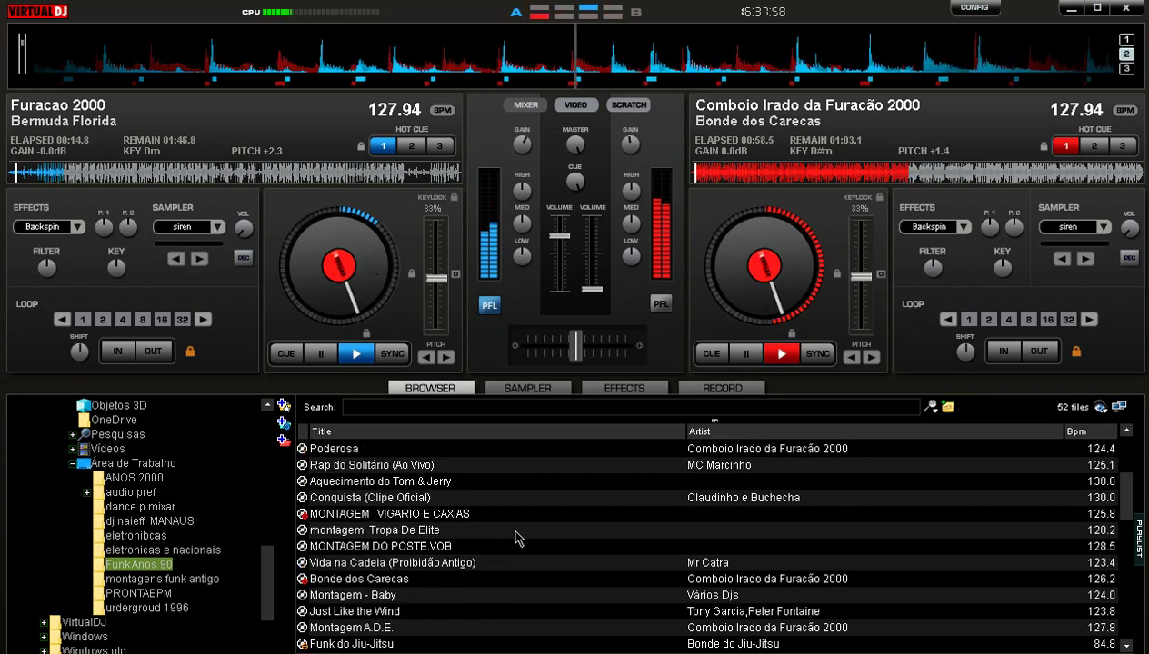
scroll(519, 539, down, 2)
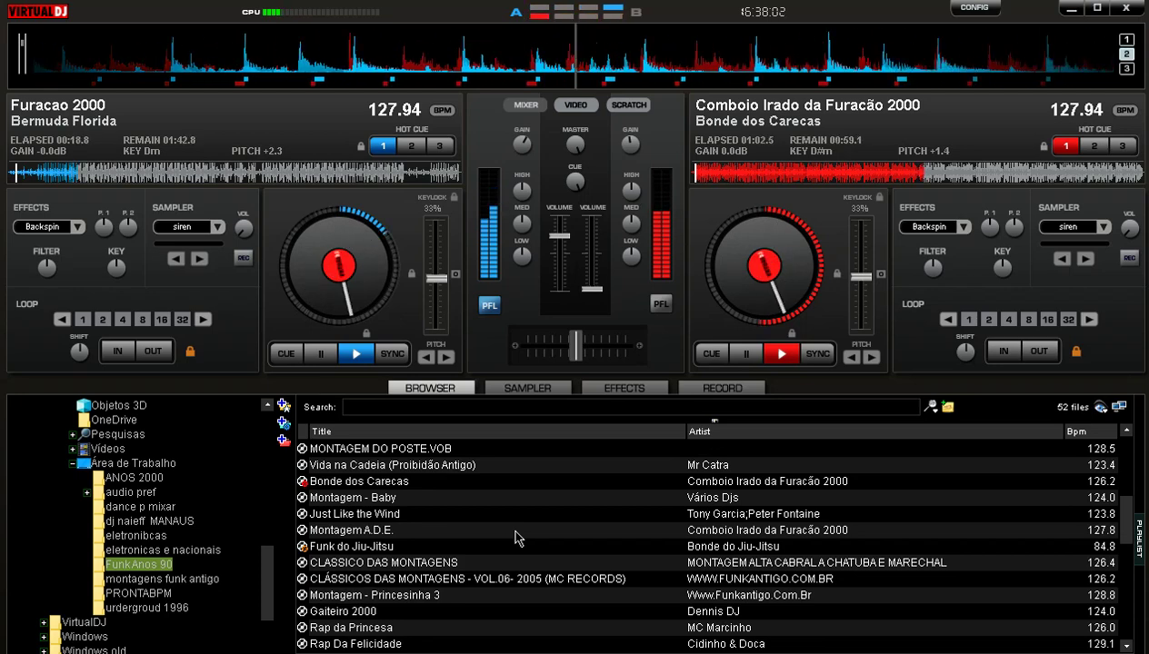
scroll(515, 539, down, 1)
scroll(515, 538, down, 1)
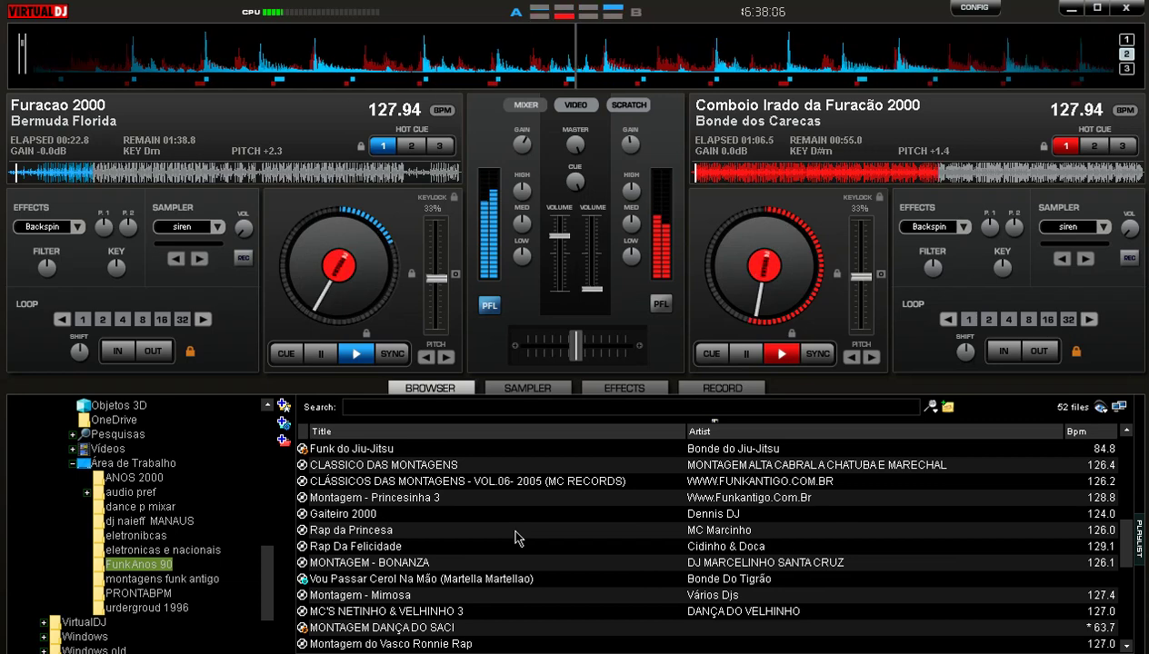
scroll(515, 538, down, 1)
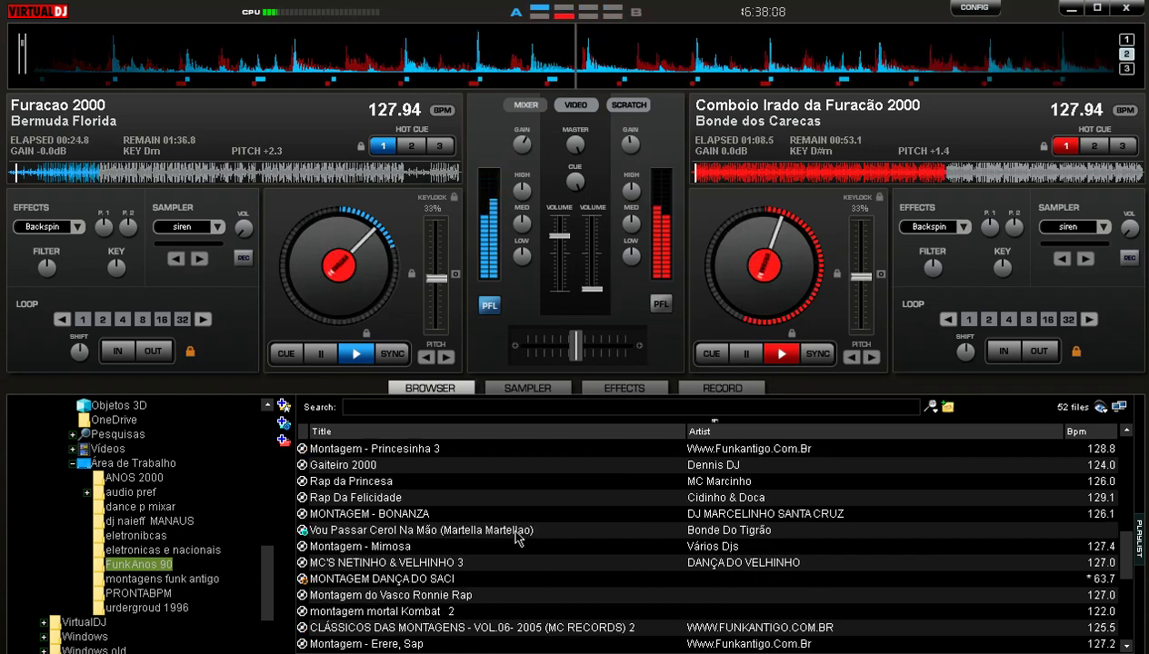
scroll(515, 538, down, 1)
scroll(516, 538, down, 2)
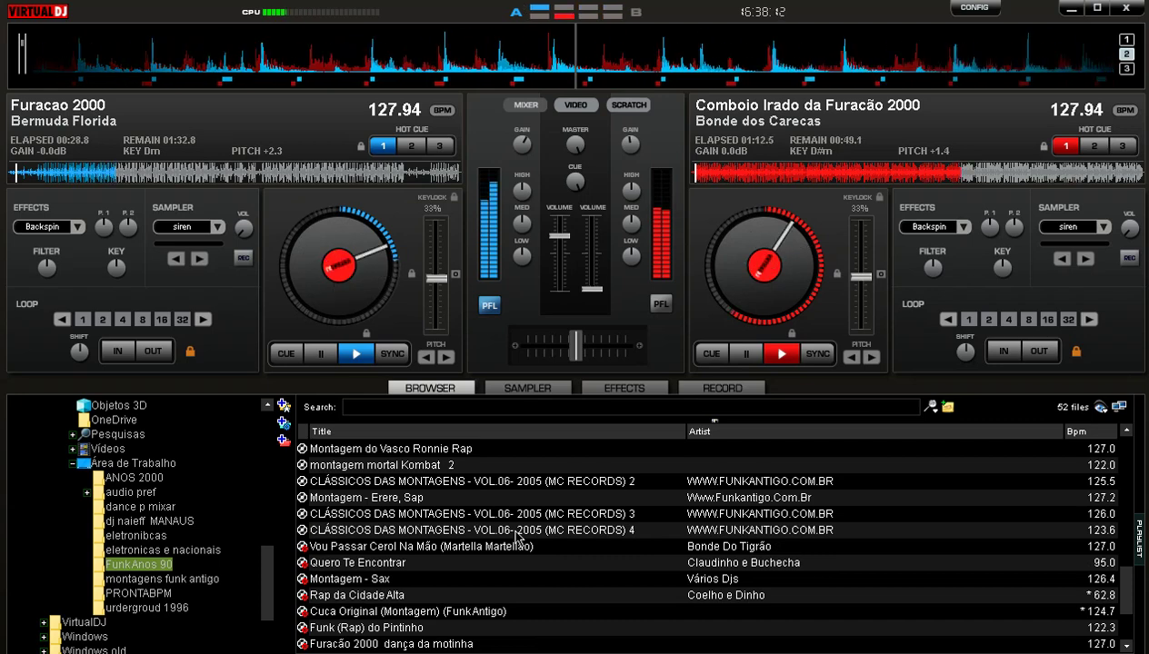
Load "Montagem - Shy Mix" from the montagens funk antigo folder onto deck 2 and raise its volume to about deck 1's level.
click(189, 579)
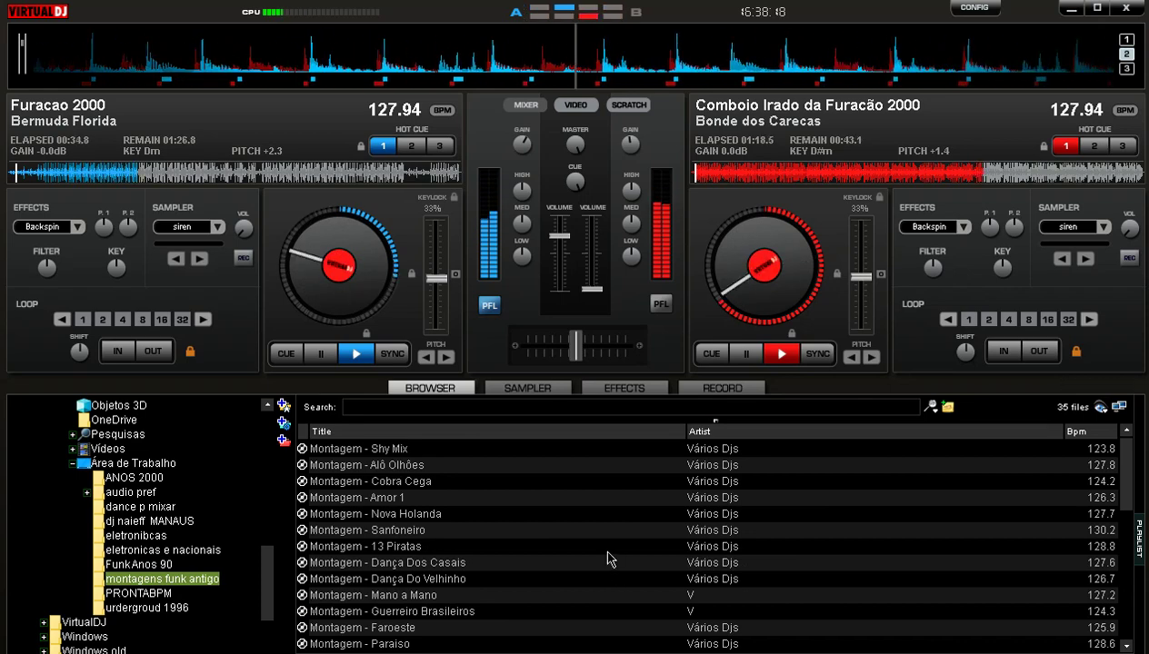
scroll(607, 559, down, 8)
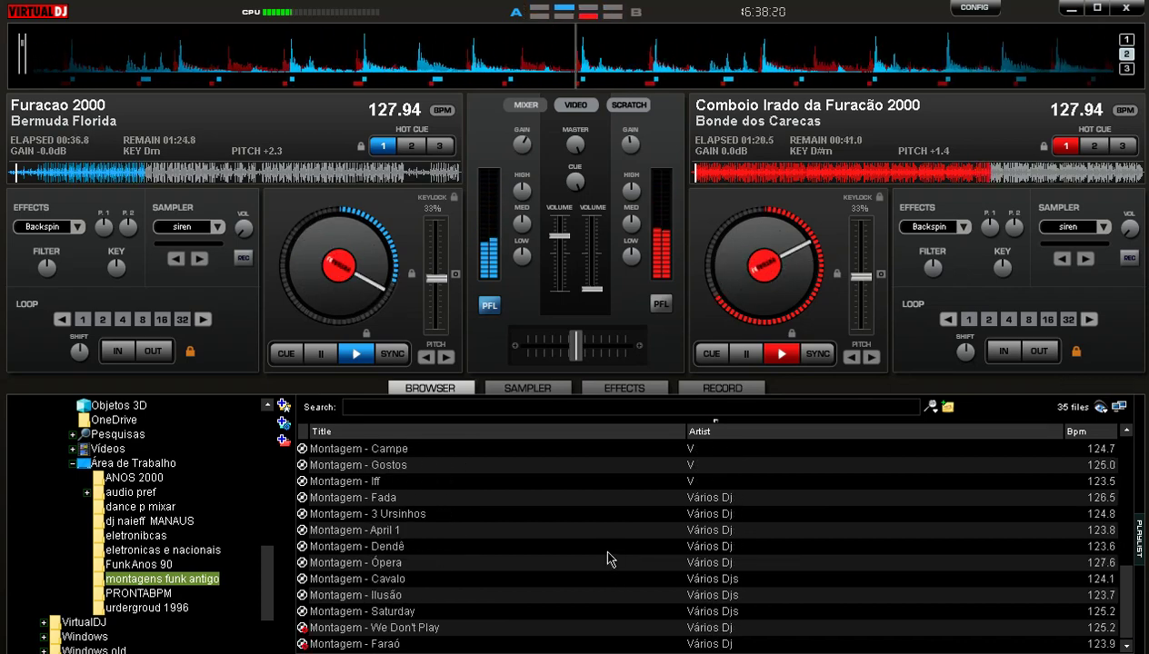
scroll(608, 559, up, 1)
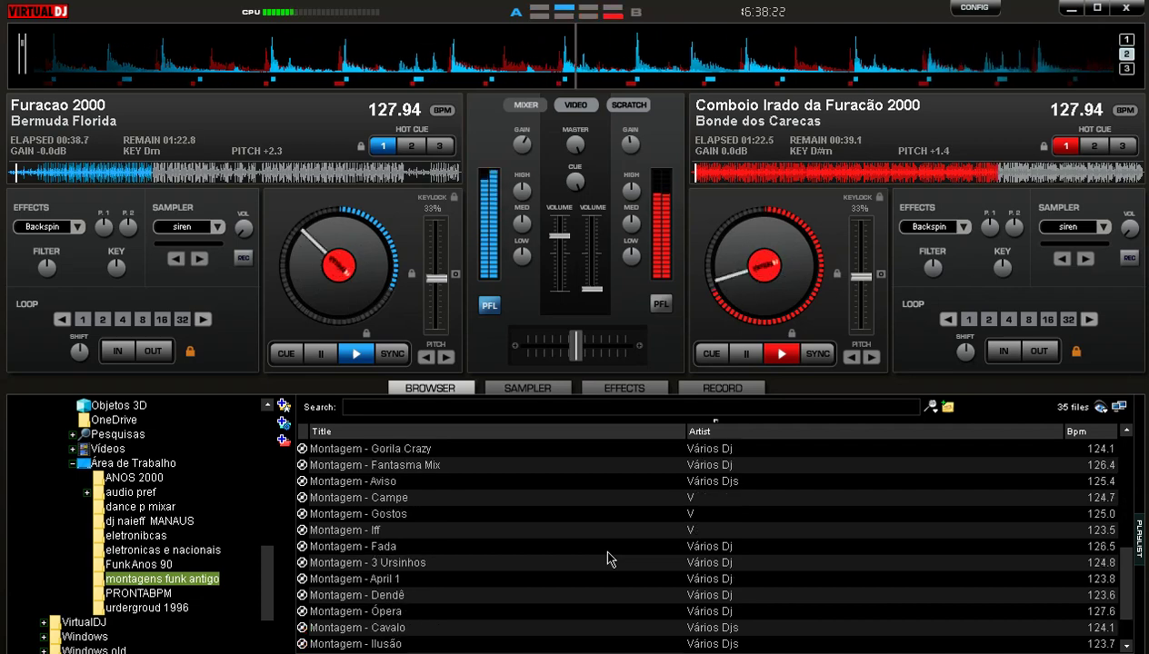
scroll(607, 559, up, 1)
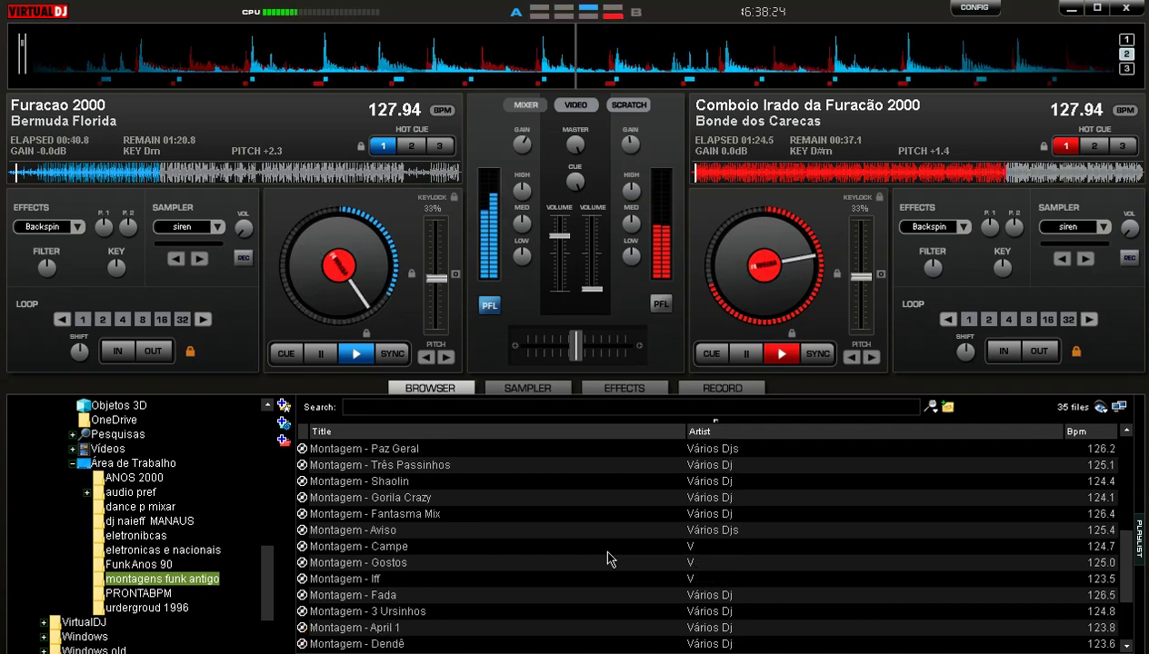
scroll(607, 559, up, 2)
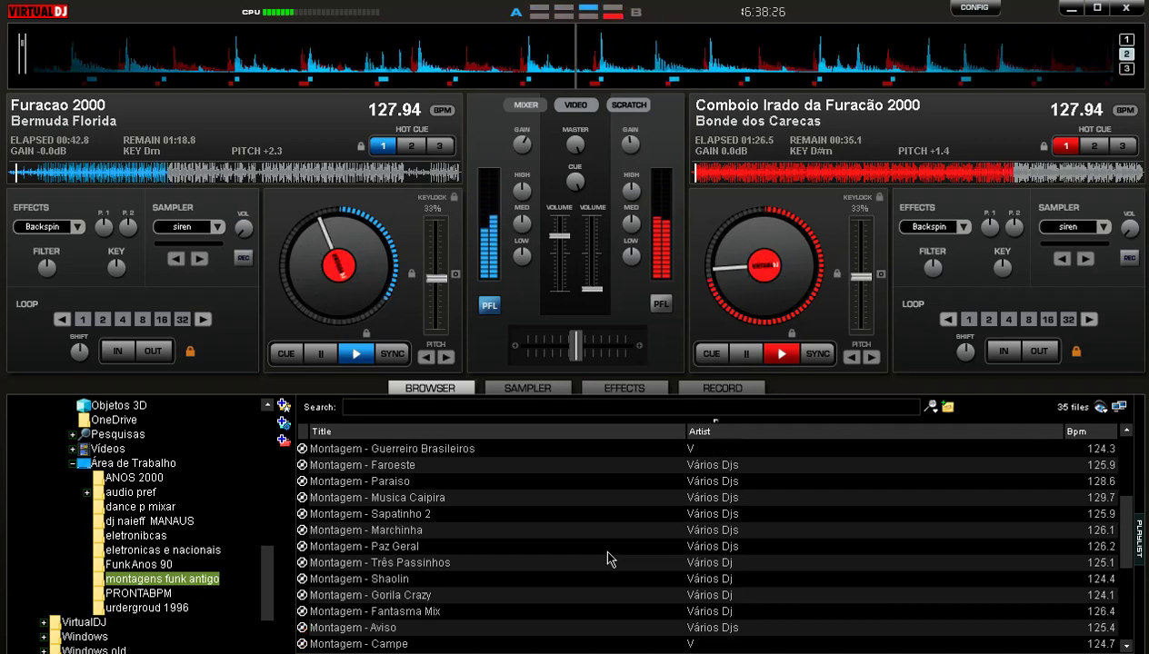
scroll(607, 559, up, 1)
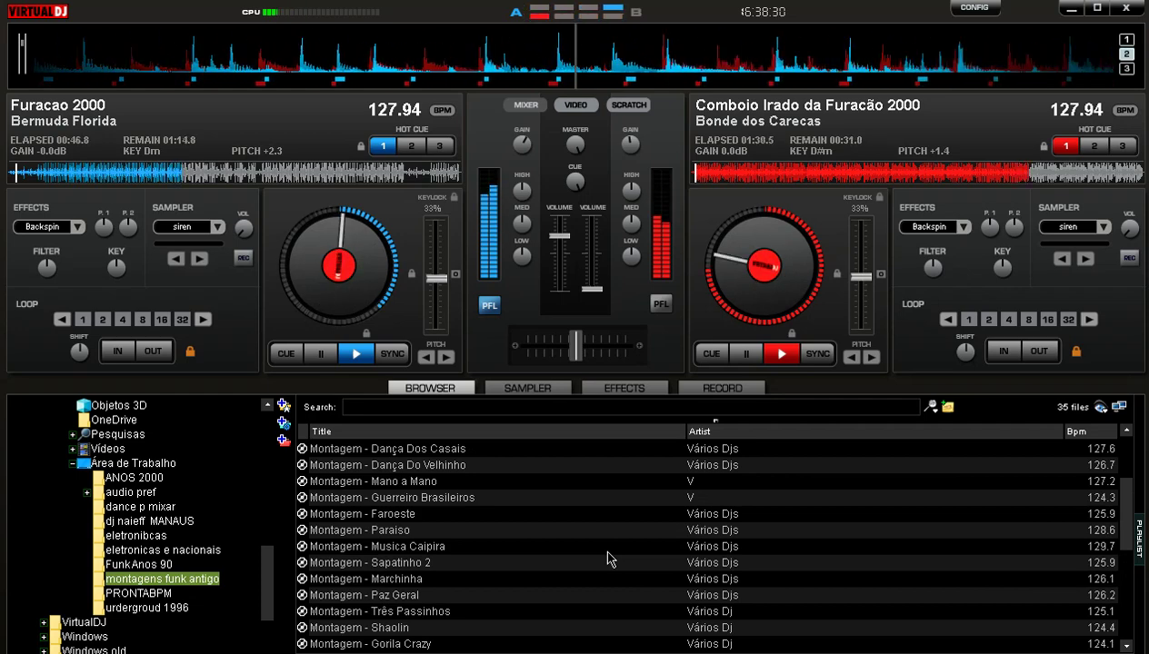
scroll(607, 559, up, 1)
scroll(607, 559, up, 2)
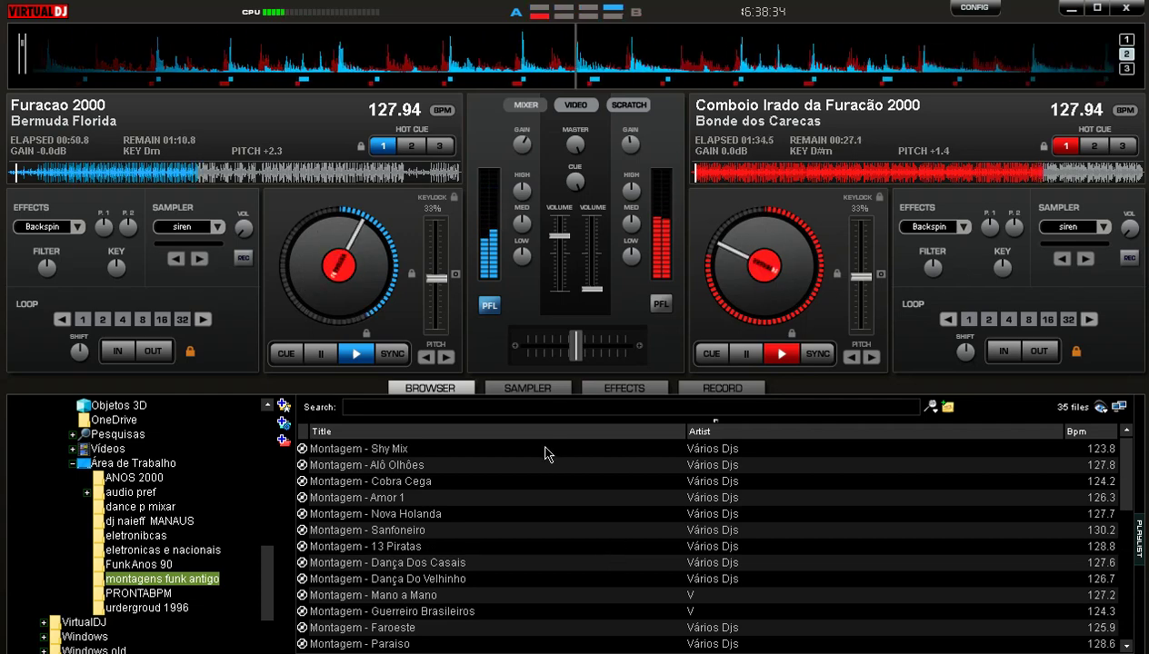
drag(550, 449, 814, 153)
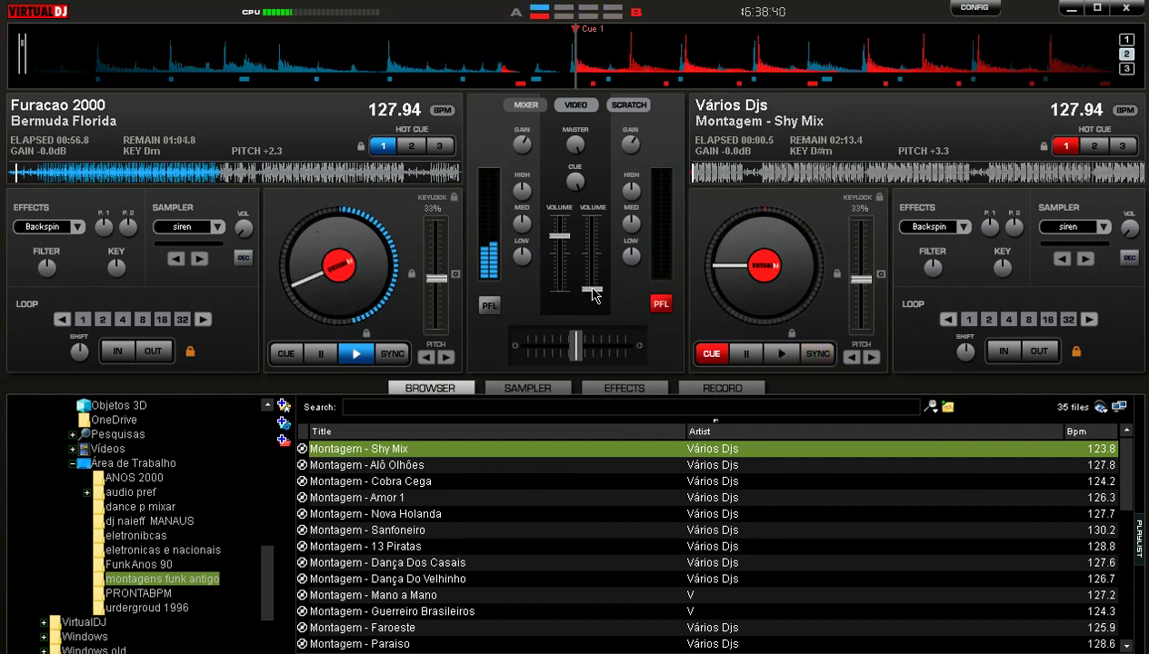
drag(593, 289, 592, 236)
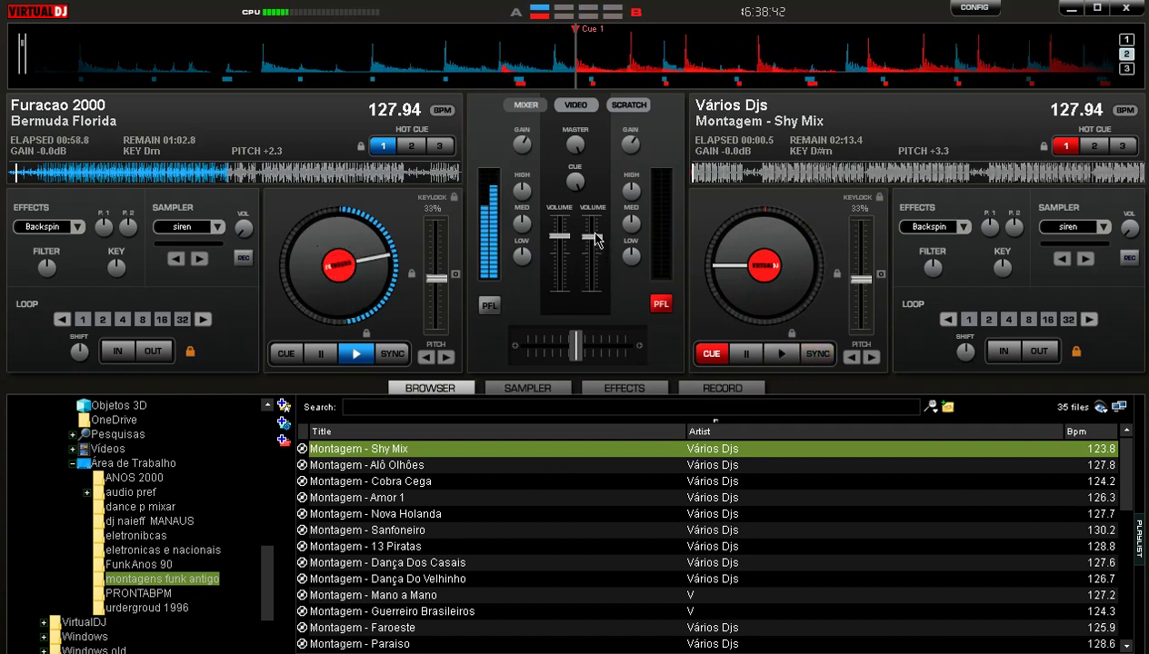
Switch the mix to "Montagem - Shy Mix" on deck 2 with Backspin on deck 1, cutting deck 1's volume to minimum.
click(621, 388)
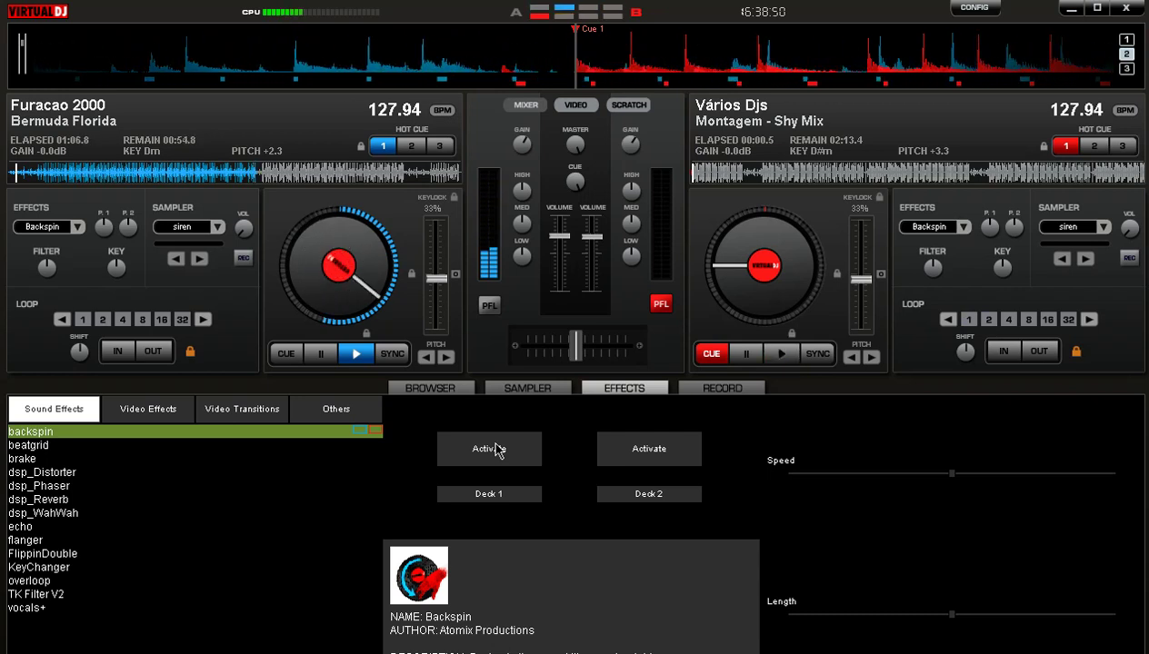
click(498, 449)
click(560, 293)
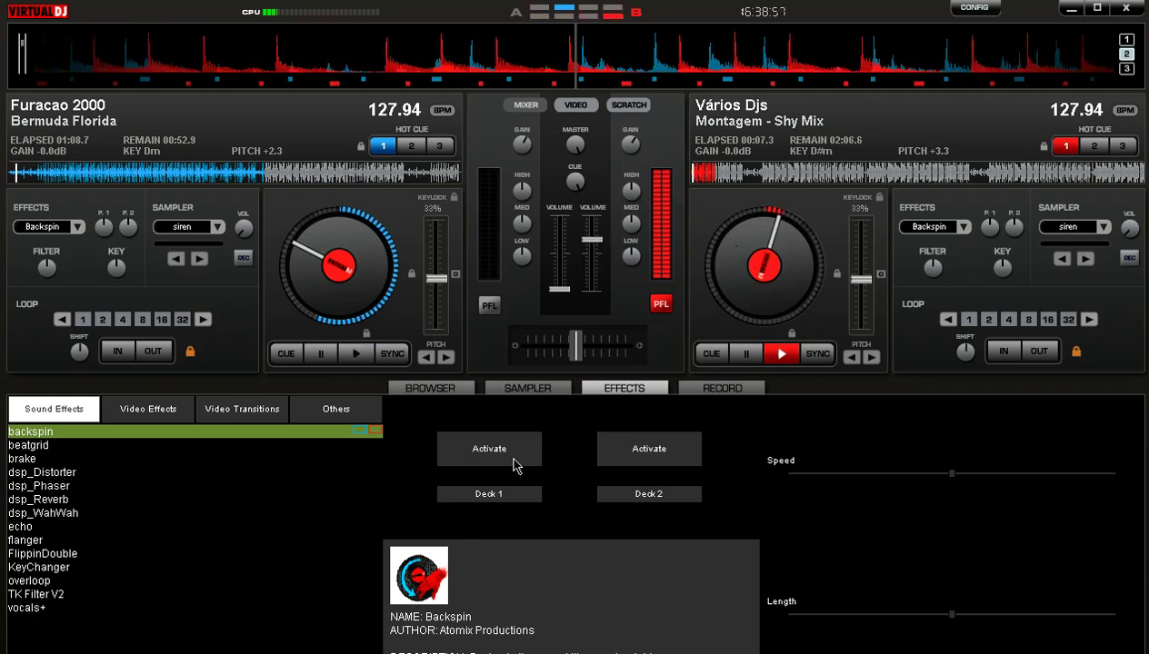
Load "Montagem - Alô Olhões" from the montagens funk antigo folder onto deck 1, cued at its start.
click(452, 389)
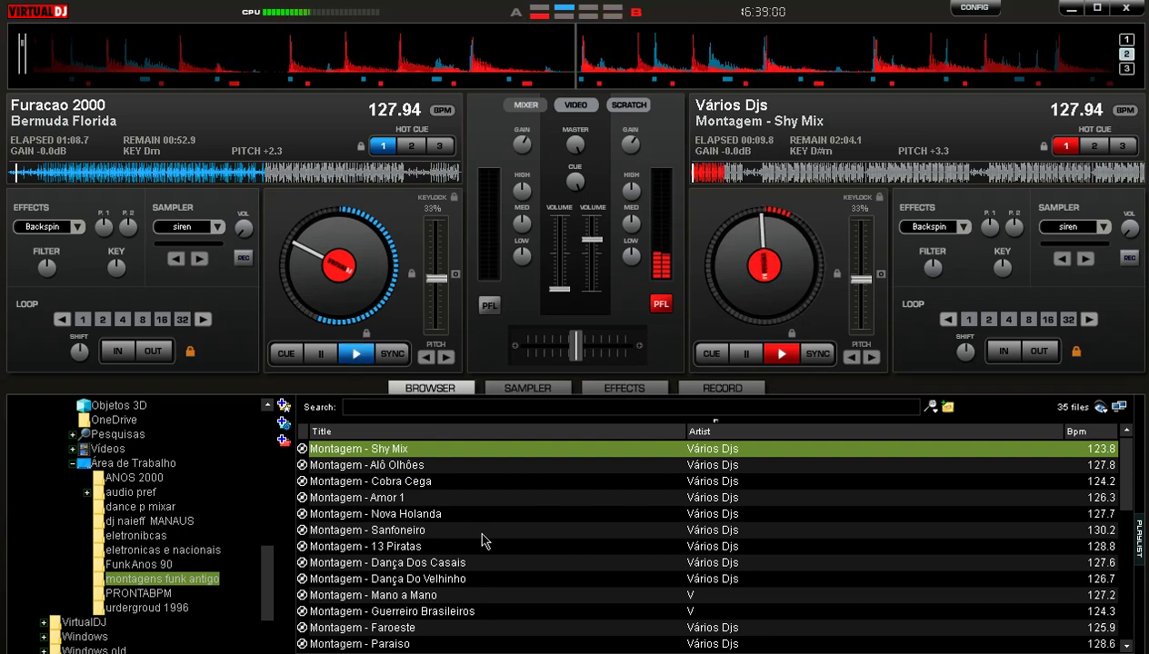
click(457, 466)
drag(258, 146, 258, 146)
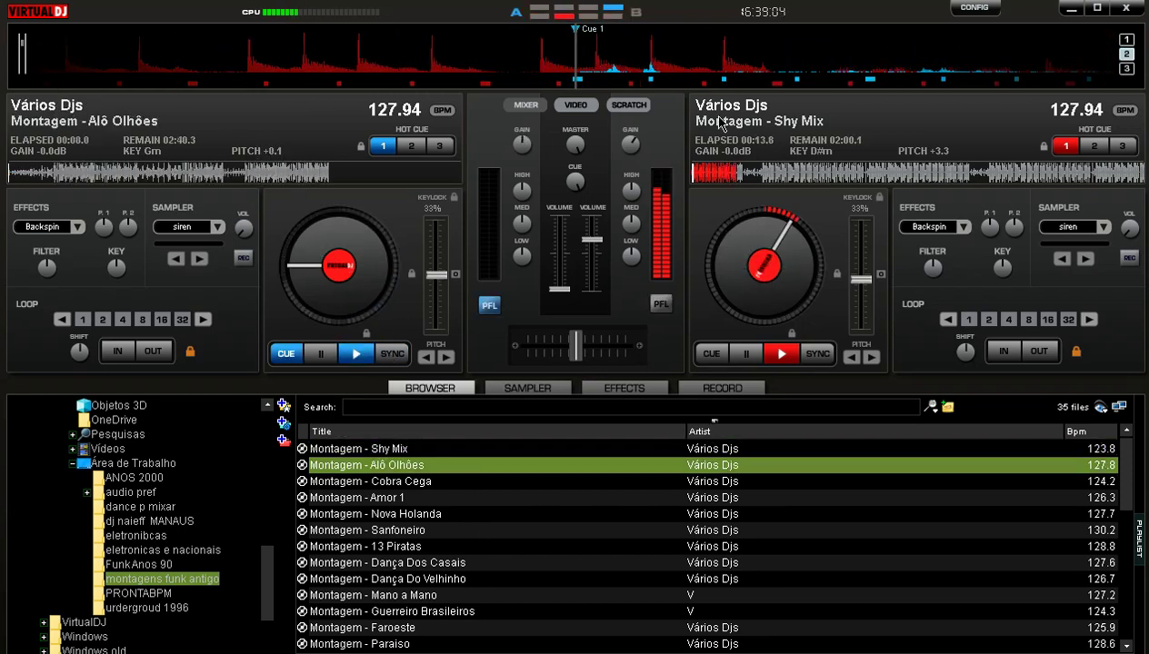
Raise deck 1's volume to about deck 2's level and switch the mix to "Montagem - Alô Olhões", cutting deck 2's volume to minimum.
drag(559, 289, 565, 242)
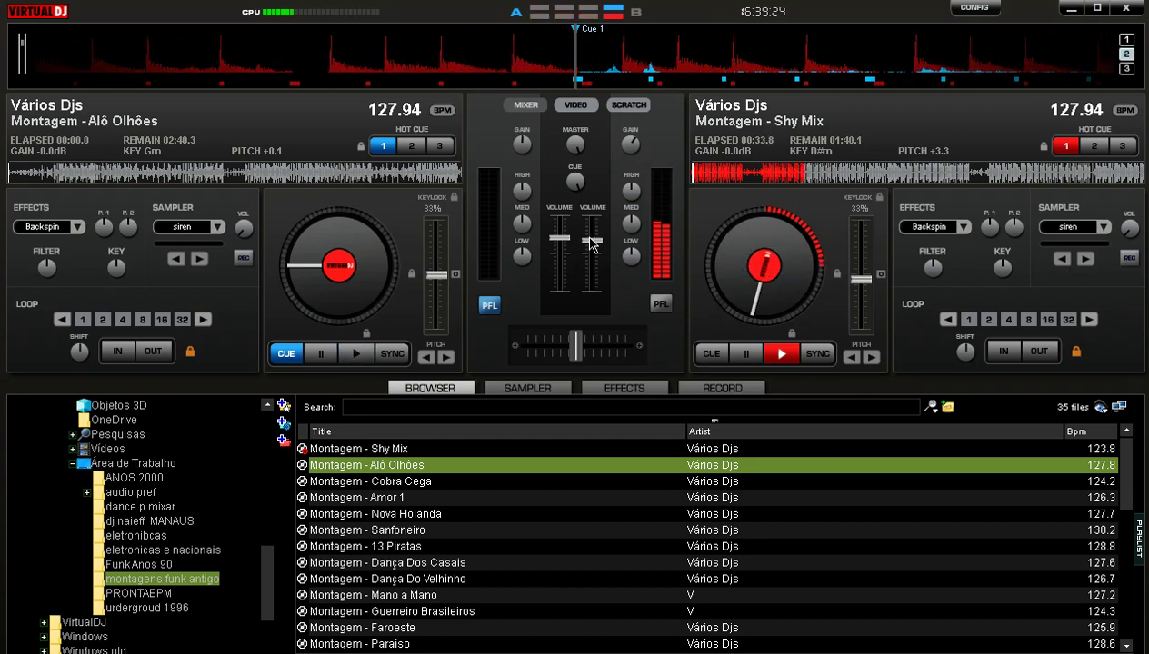
drag(590, 241, 591, 289)
key(space)
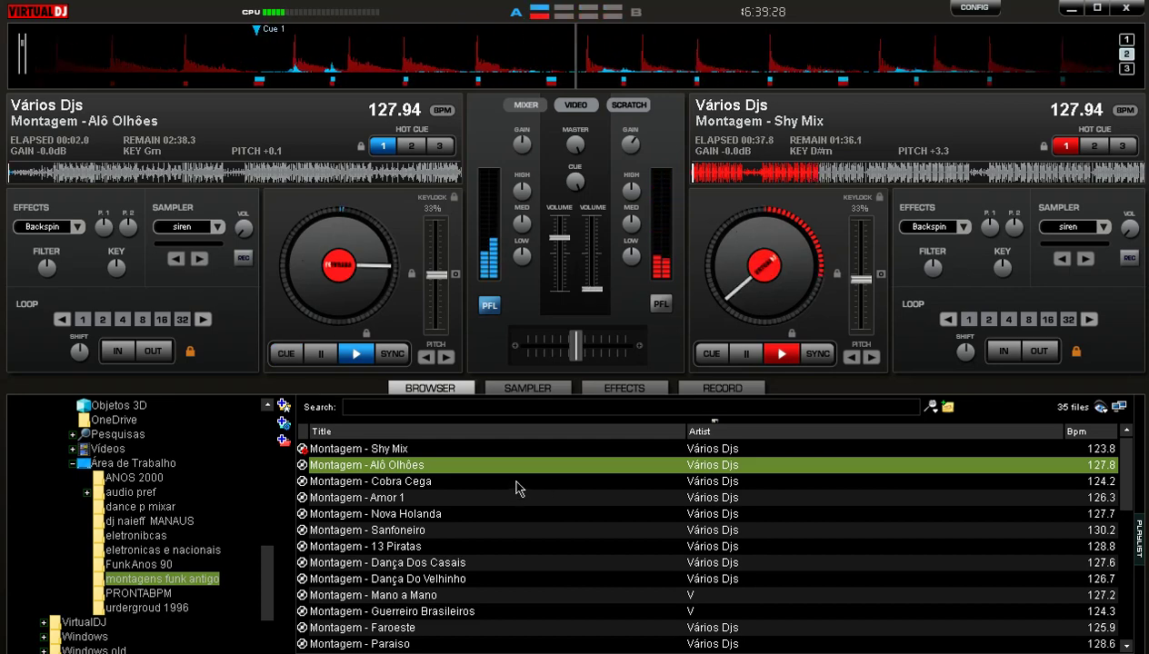
Load "Montagem - Amor 1" onto deck 2, synced to deck 1, and raise its volume to about deck 1's level.
drag(520, 499, 795, 241)
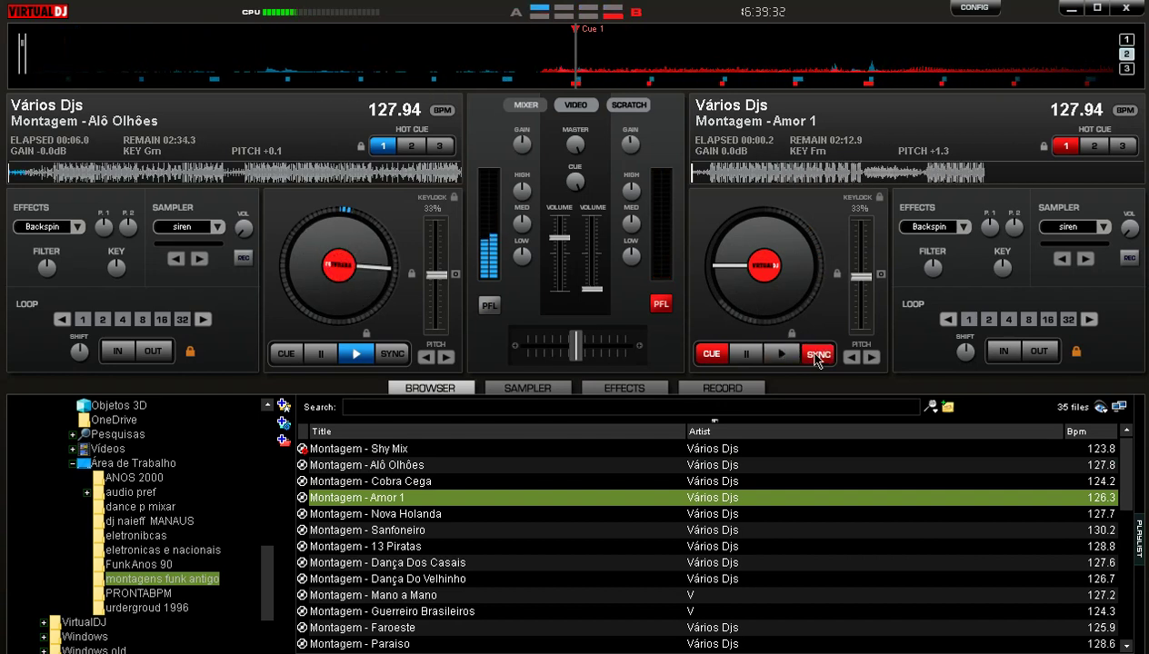
drag(591, 289, 595, 280)
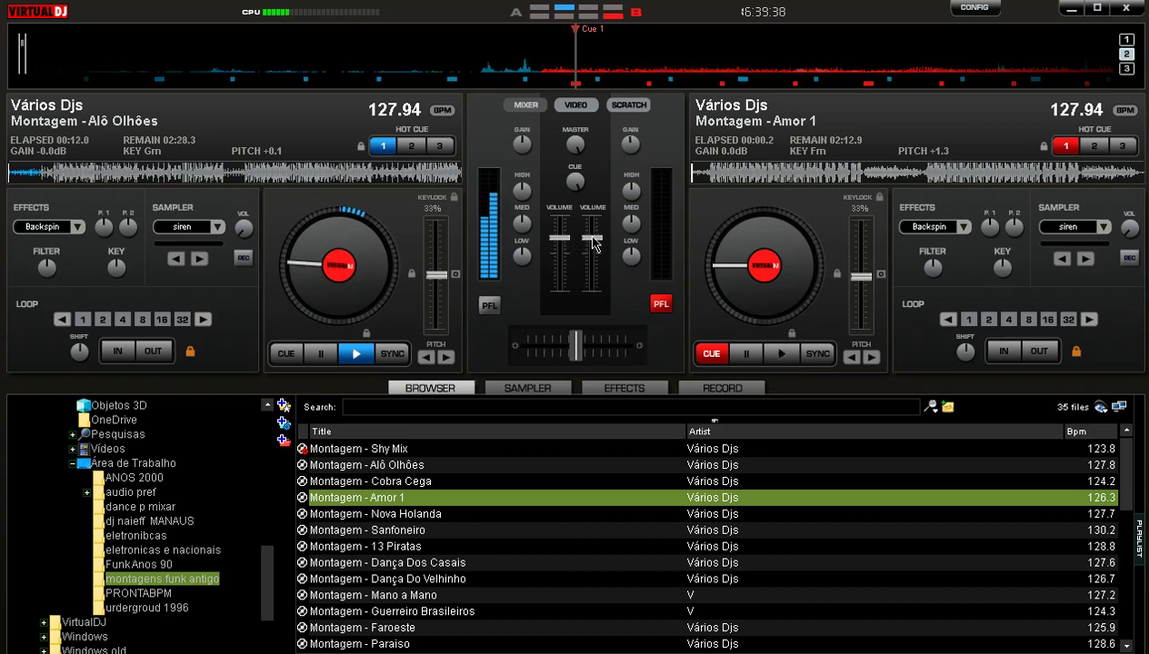
Switch the mix to "Montagem - Amor 1" on deck 2 with Backspin on deck 1, cutting deck 1's volume to minimum.
click(546, 388)
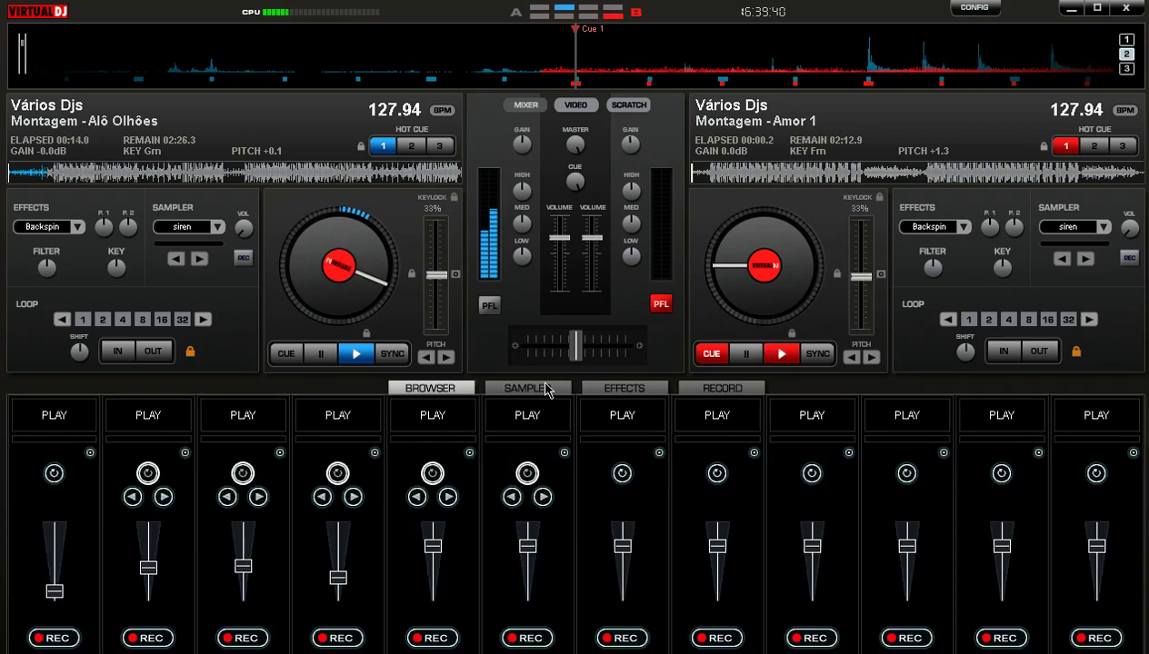
click(605, 388)
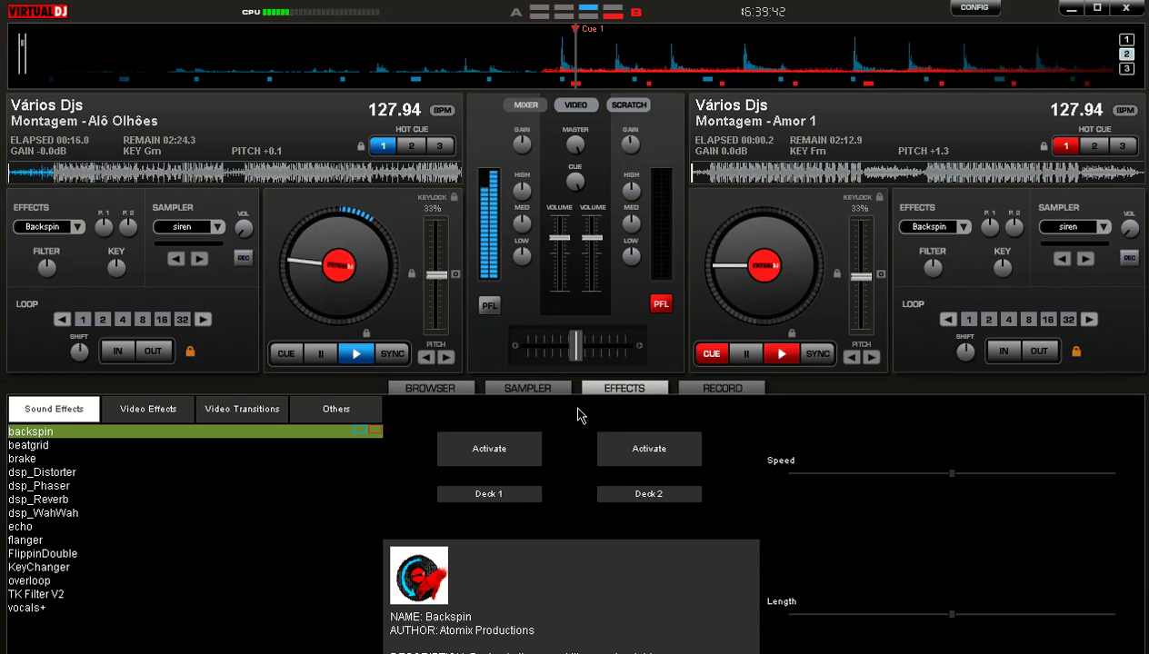
click(510, 451)
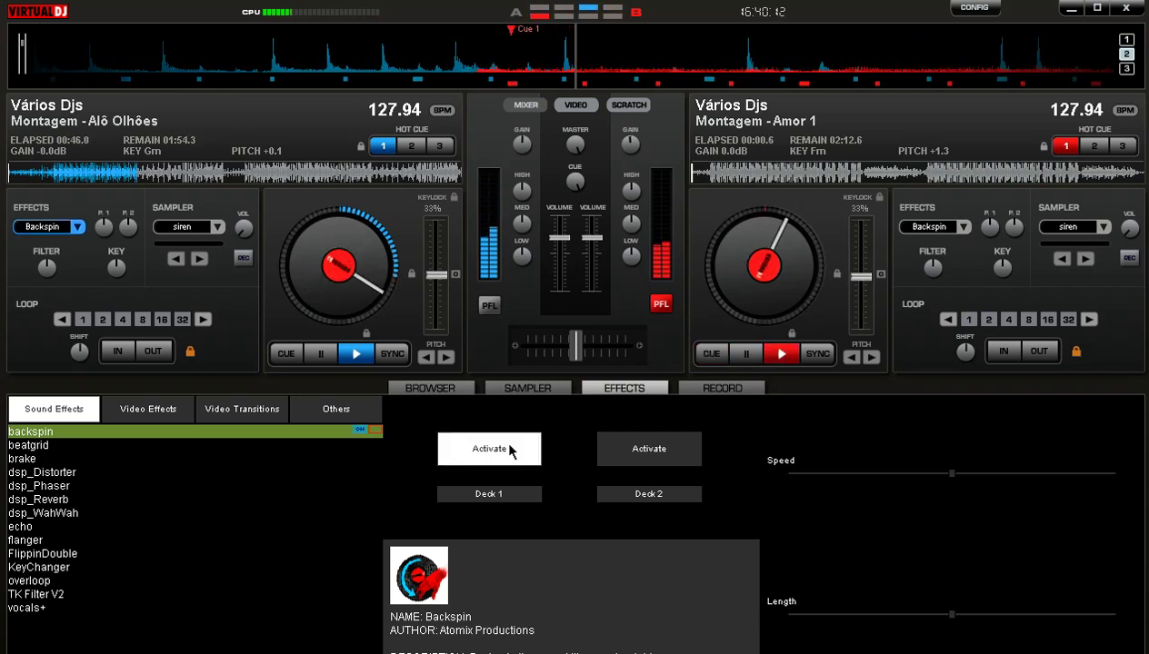
drag(561, 273, 560, 289)
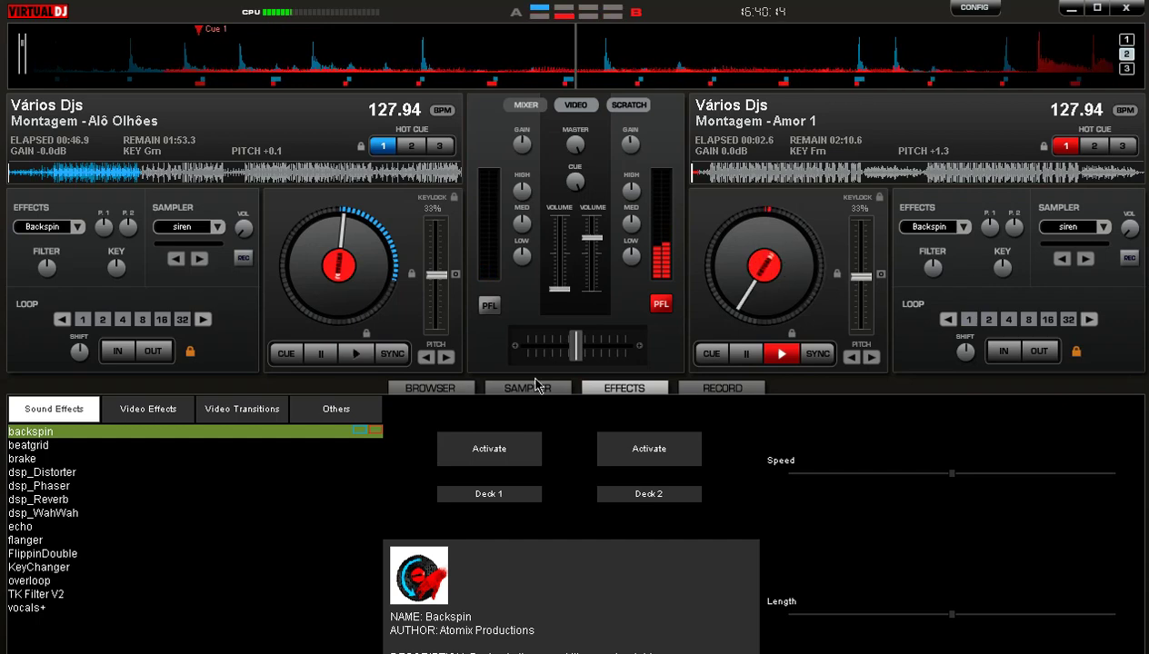
Search the tracks for "JONA", load "Funk - Jonathan da Nova Geração" onto deck 1, and clear the search.
click(445, 389)
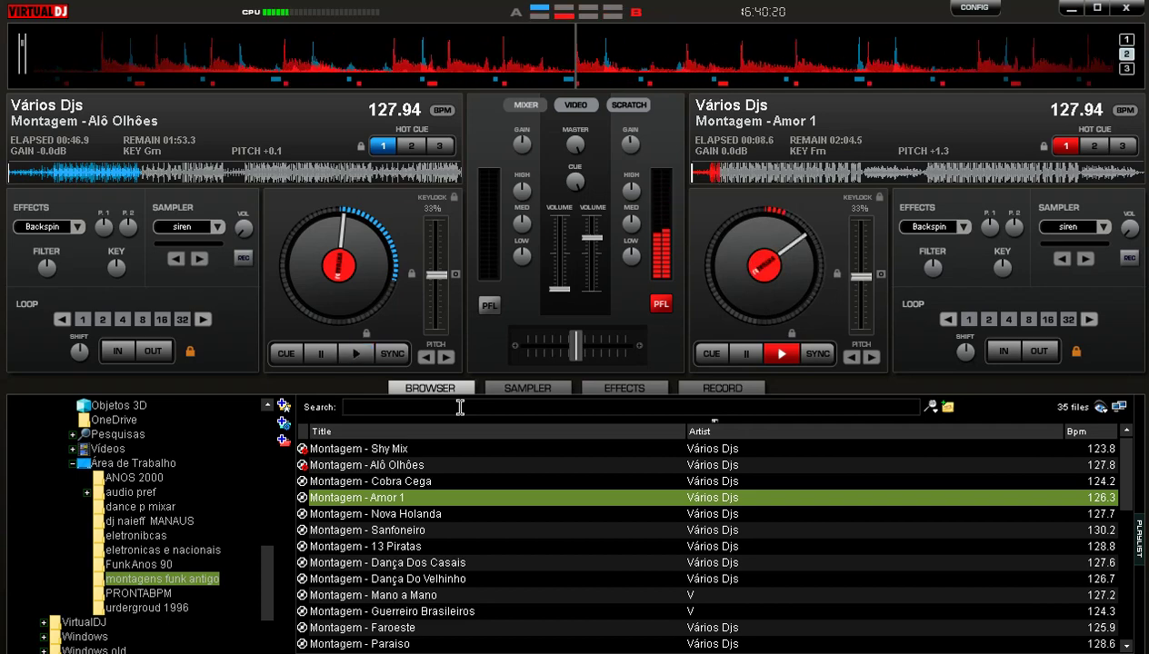
text(JONA)
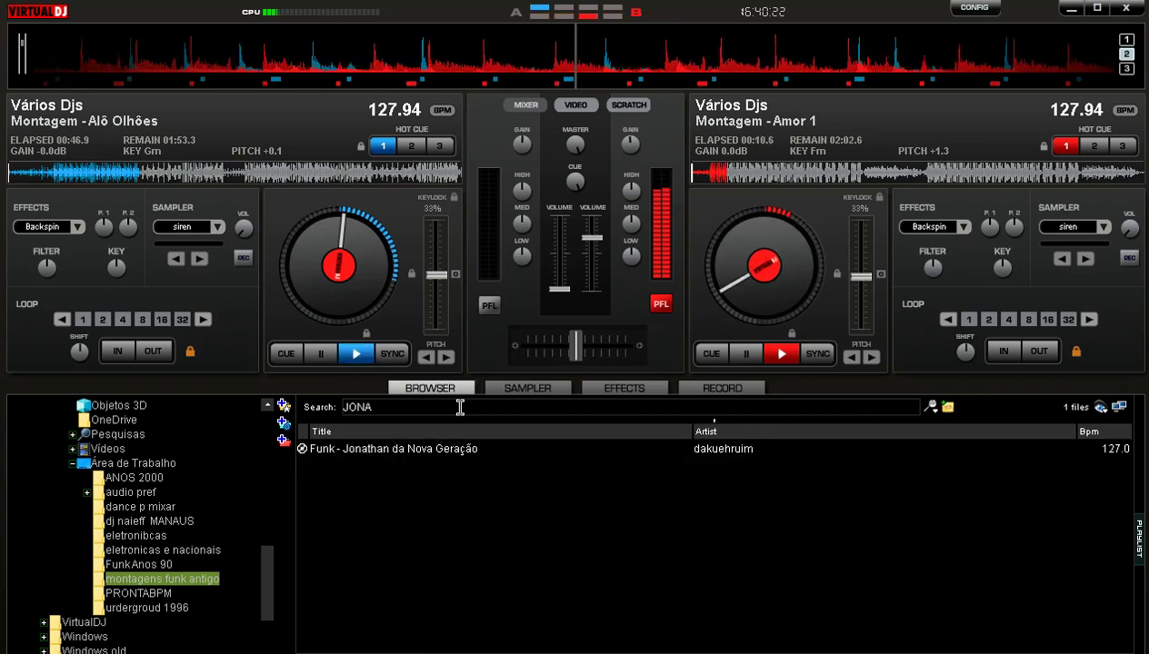
drag(624, 457, 382, 145)
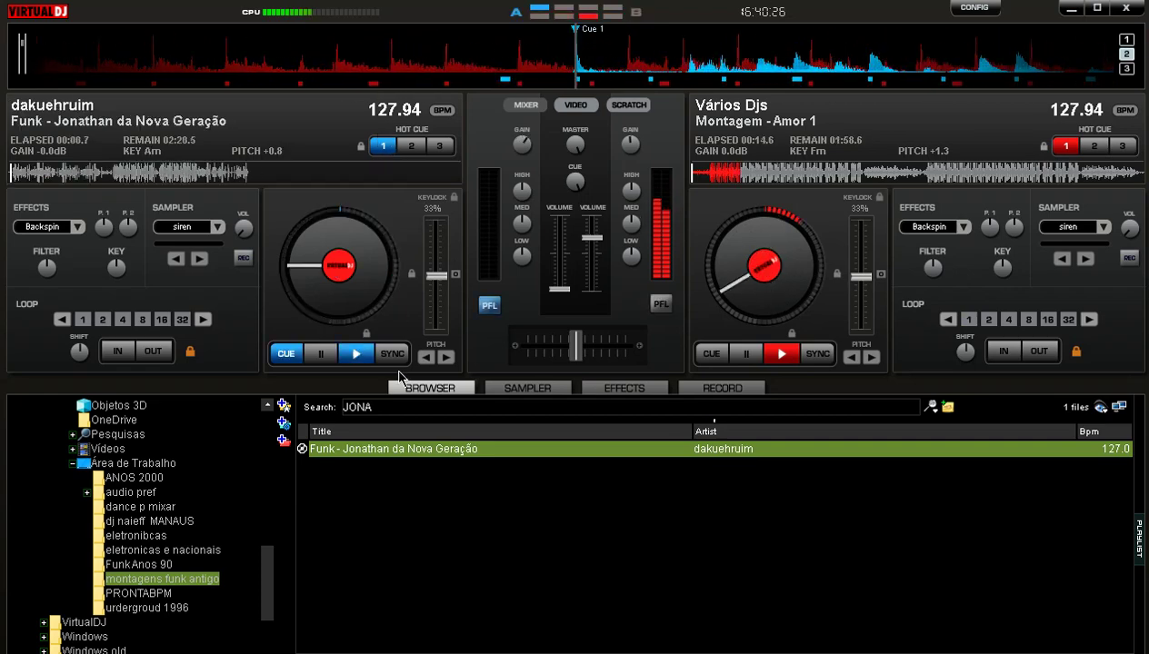
click(401, 406)
key(BackSpace)
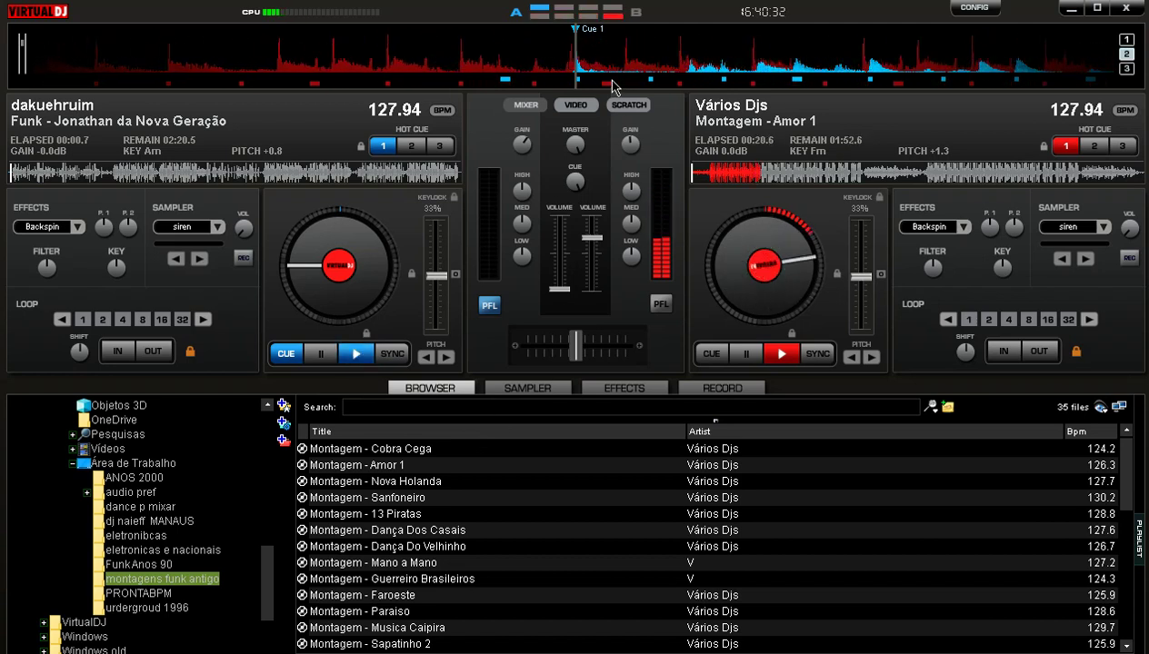
Raise deck 1's volume to about deck 2's level and switch the mix to deck 1 with Backspin on deck 2, cutting deck 2's volume to minimum.
drag(562, 289, 567, 244)
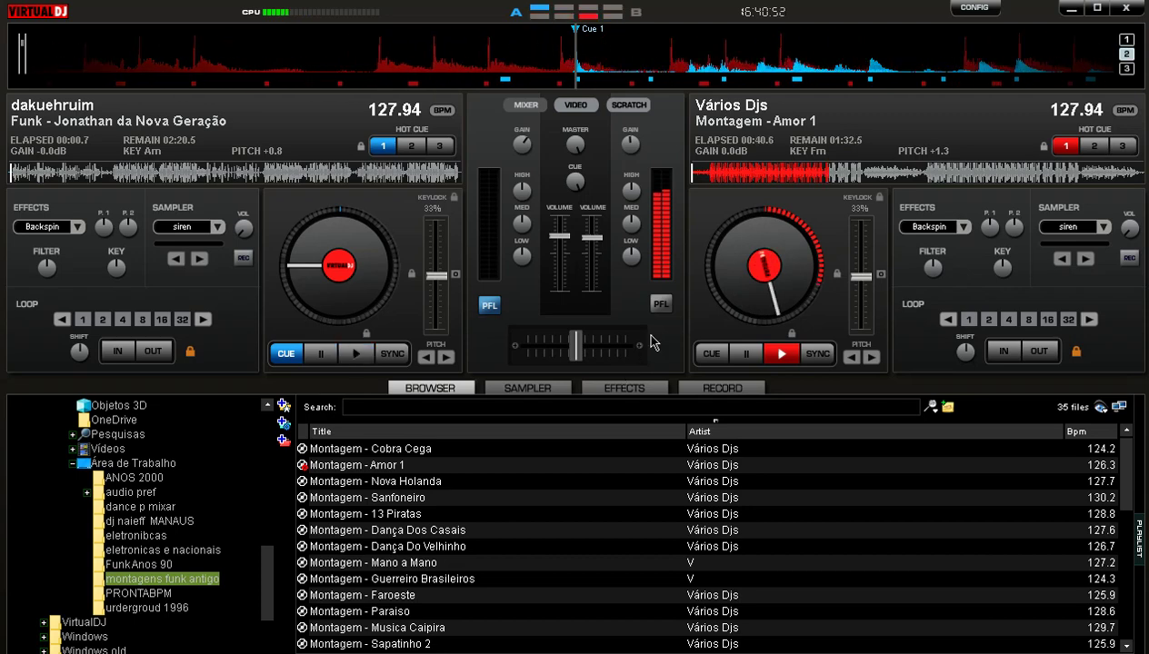
click(618, 388)
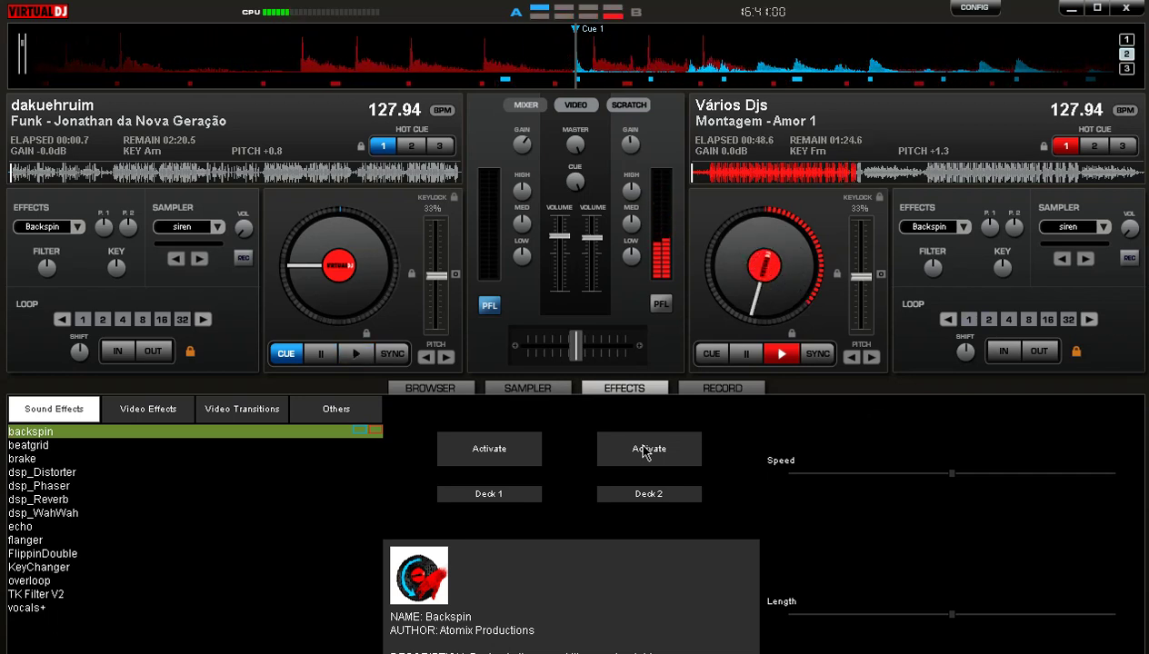
click(645, 453)
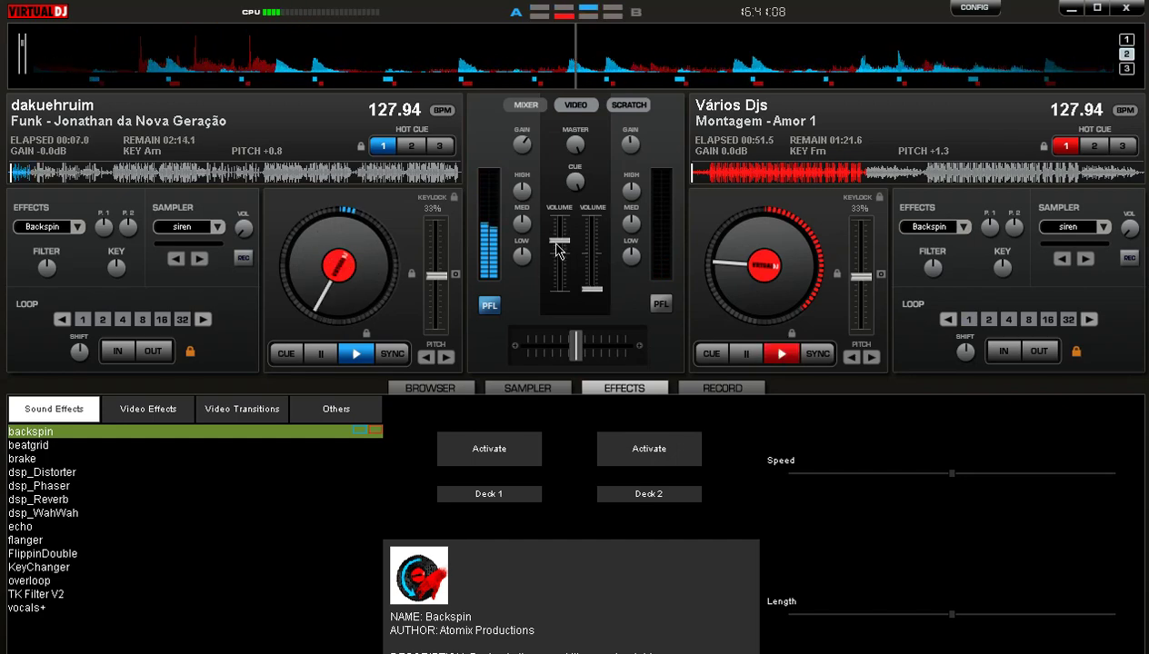
click(427, 387)
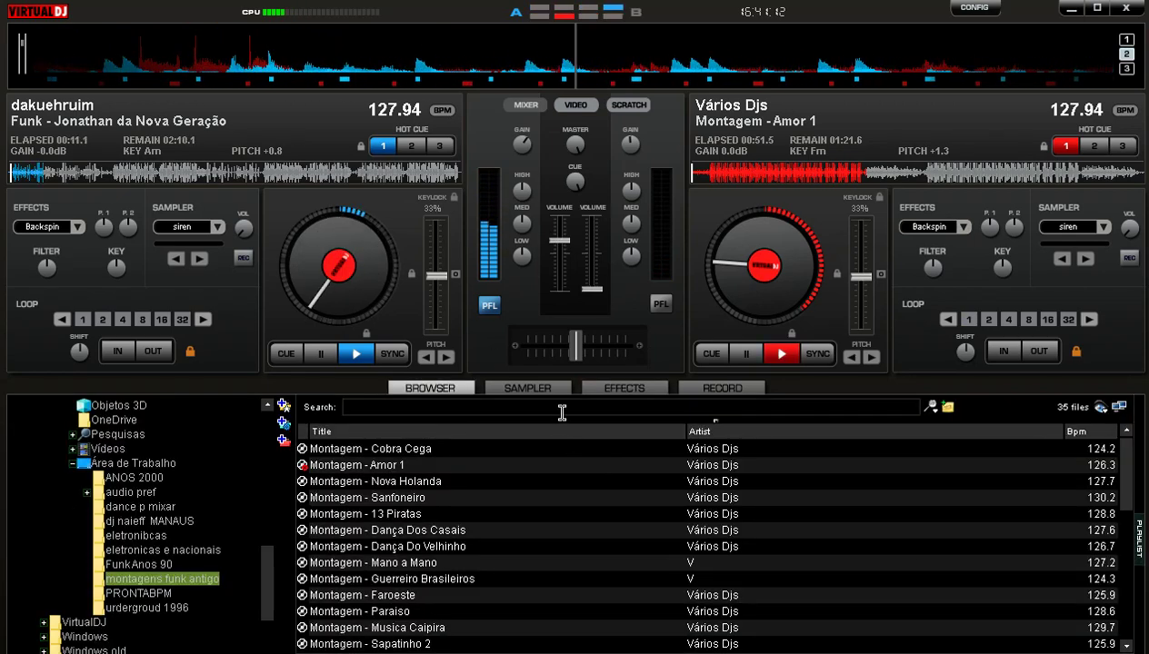
Search the tracks for "CON", load "Conquista (Clipe Oficial)" onto deck 2, and sync it to deck 1.
text(CON)
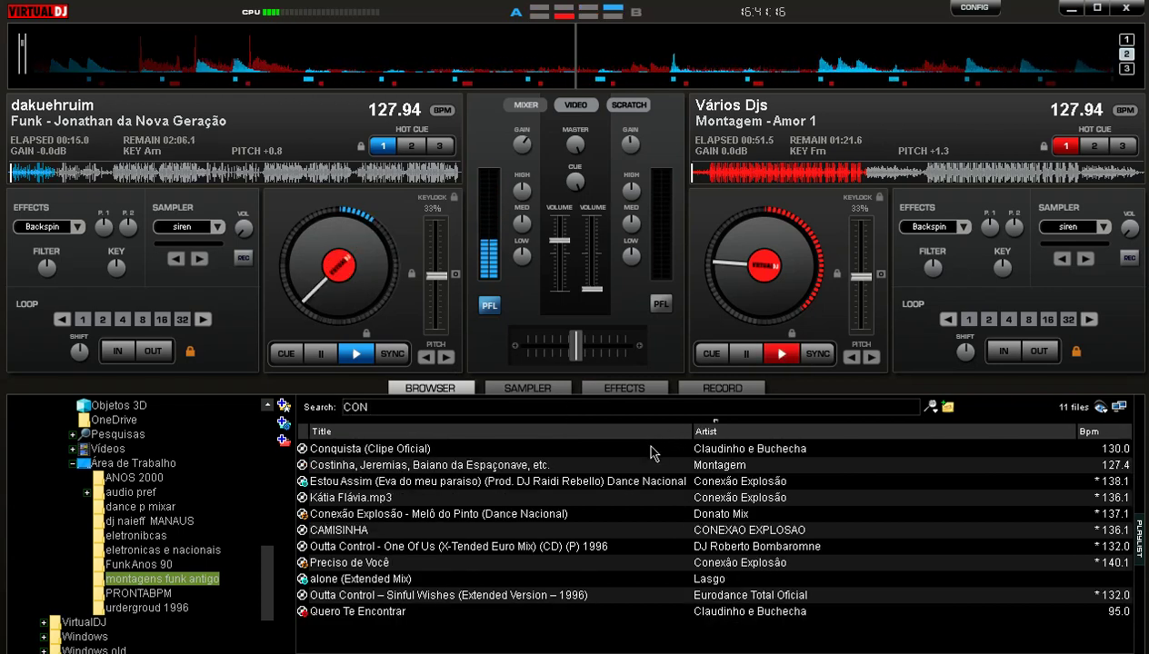
drag(647, 449, 829, 207)
key(ctrl+Right)
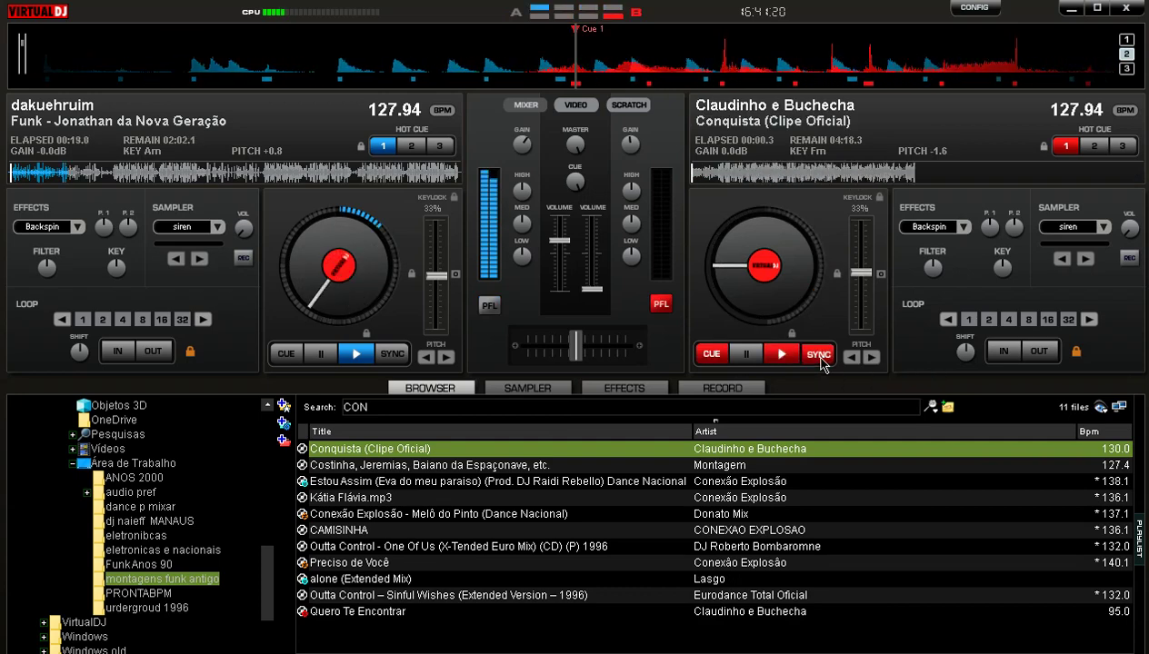
Raise deck 2's volume to about deck 1's level and clear the track search.
drag(601, 293, 607, 246)
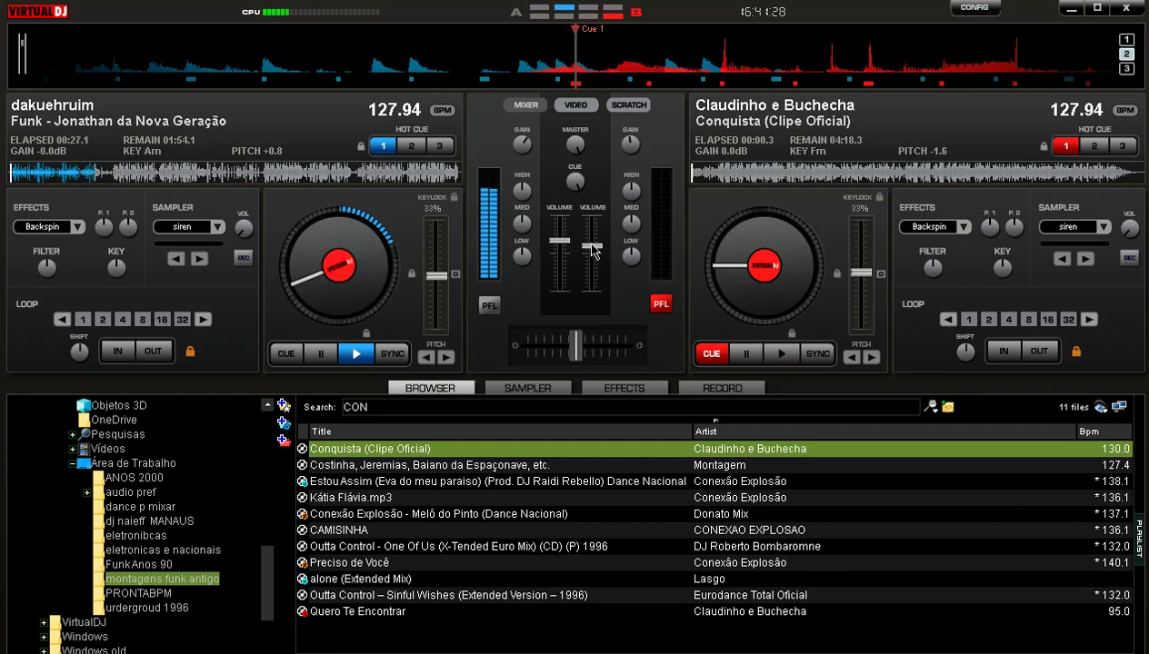
drag(596, 253, 592, 239)
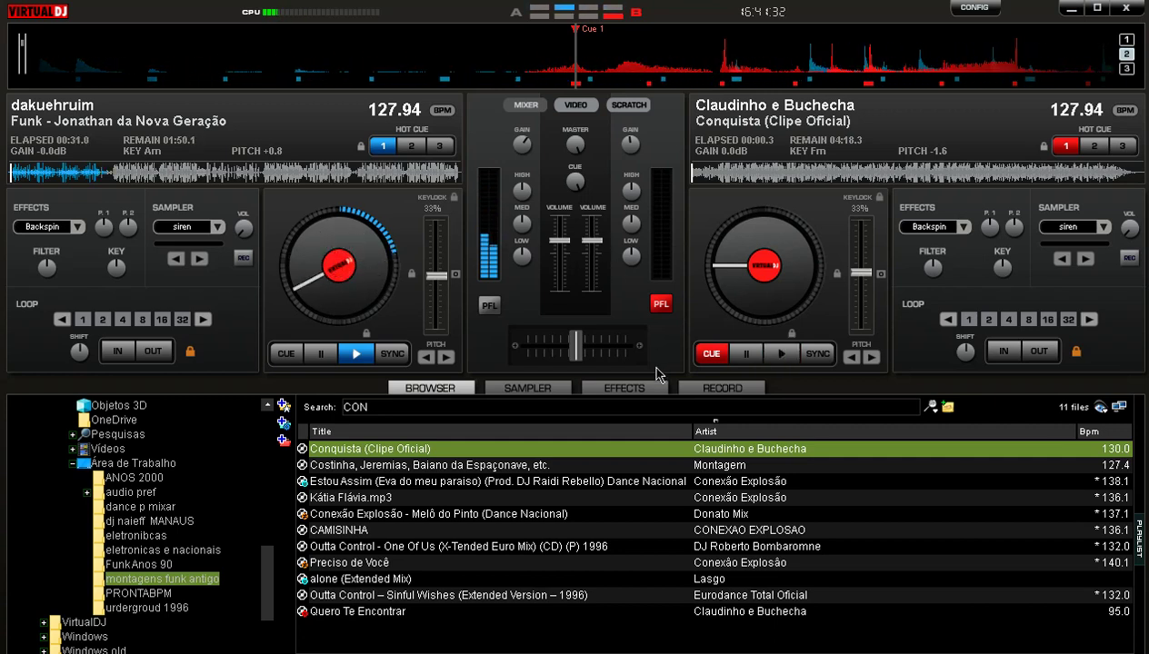
click(491, 407)
key(BackSpace)
key(BackSpace)
key(BackSpace)
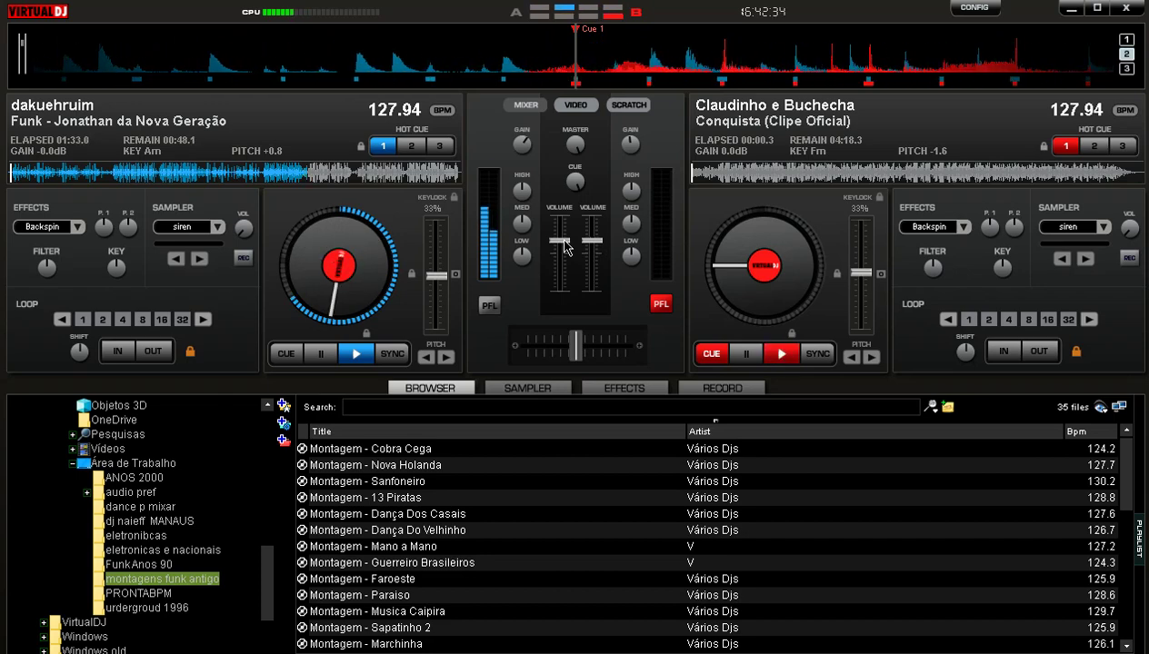
Switch the mix to "Conquista (Clipe Oficial)" by cutting deck 1's volume to minimum and starting playback on deck 2.
drag(563, 246, 560, 289)
click(782, 353)
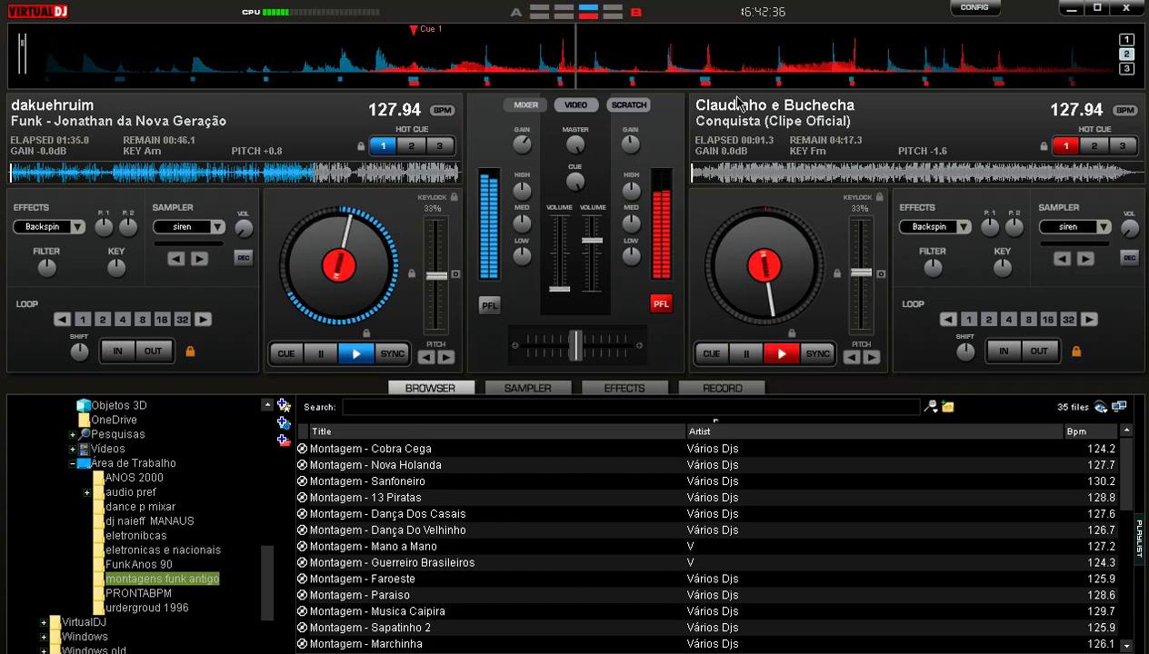
click(1138, 537)
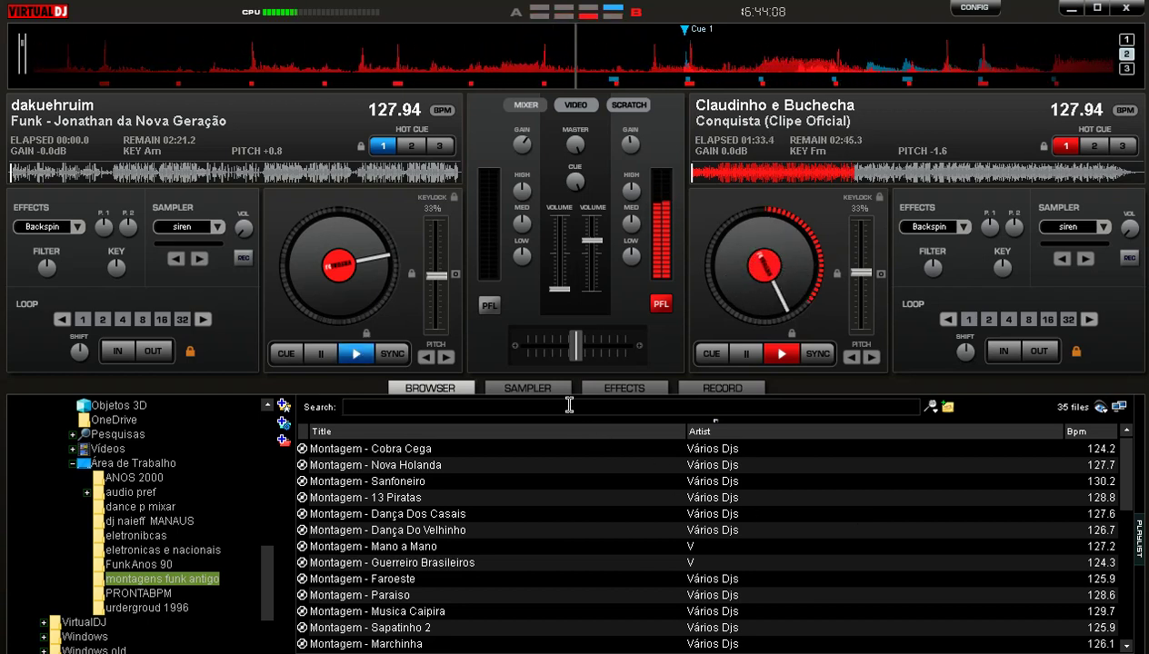
Write the viewer message "DE LIKE E COMPATILHEM" in the track search field.
text(DE)
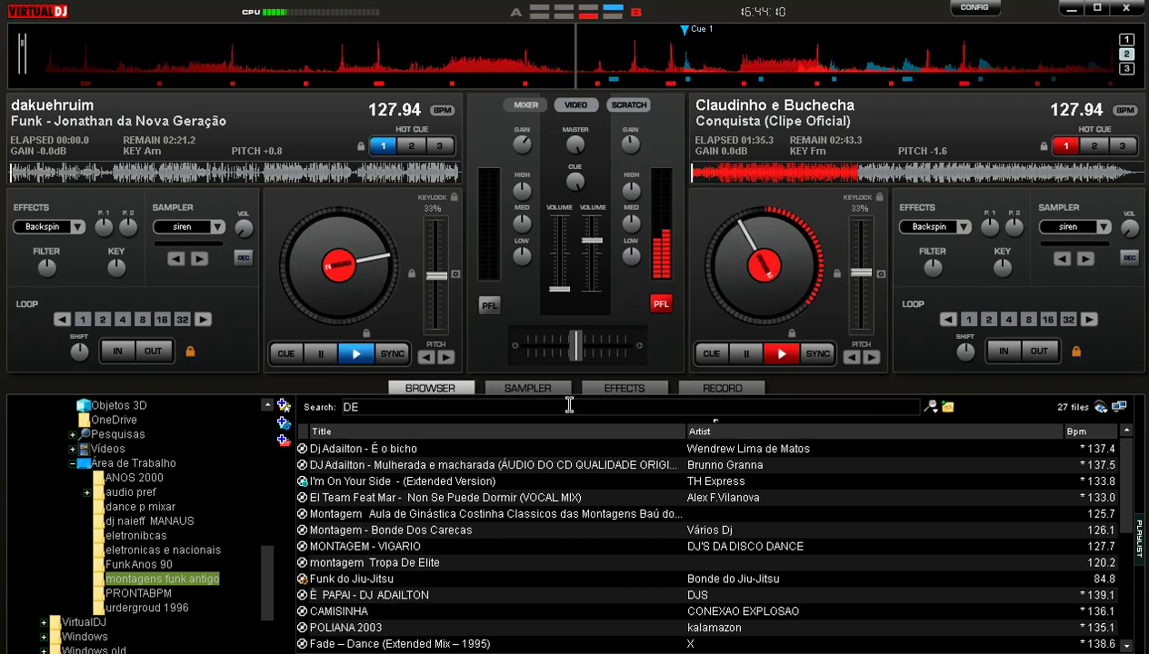
text( LIKE)
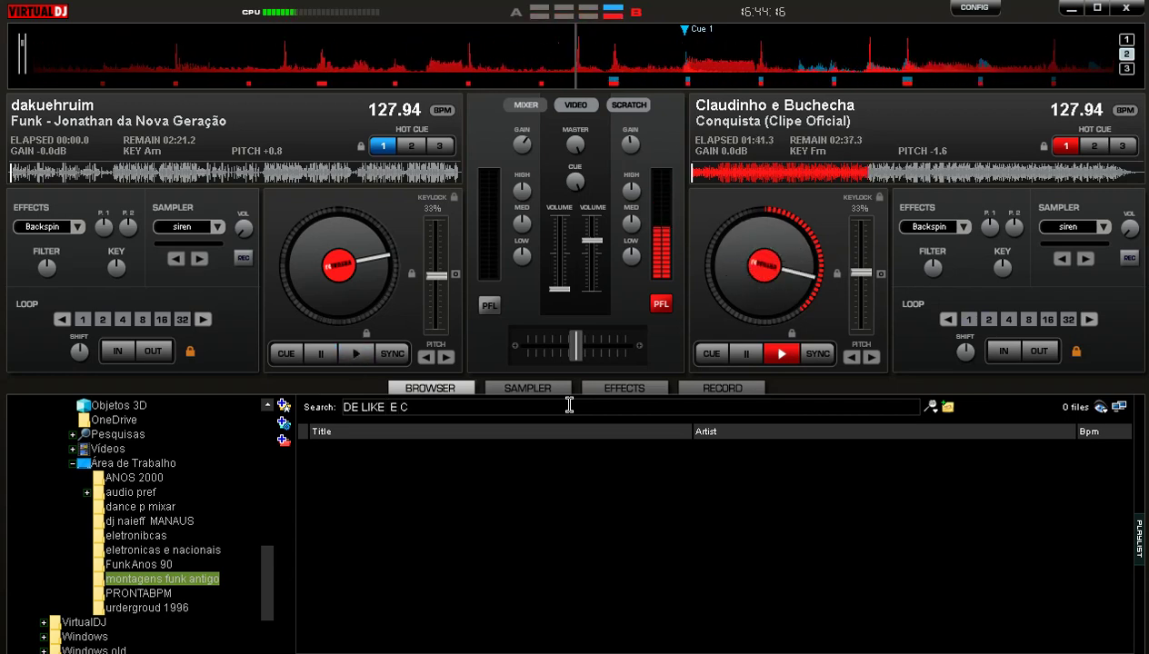
text(E COMPA)
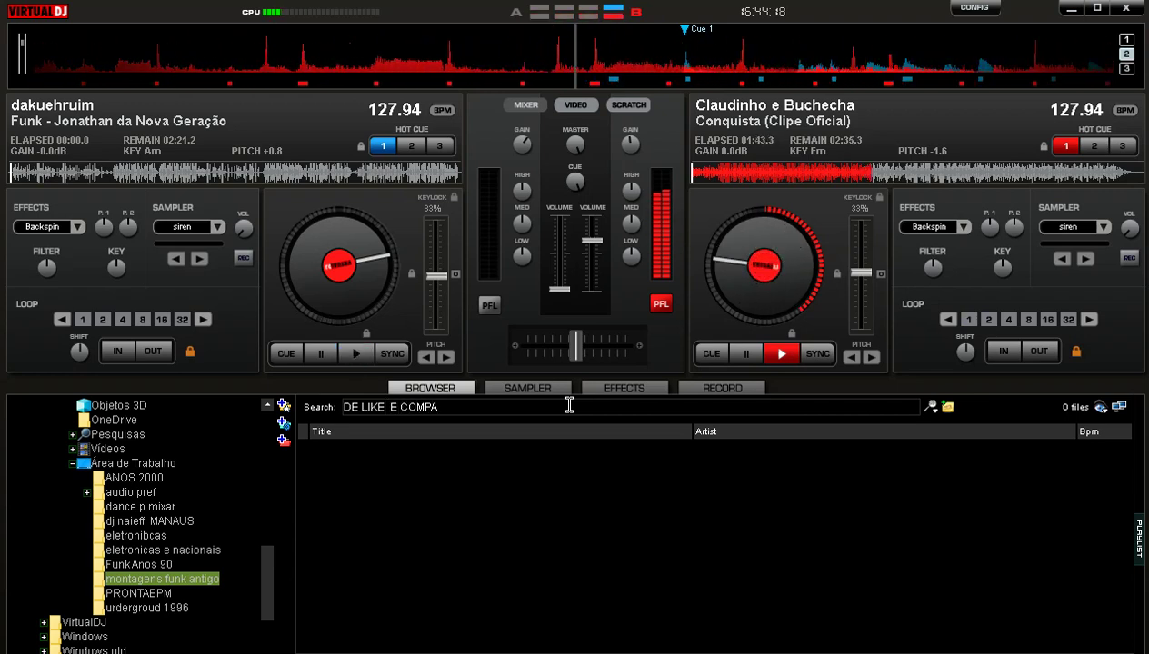
text(TILHEM)
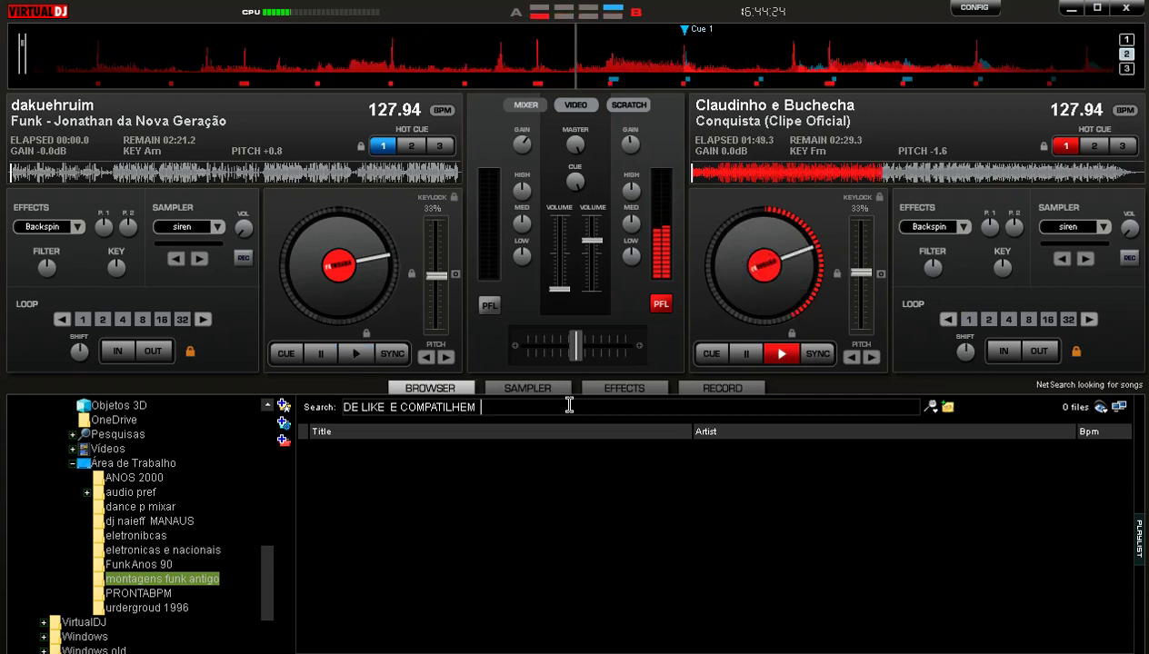
Complete the message in the search field with ". OBRIGADO", correcting the misspelled last word.
text( . OV)
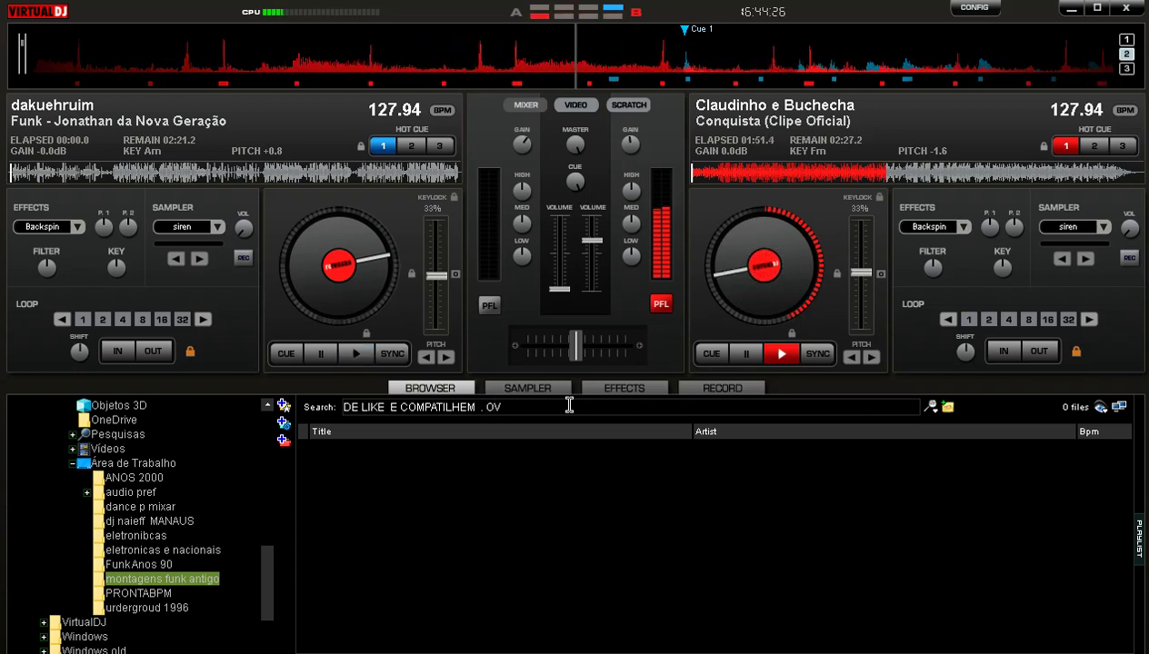
text(RIGA)
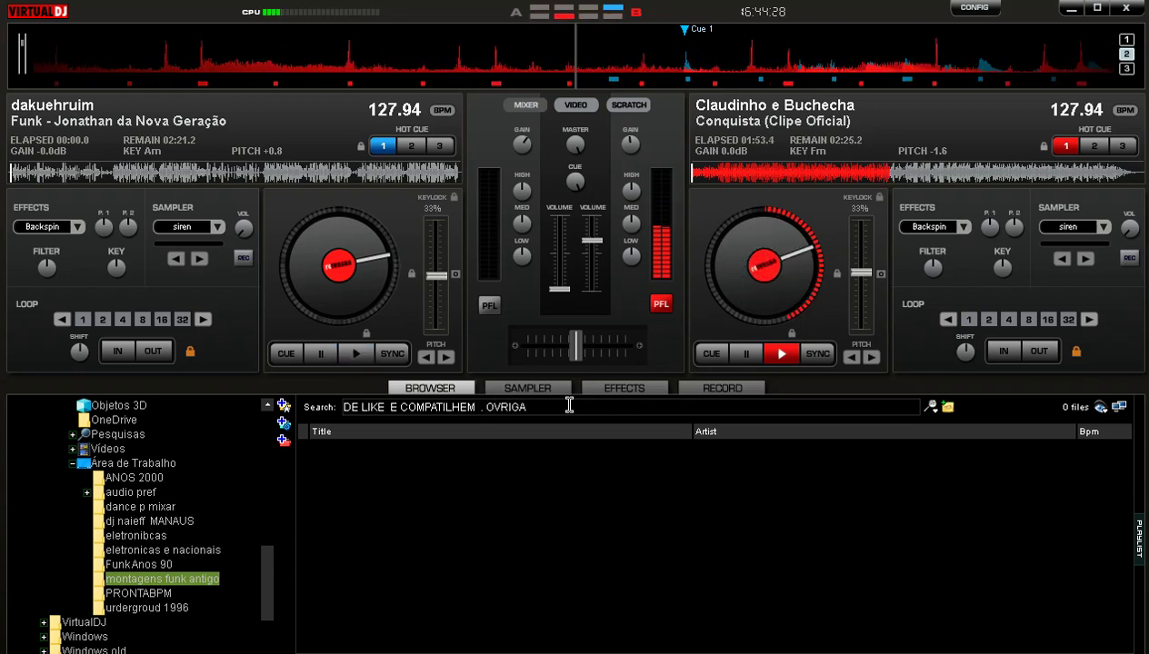
text(D)
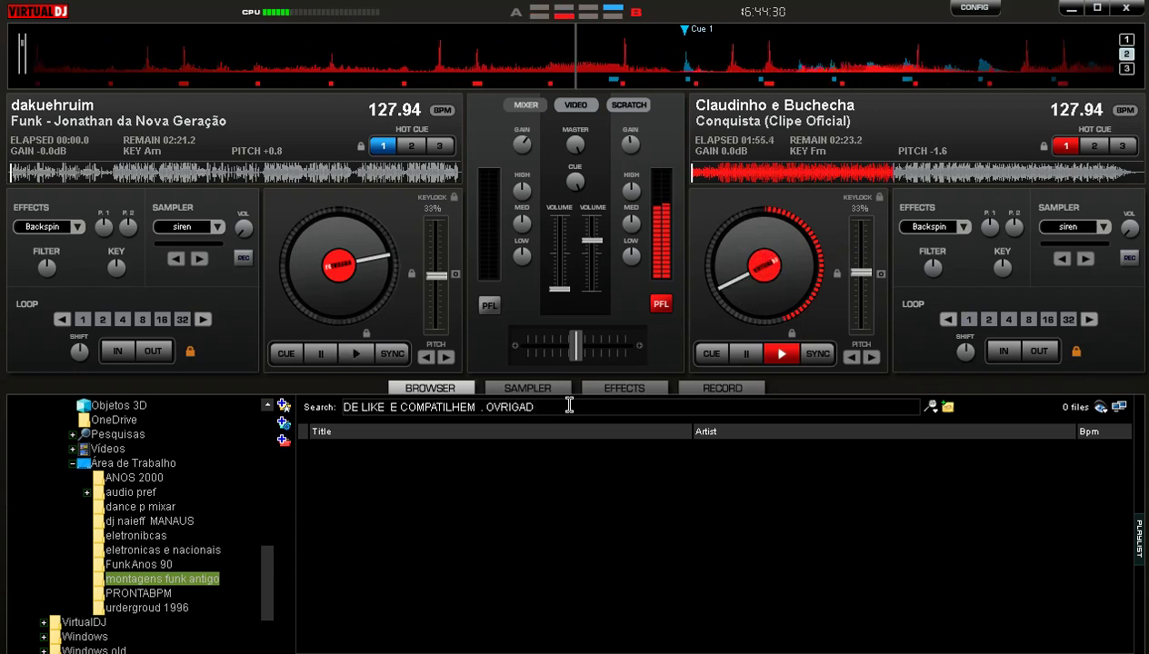
key(BackSpace)
key(BackSpace)
key(BackSpace)
key(BackSpace)
key(BackSpace)
key(BackSpace)
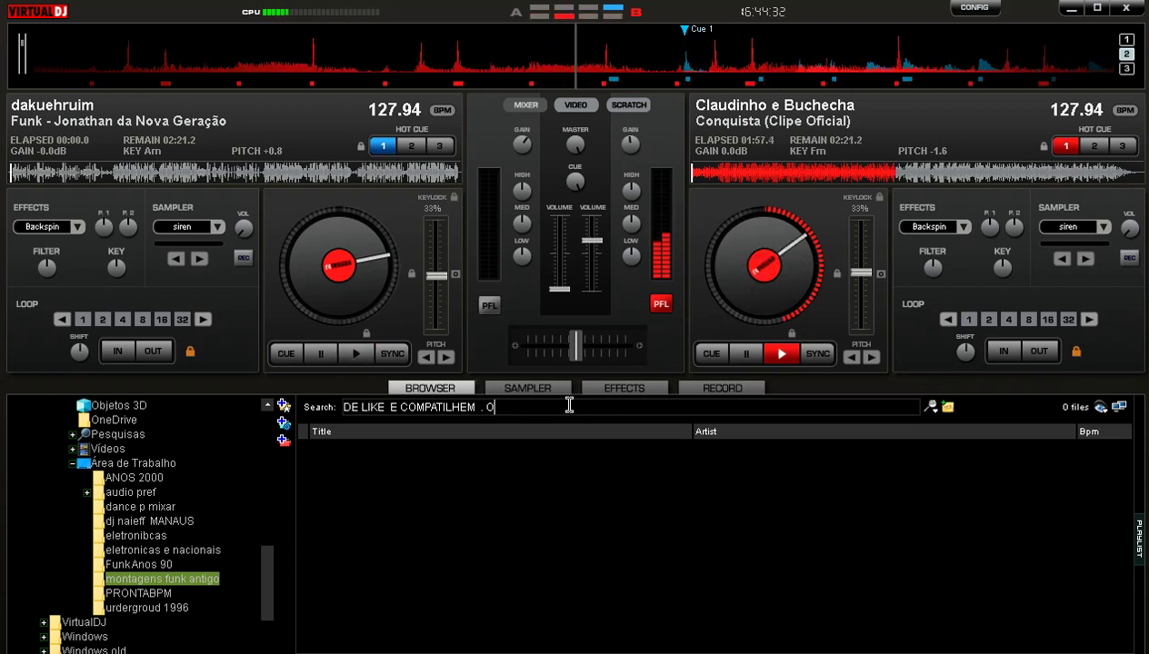
text(BRI)
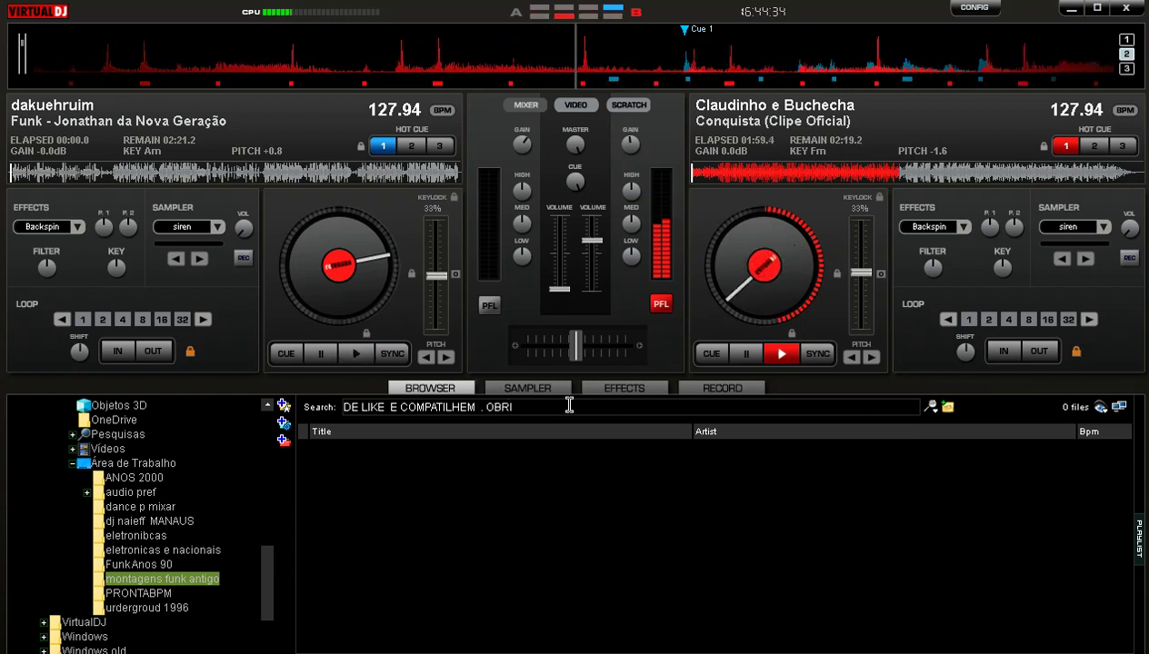
text(GADO)
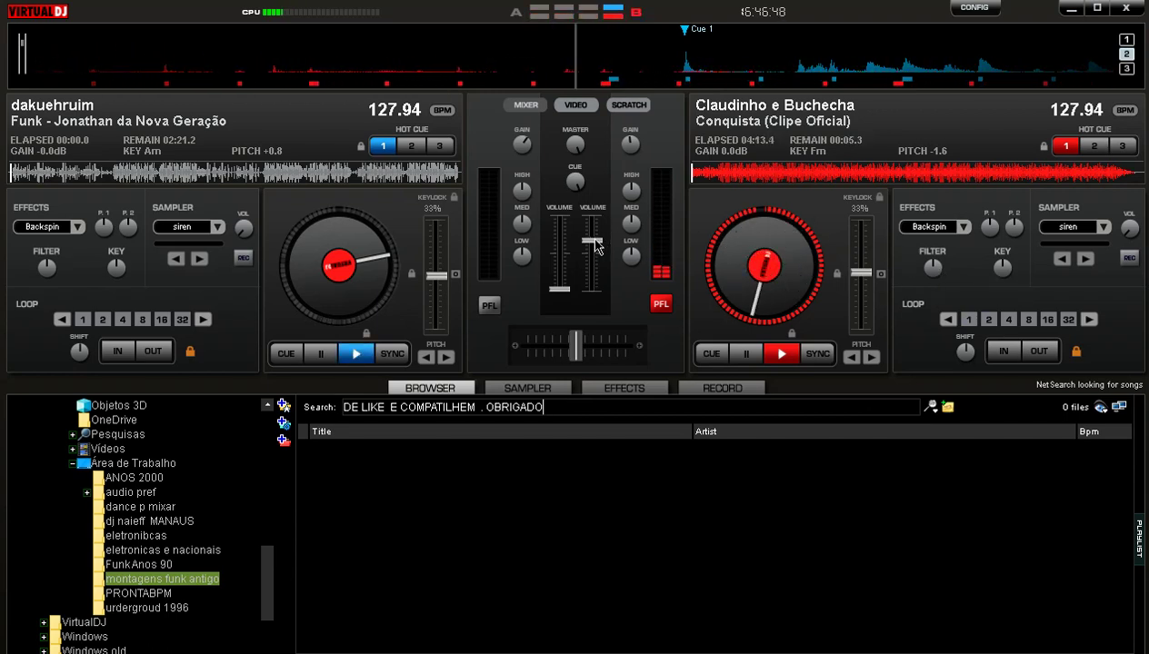
mouse_move(595, 245)
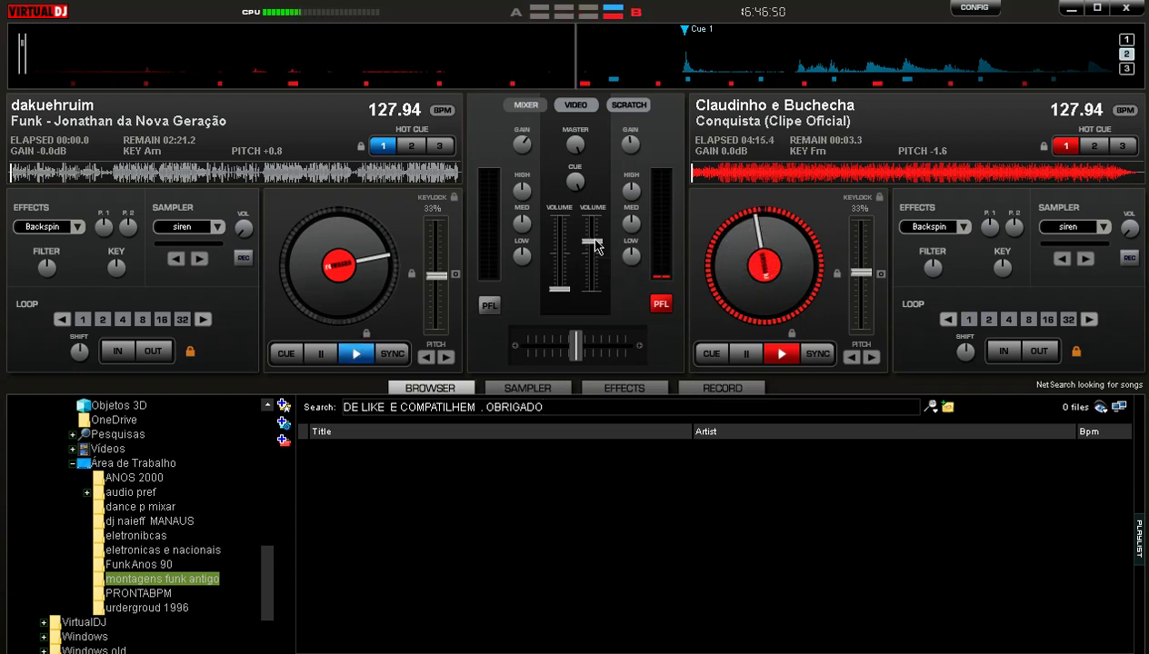